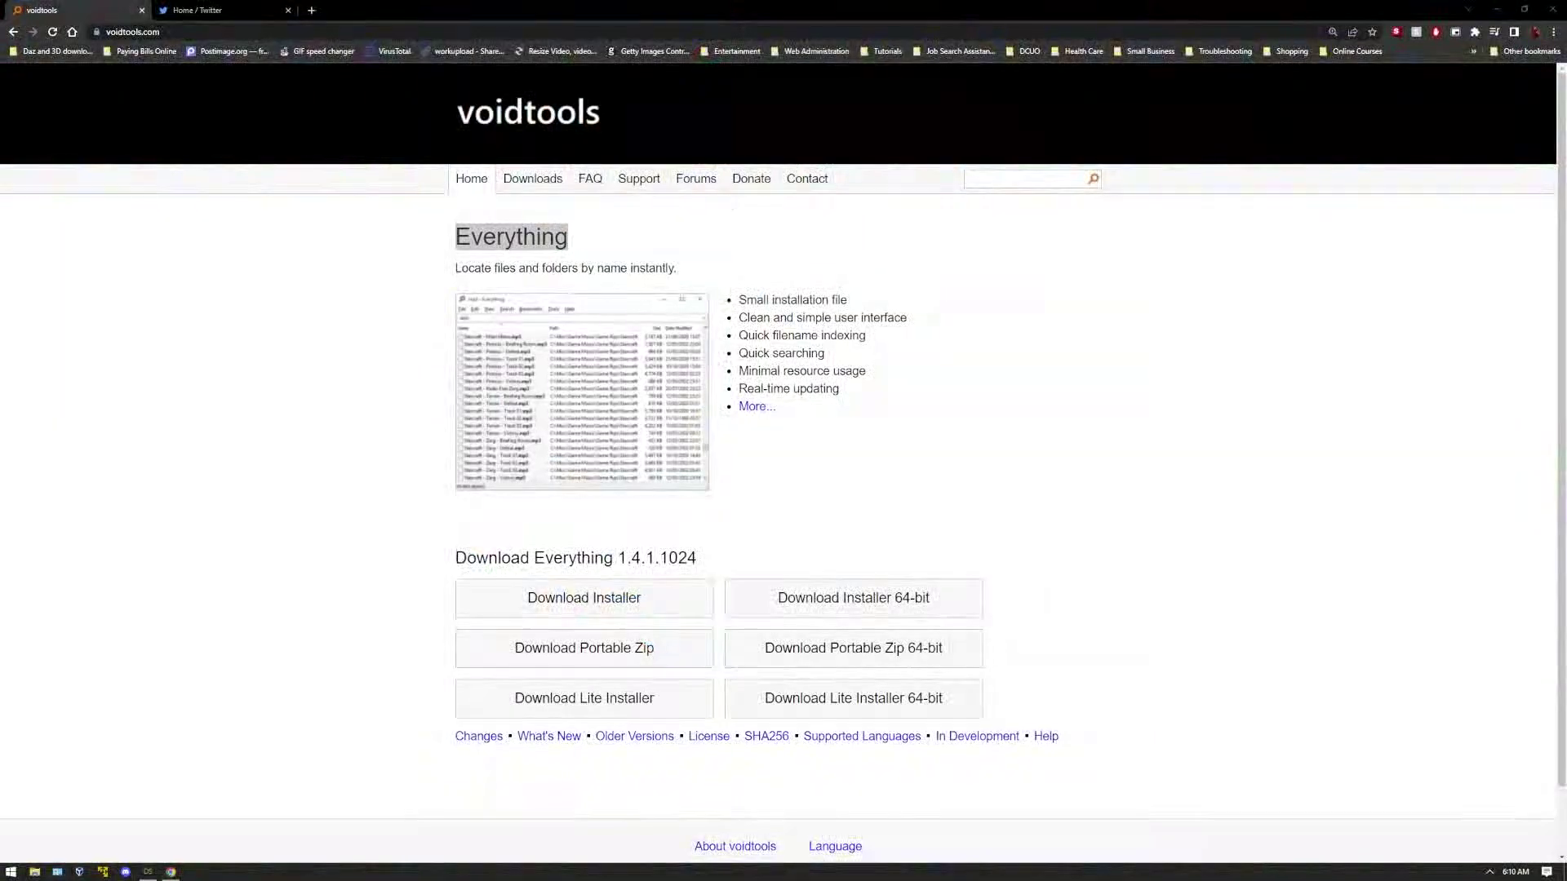
Highlight the Everything product heading on the voidtools page
left_click_drag(586, 235, 420, 239)
left_click(415, 237)
double_click(515, 236)
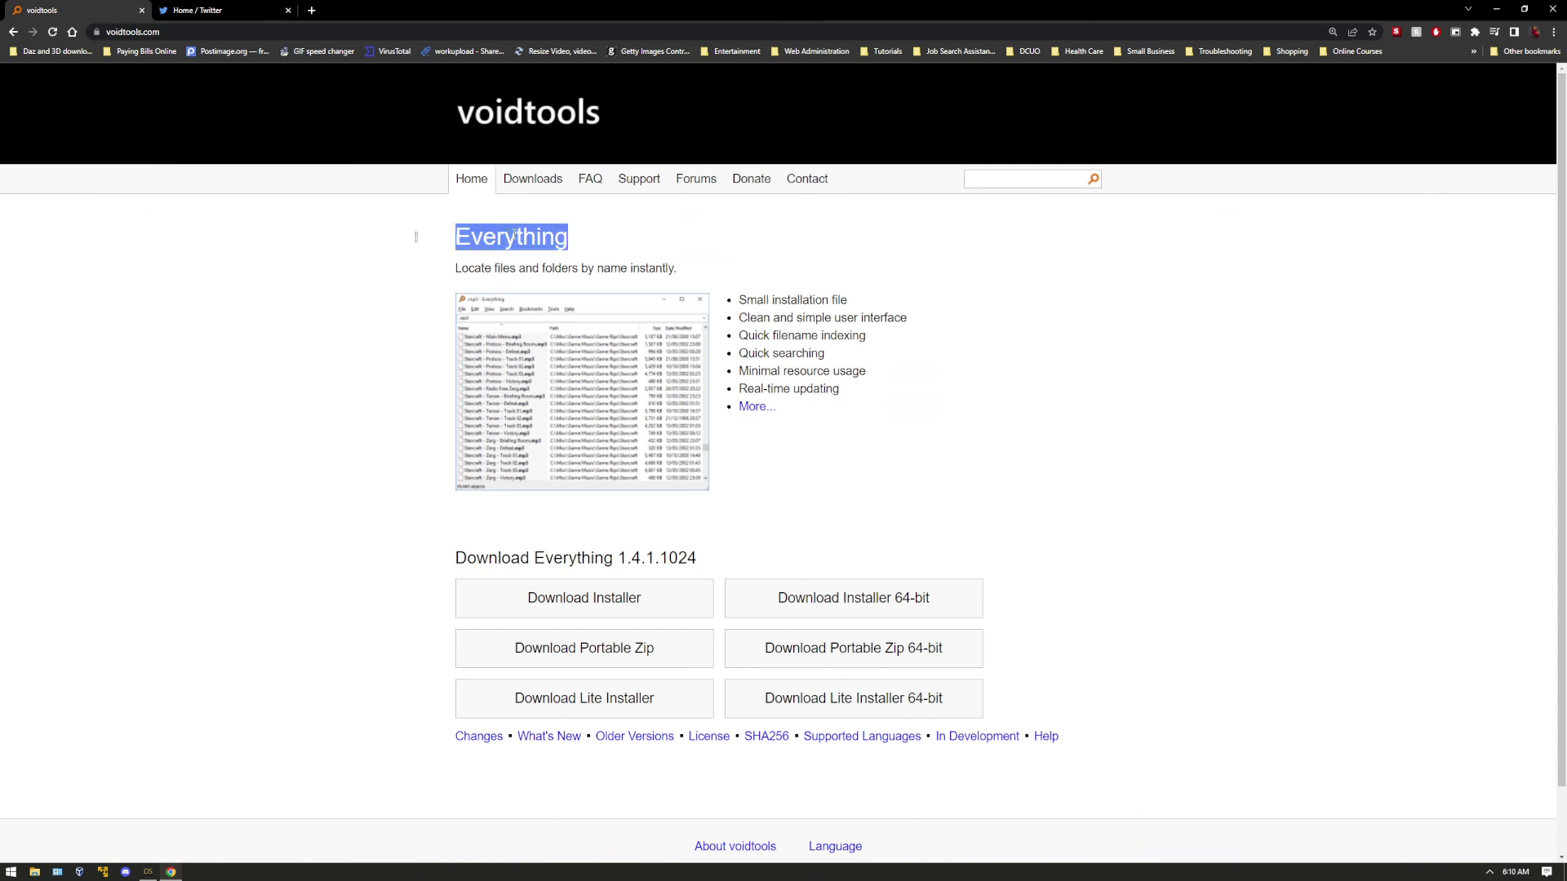
left_click(578, 235)
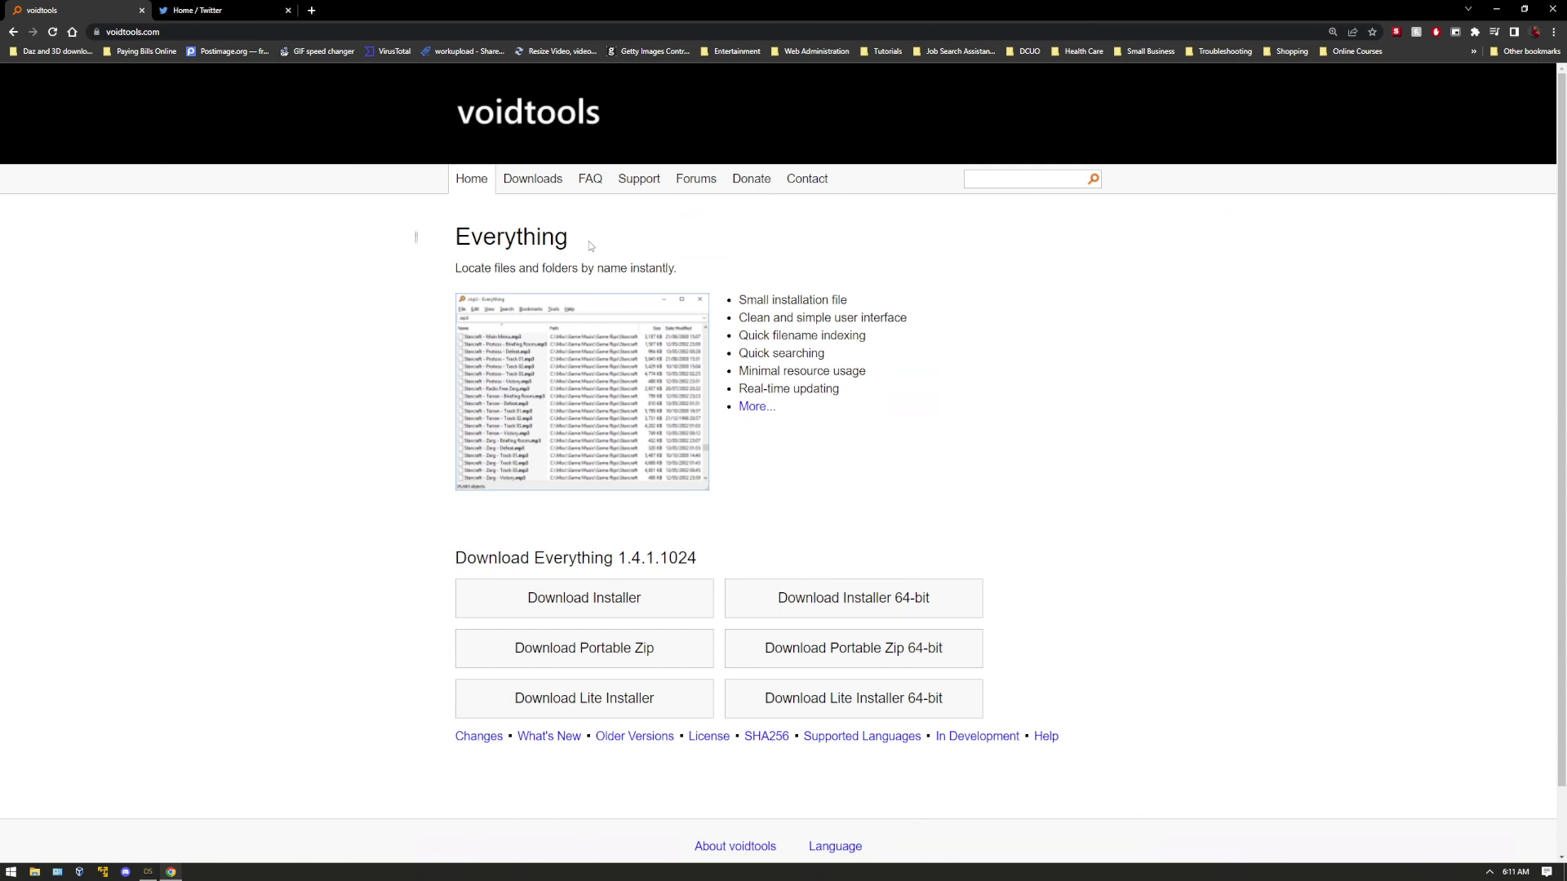
Reveal the full voidtools.com address, then minimise Chrome to show DAZ Studio
left_click(159, 33)
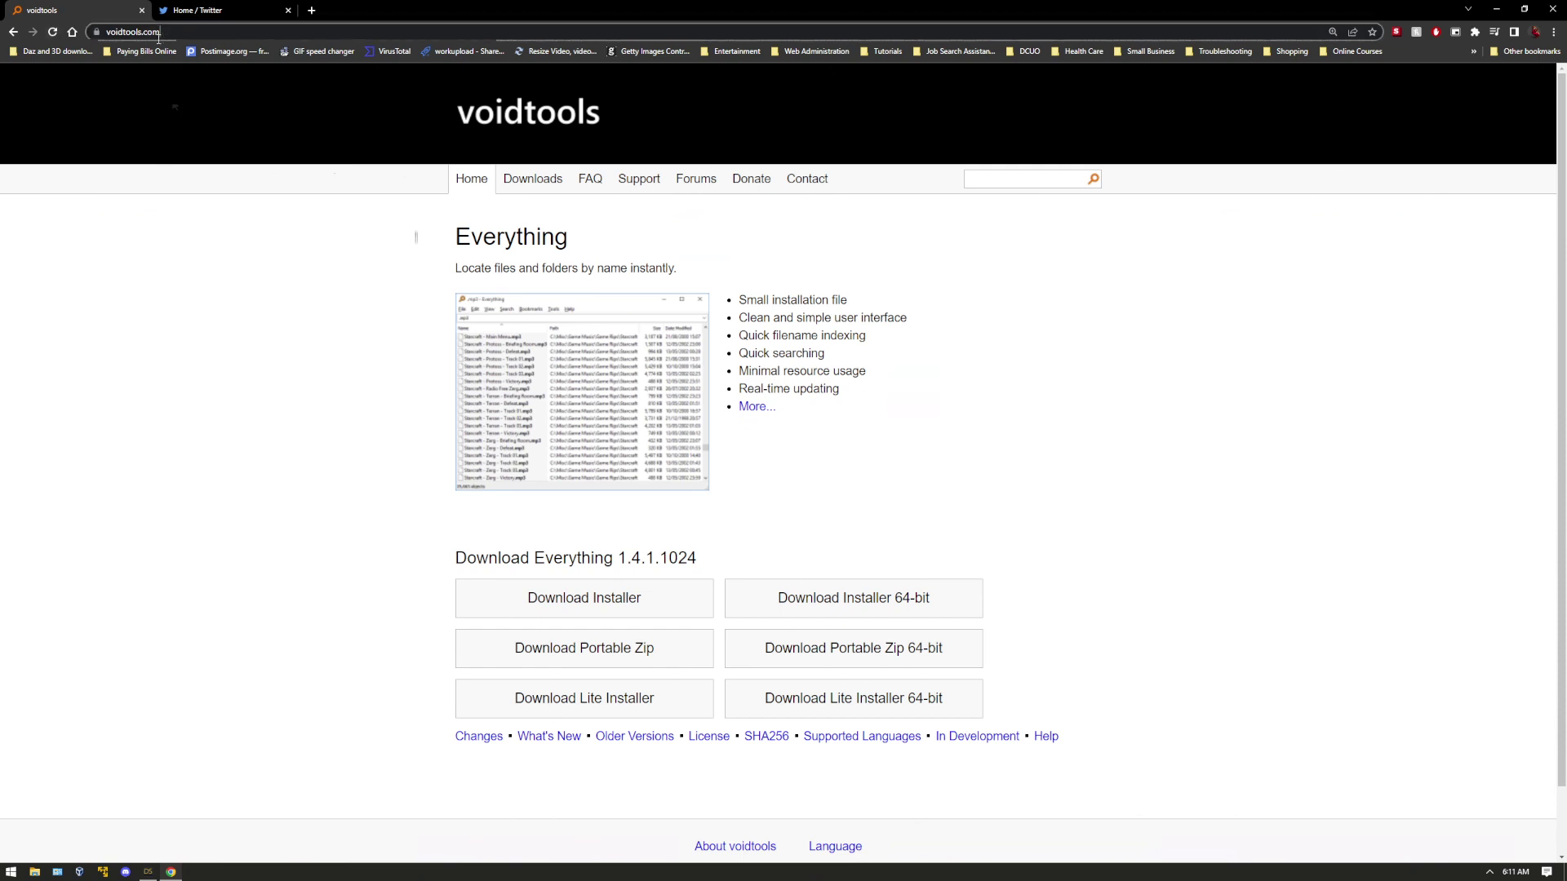
left_click_drag(159, 34, 114, 46)
key("End")
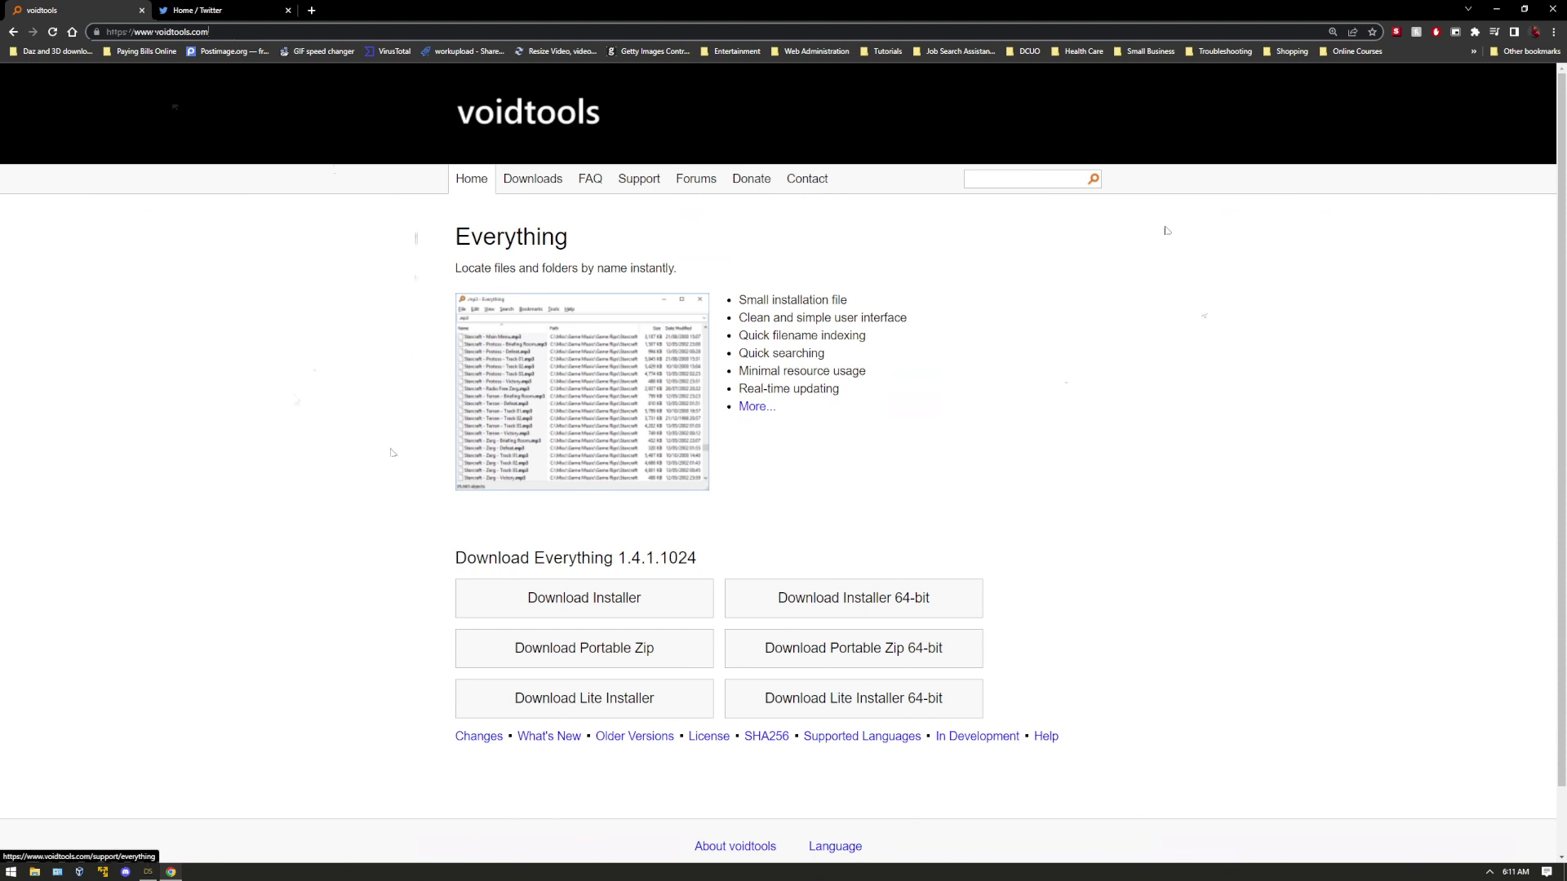
left_click(1496, 12)
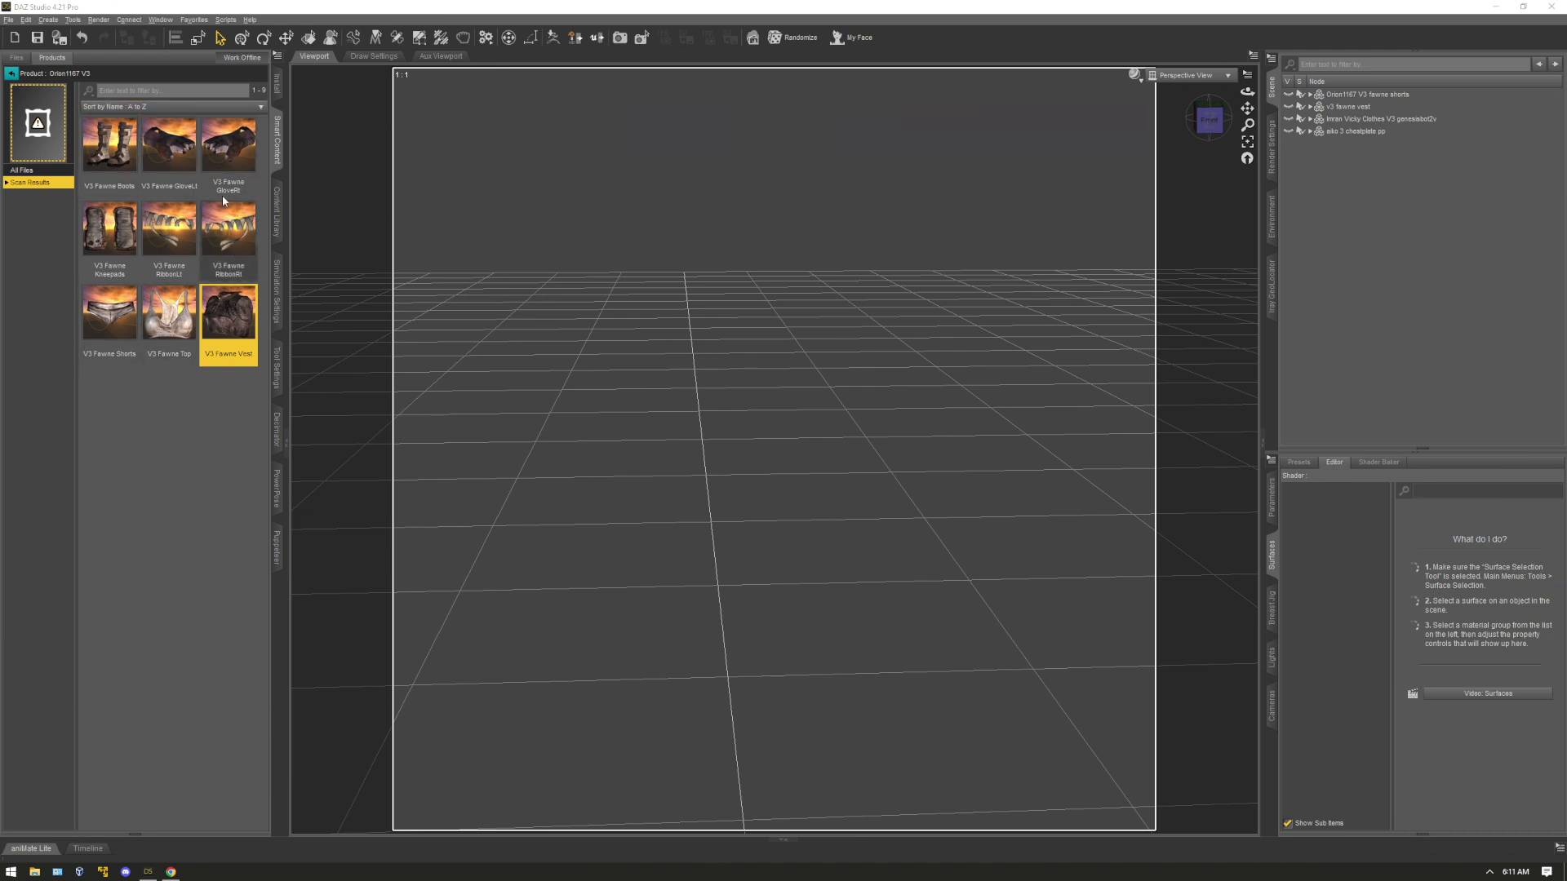
Load the V3 Fawne Vest and centre the missing Fawne_JackTrans.jpg warning
left_click(147, 441)
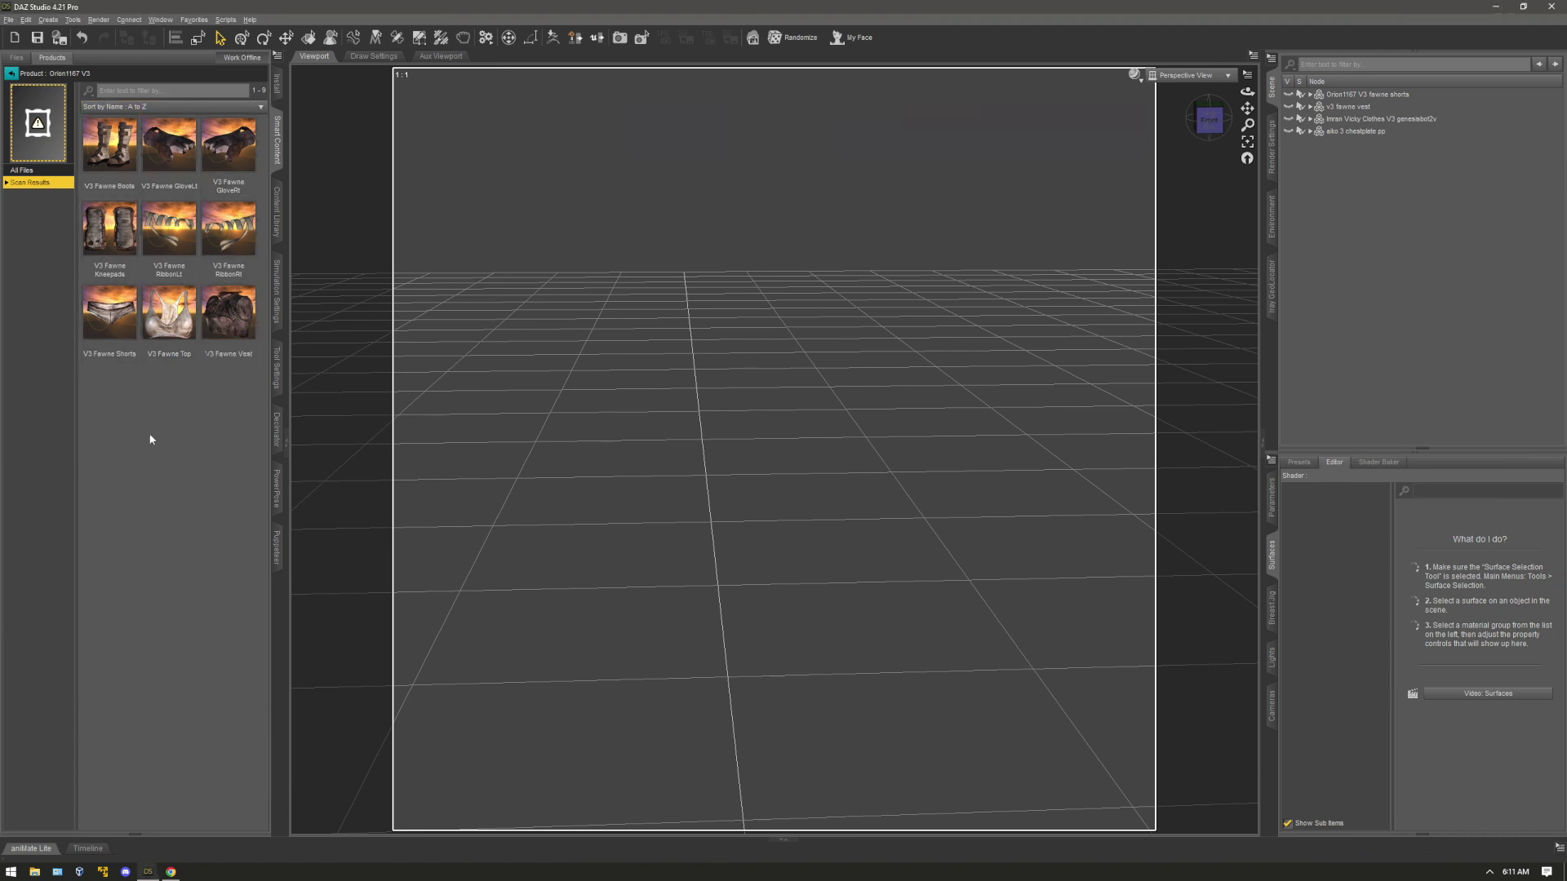
double_click(225, 318)
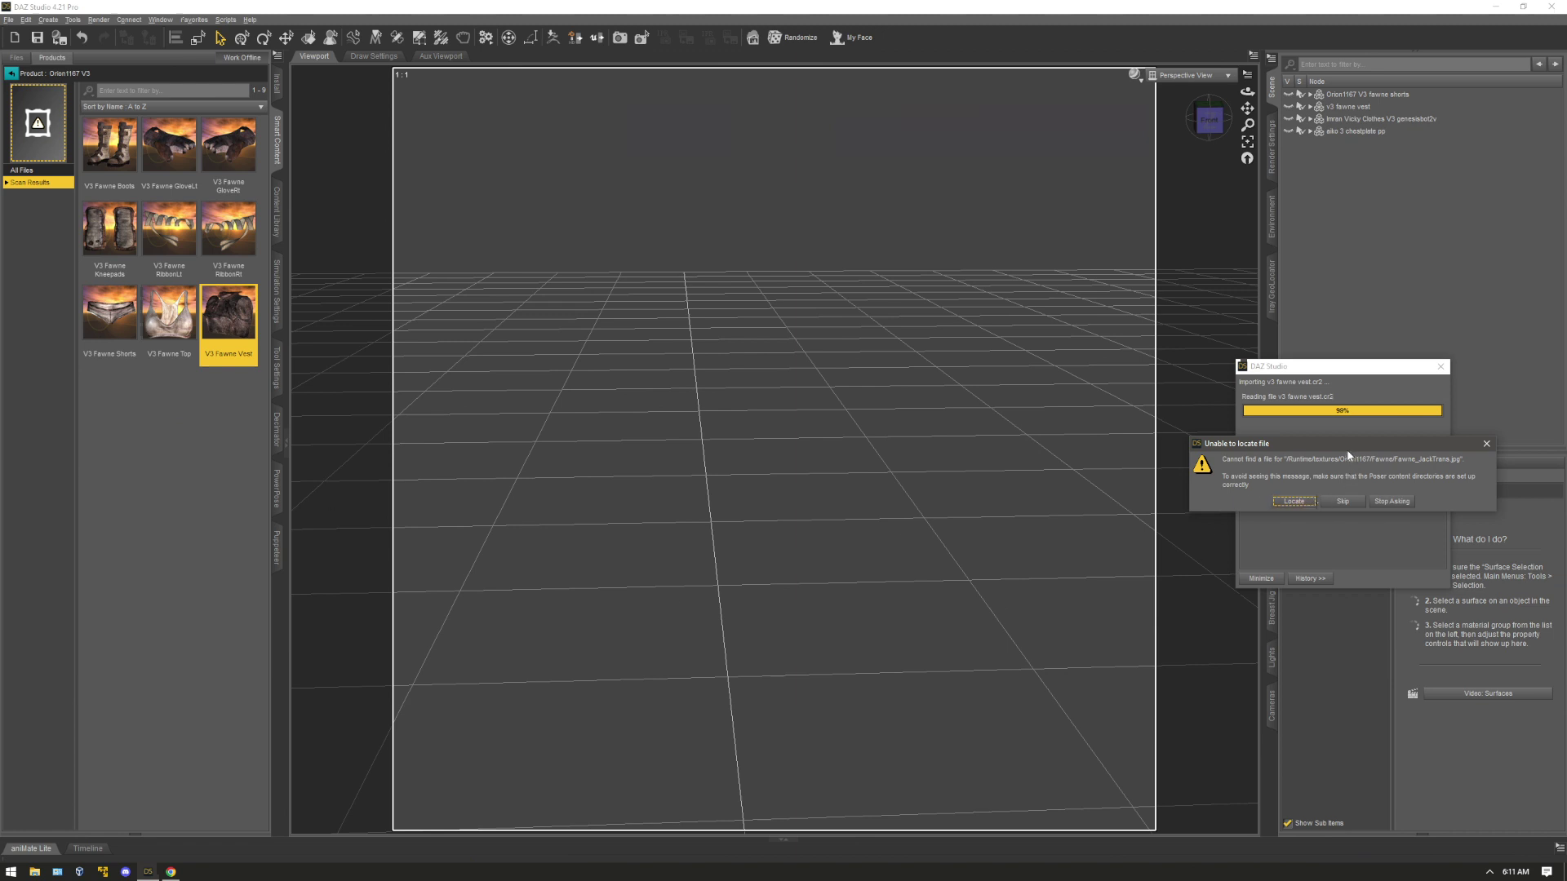
left_click_drag(1339, 448, 699, 256)
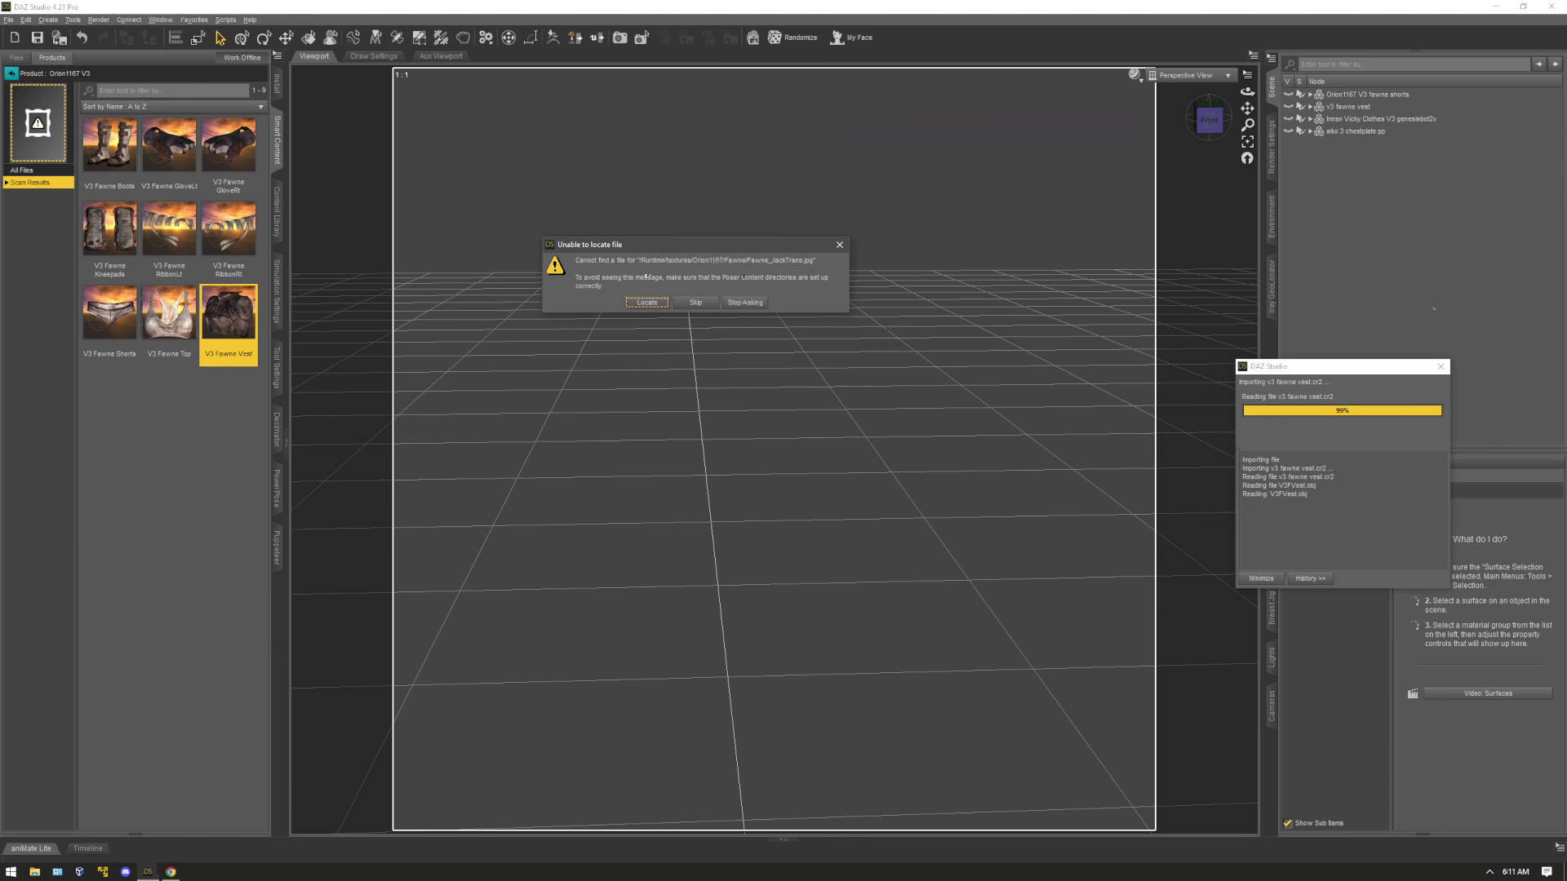
Choose Locate for the missing texture to open the Open Image file browser
key("ctrl+alt+space")
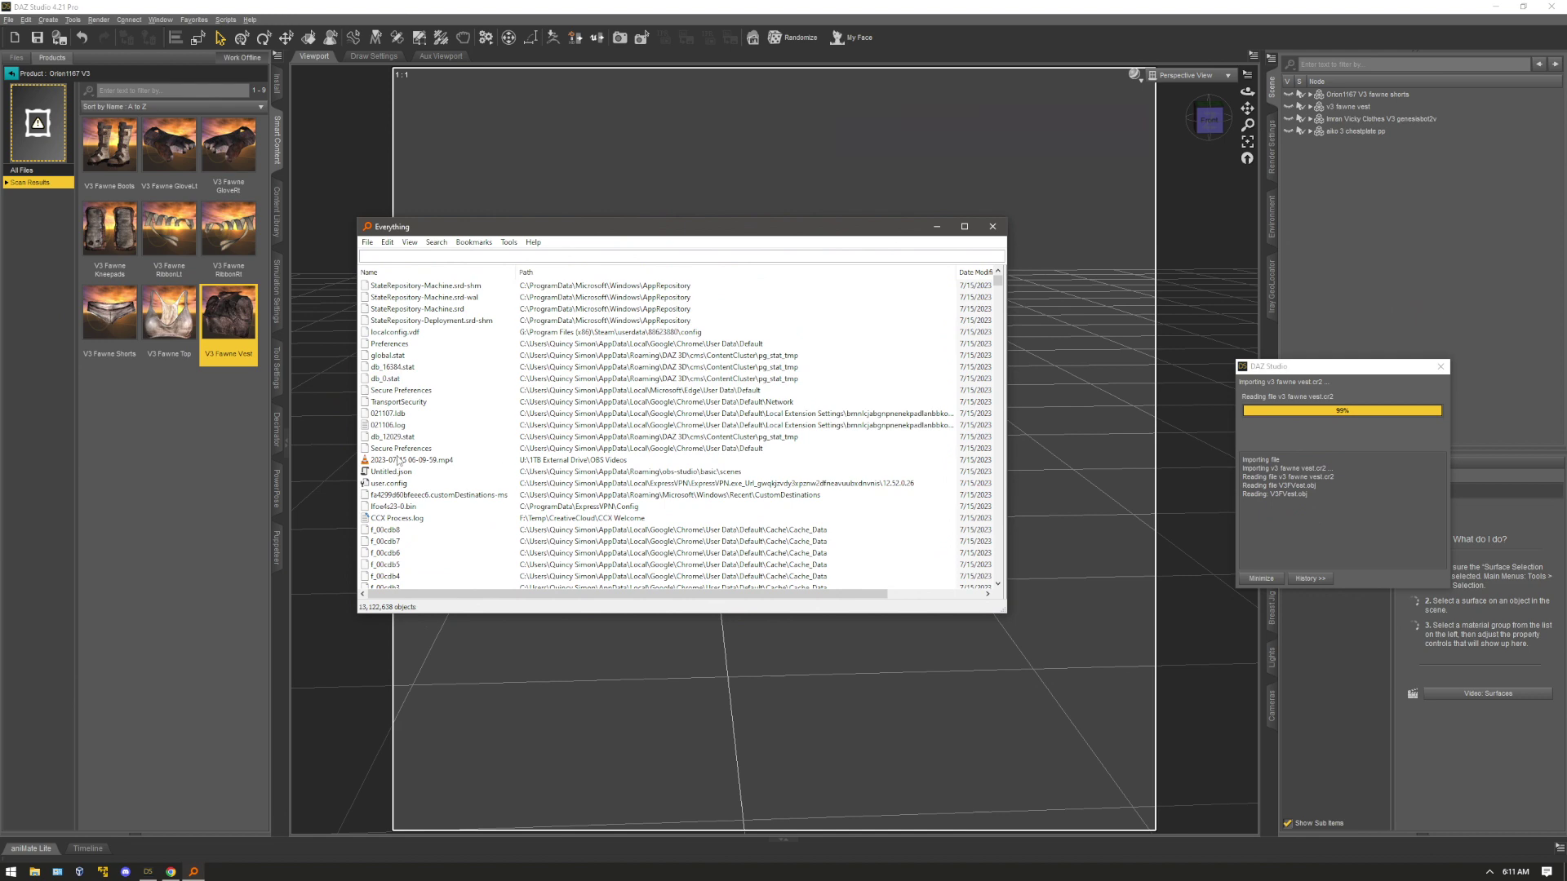
left_click_drag(614, 228, 1128, 512)
key("Escape")
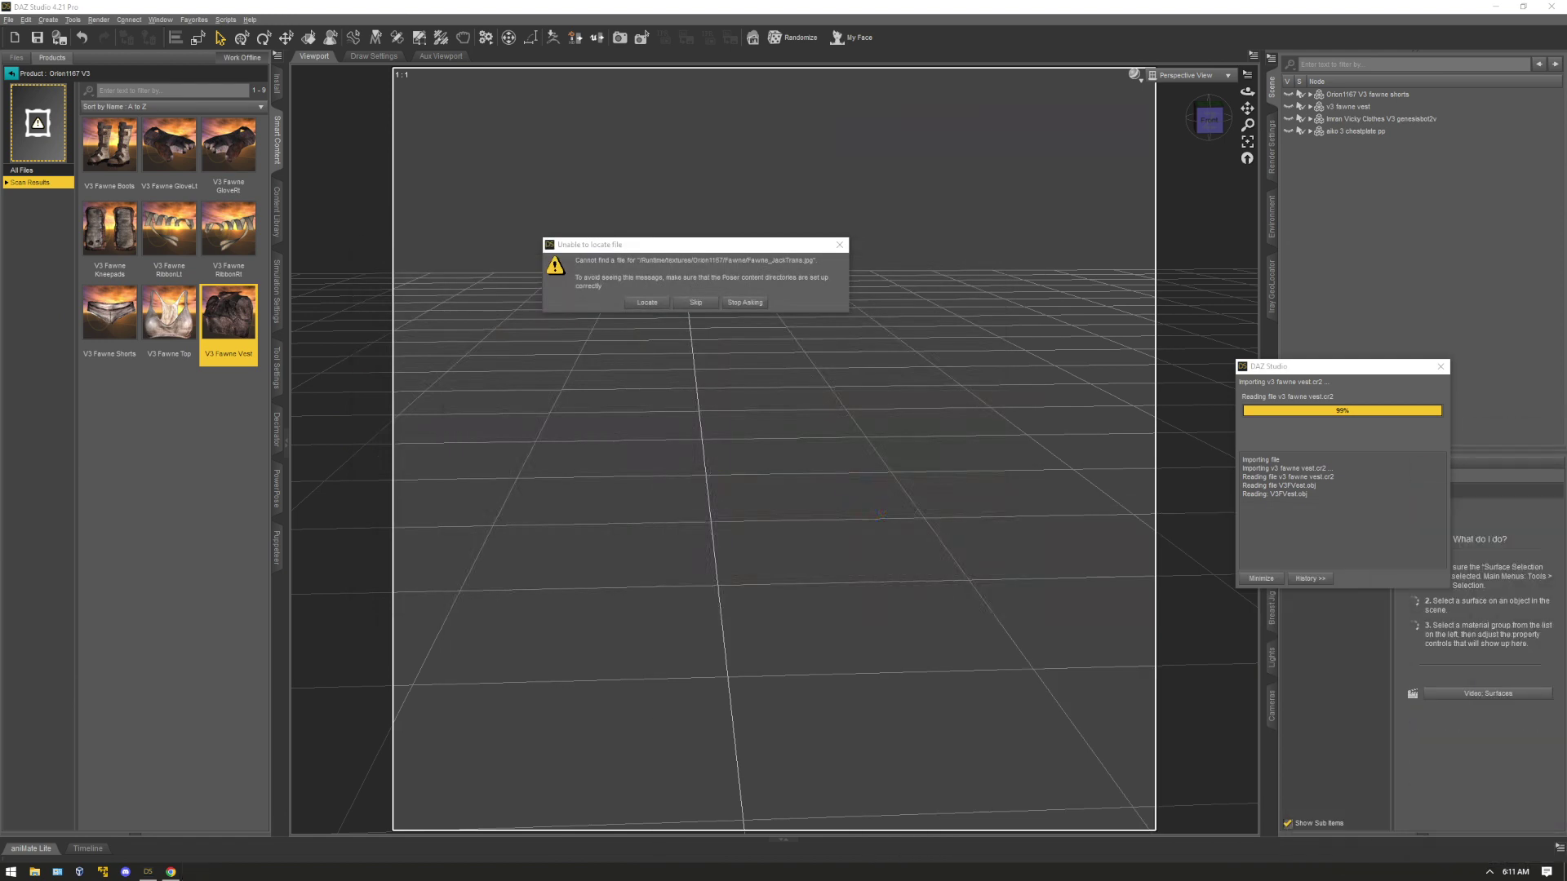
left_click(650, 304)
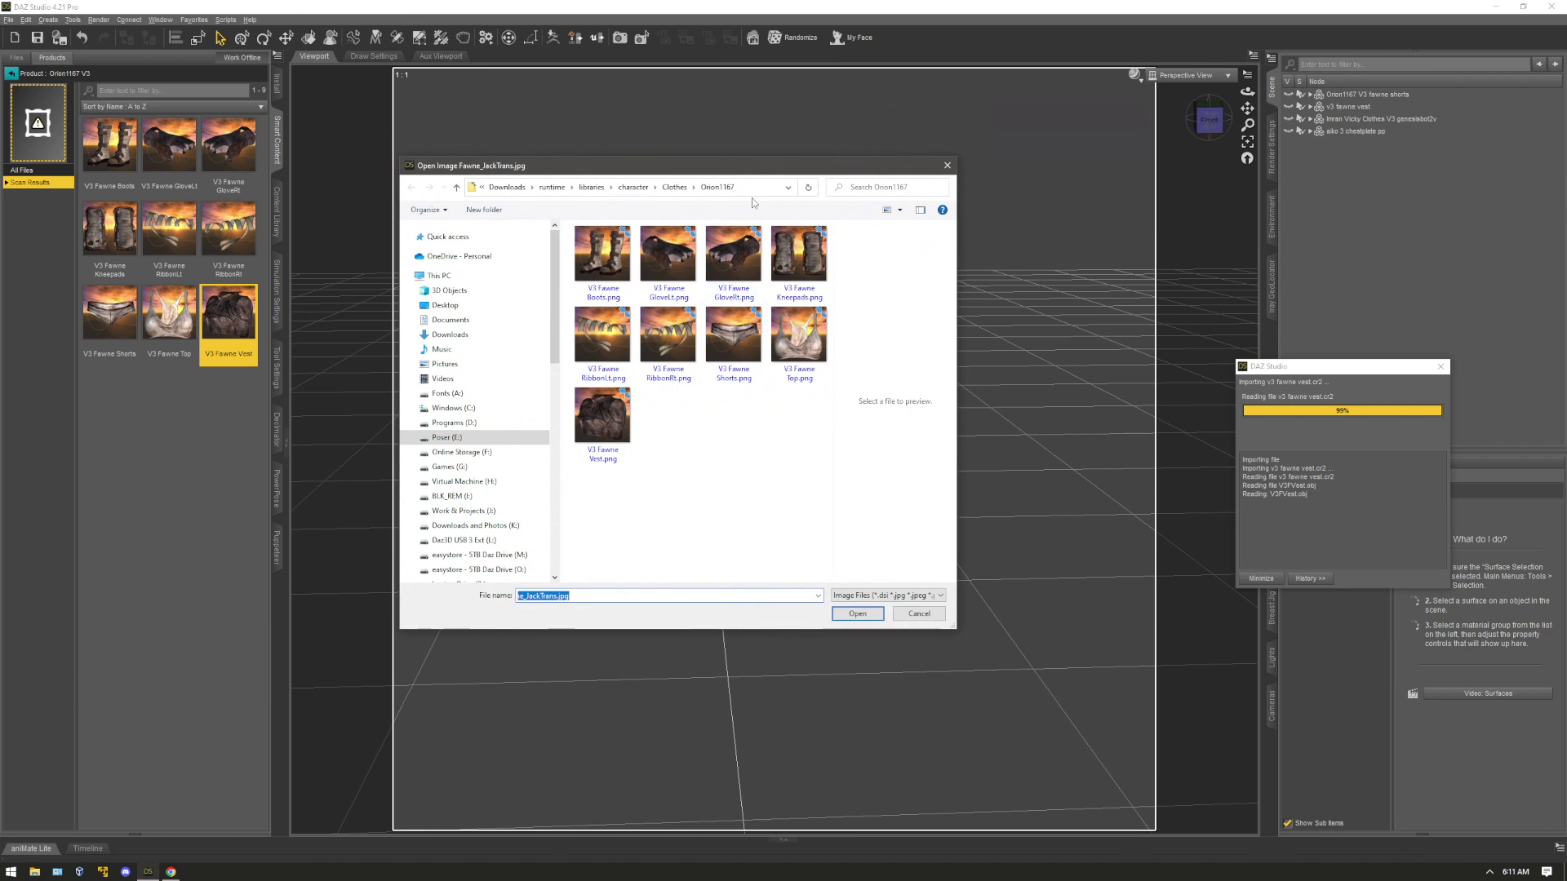
left_click(753, 193)
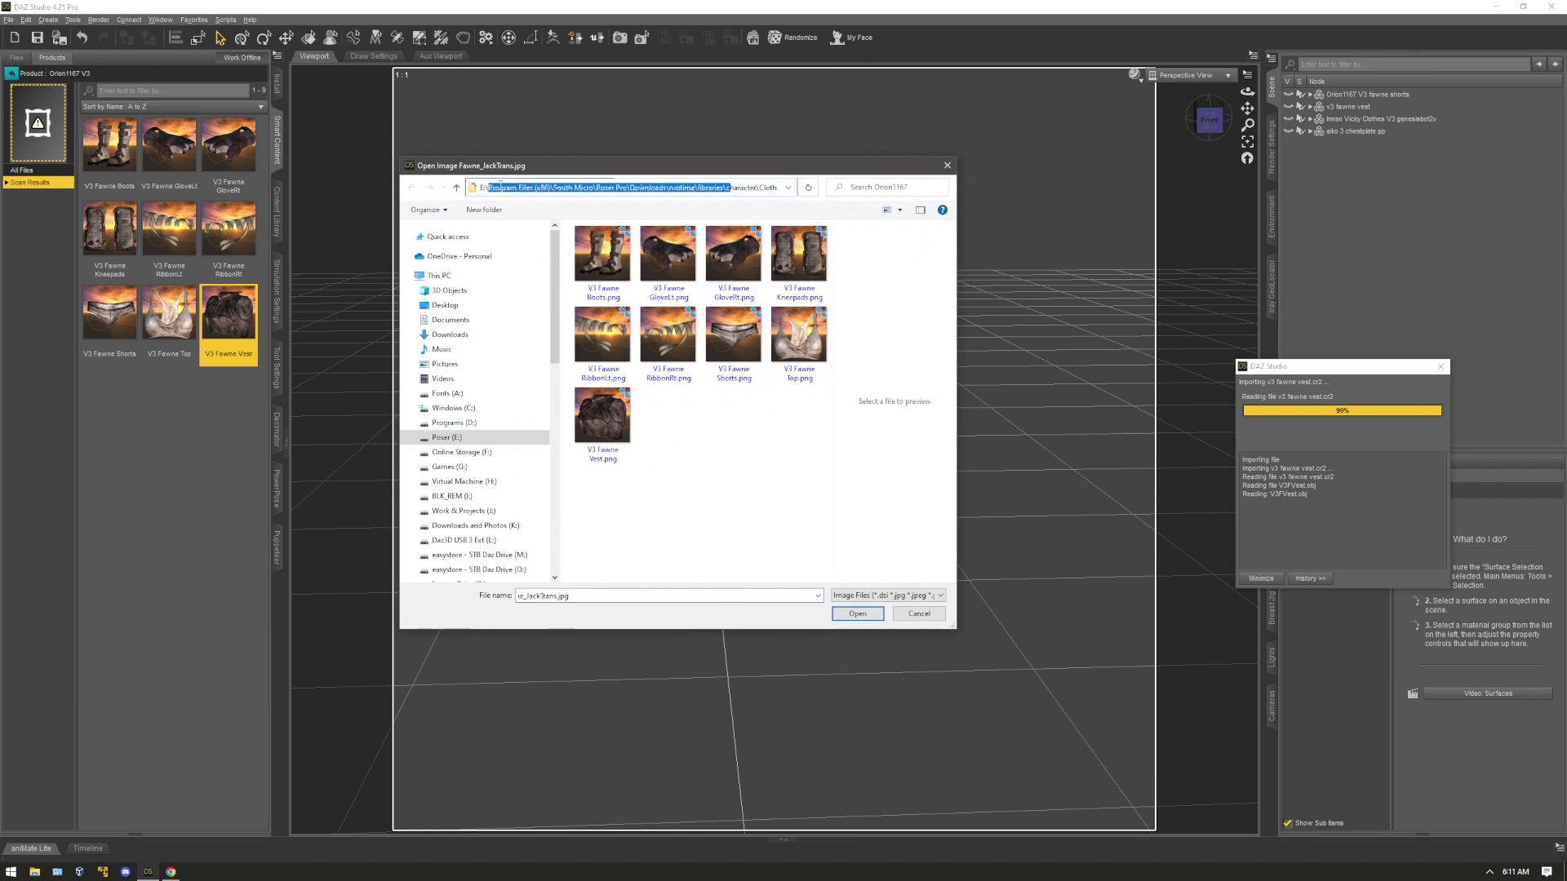
left_click_drag(729, 188, 785, 188)
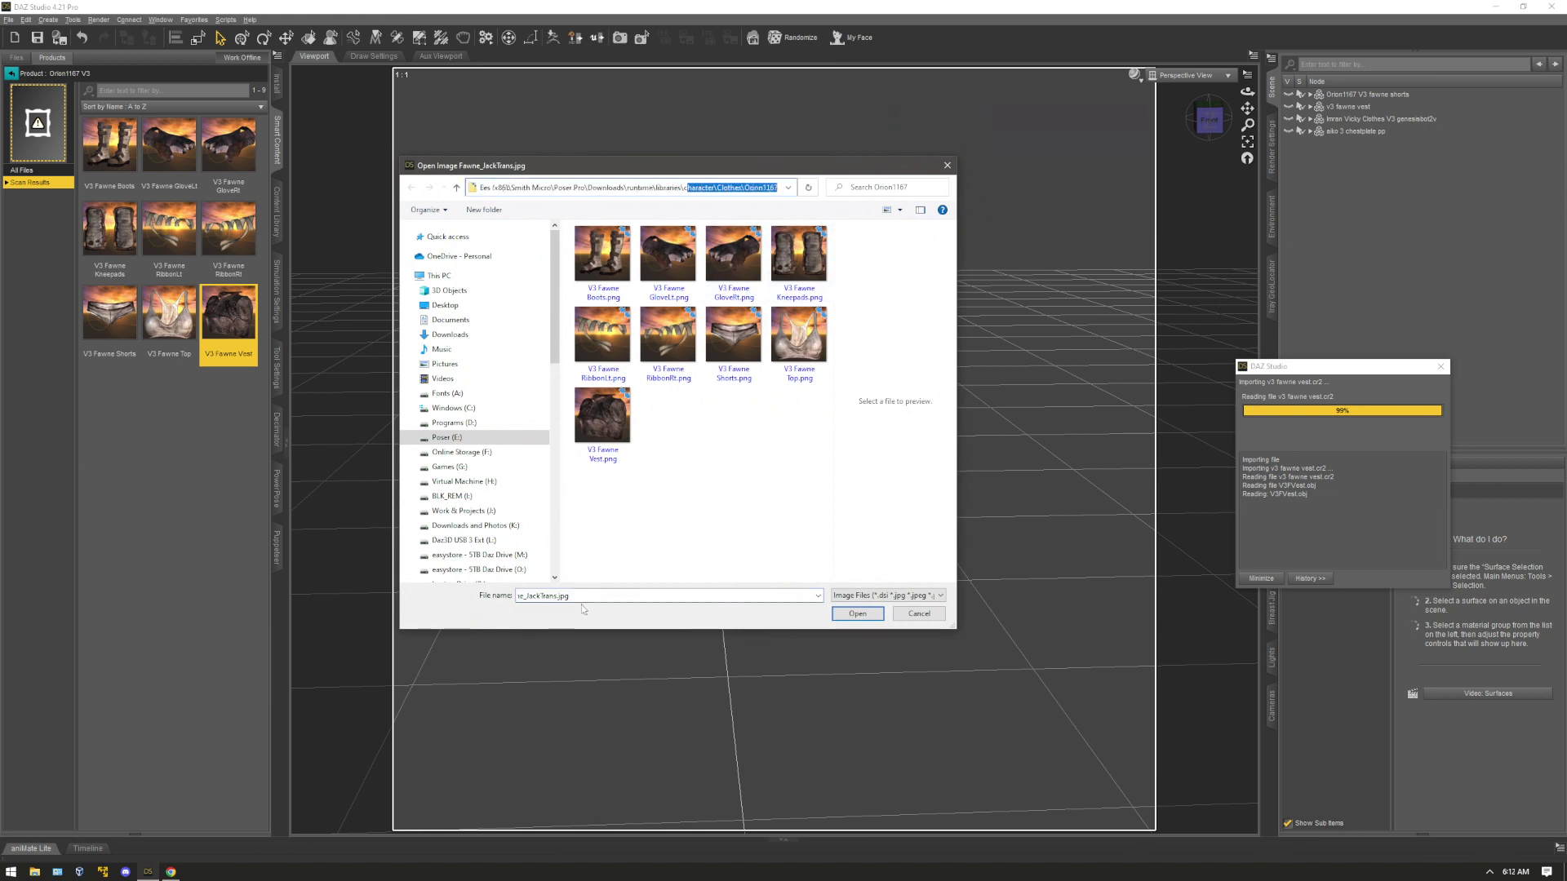
Copy the Fawne_JackTrans.jpg file name and search for it in Everything
left_click_drag(582, 606, 423, 599)
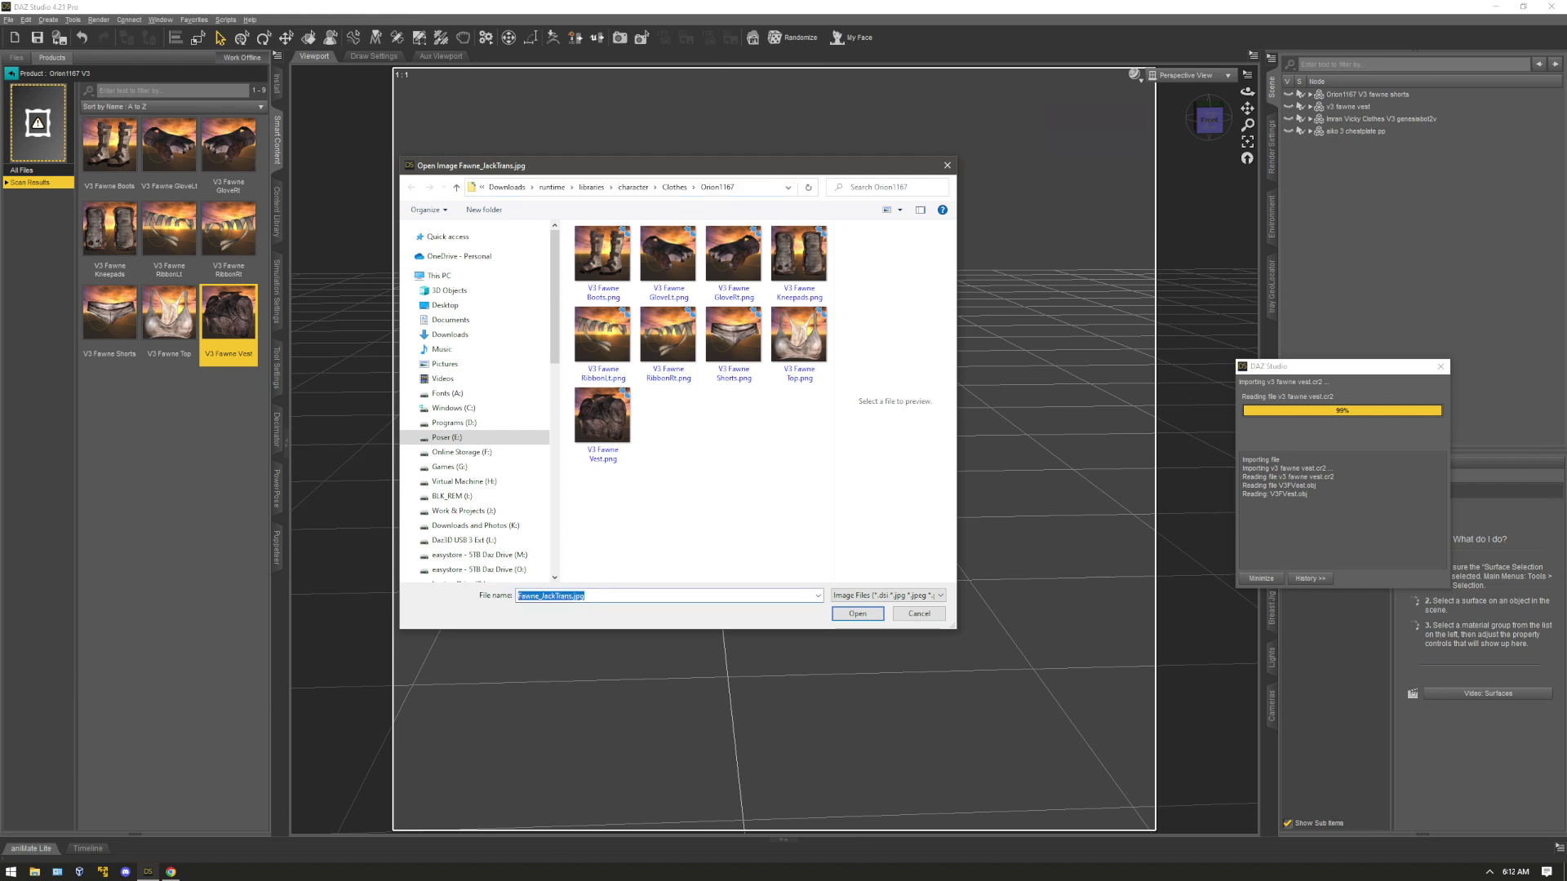
key("ctrl+c")
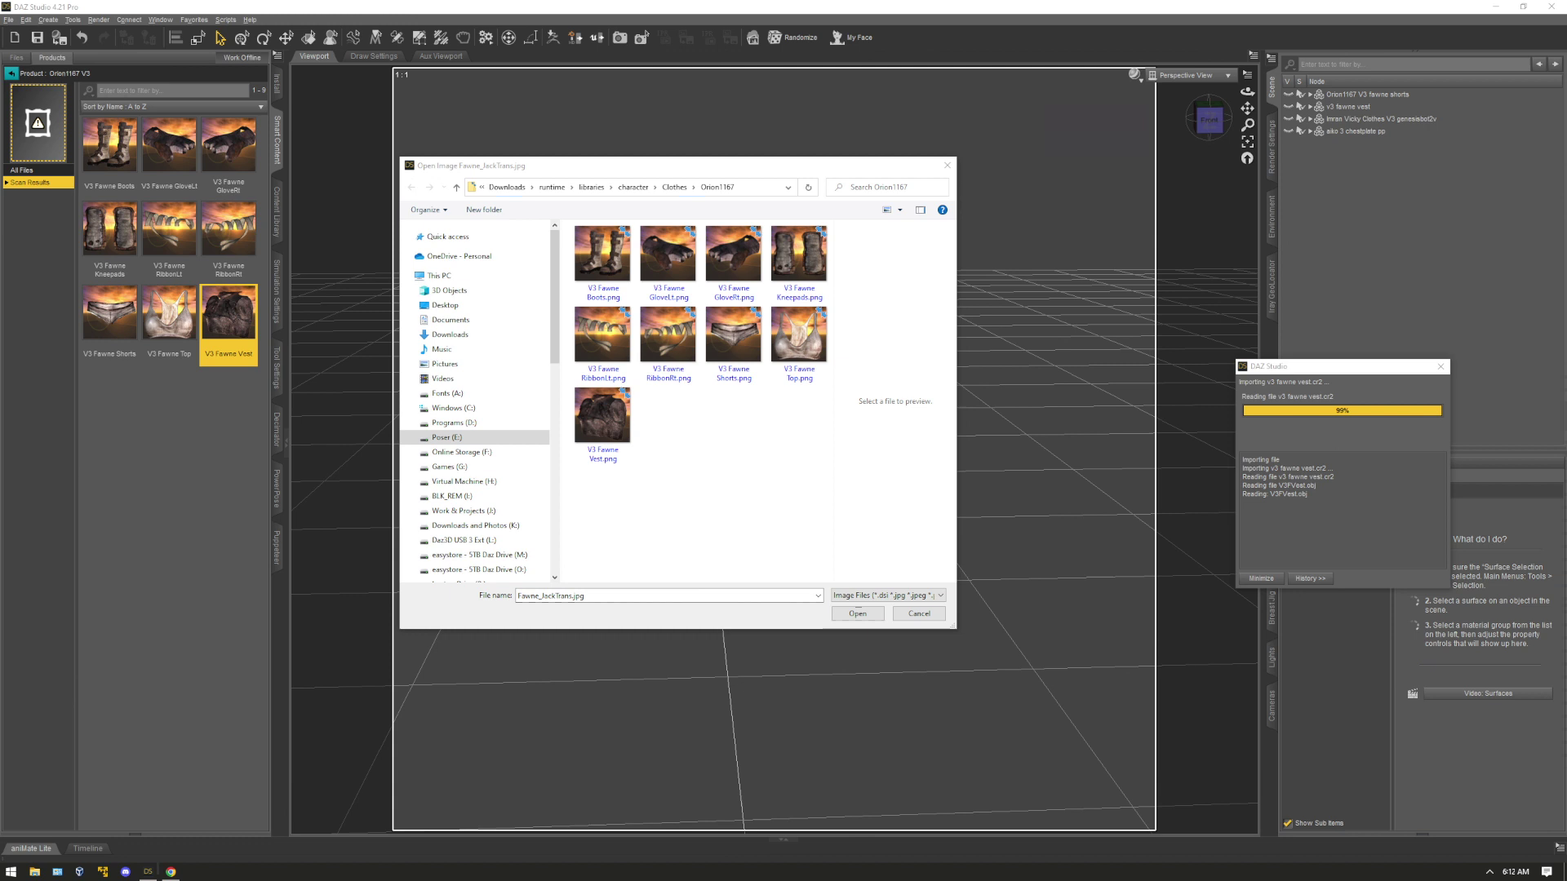
key("ctrl+v")
left_click_drag(511, 218, 508, 209)
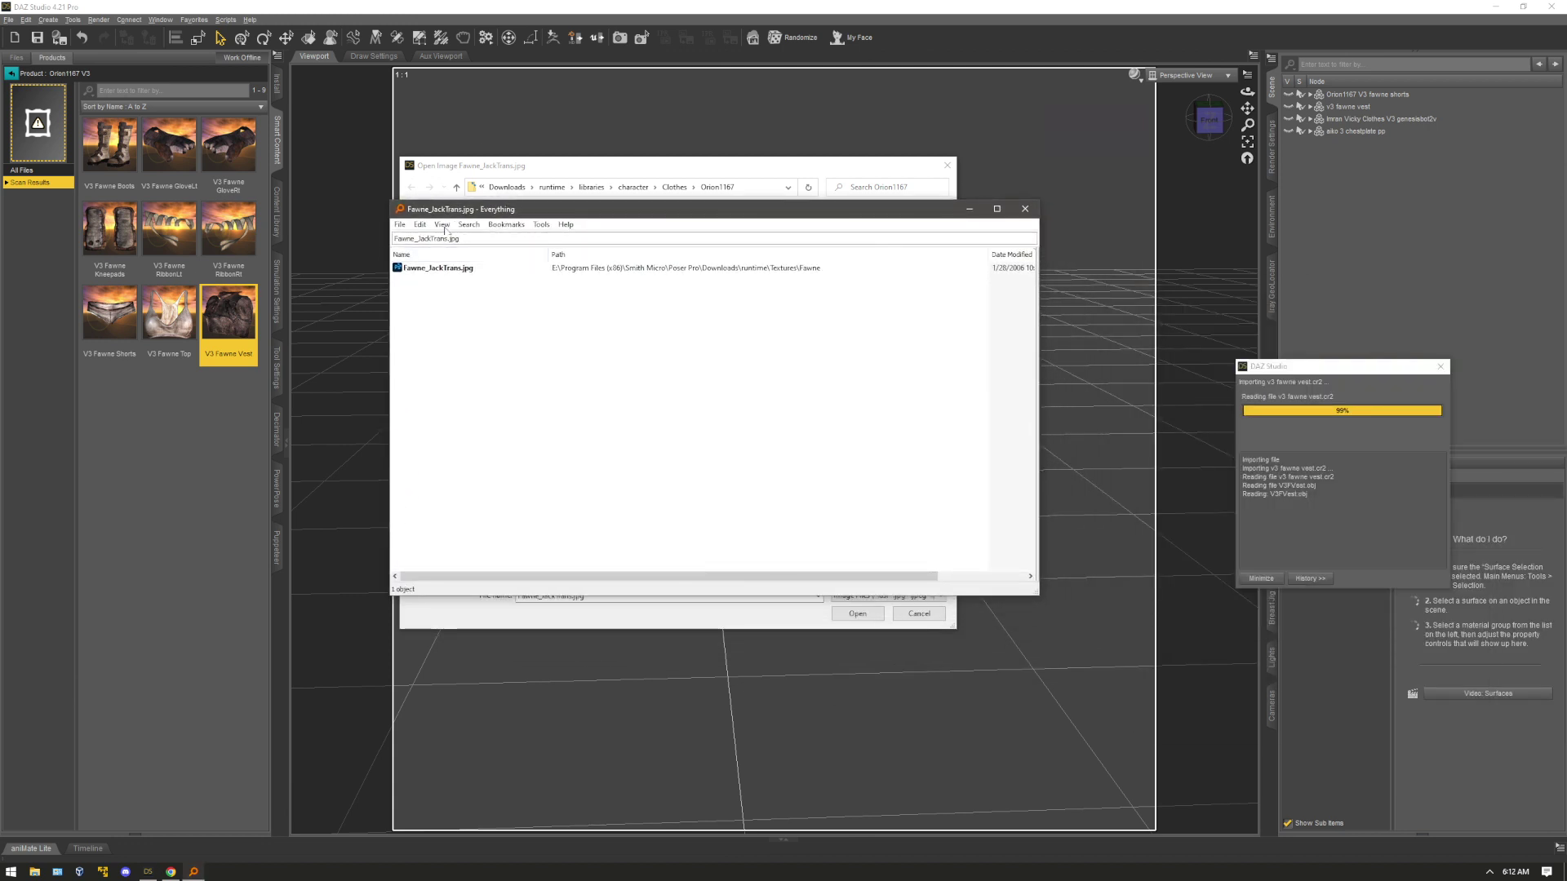
Re-search Fawne_JackTrans.jpg and copy the full path of its Textures\Fawne match
double_click(477, 240)
key("BackSpace")
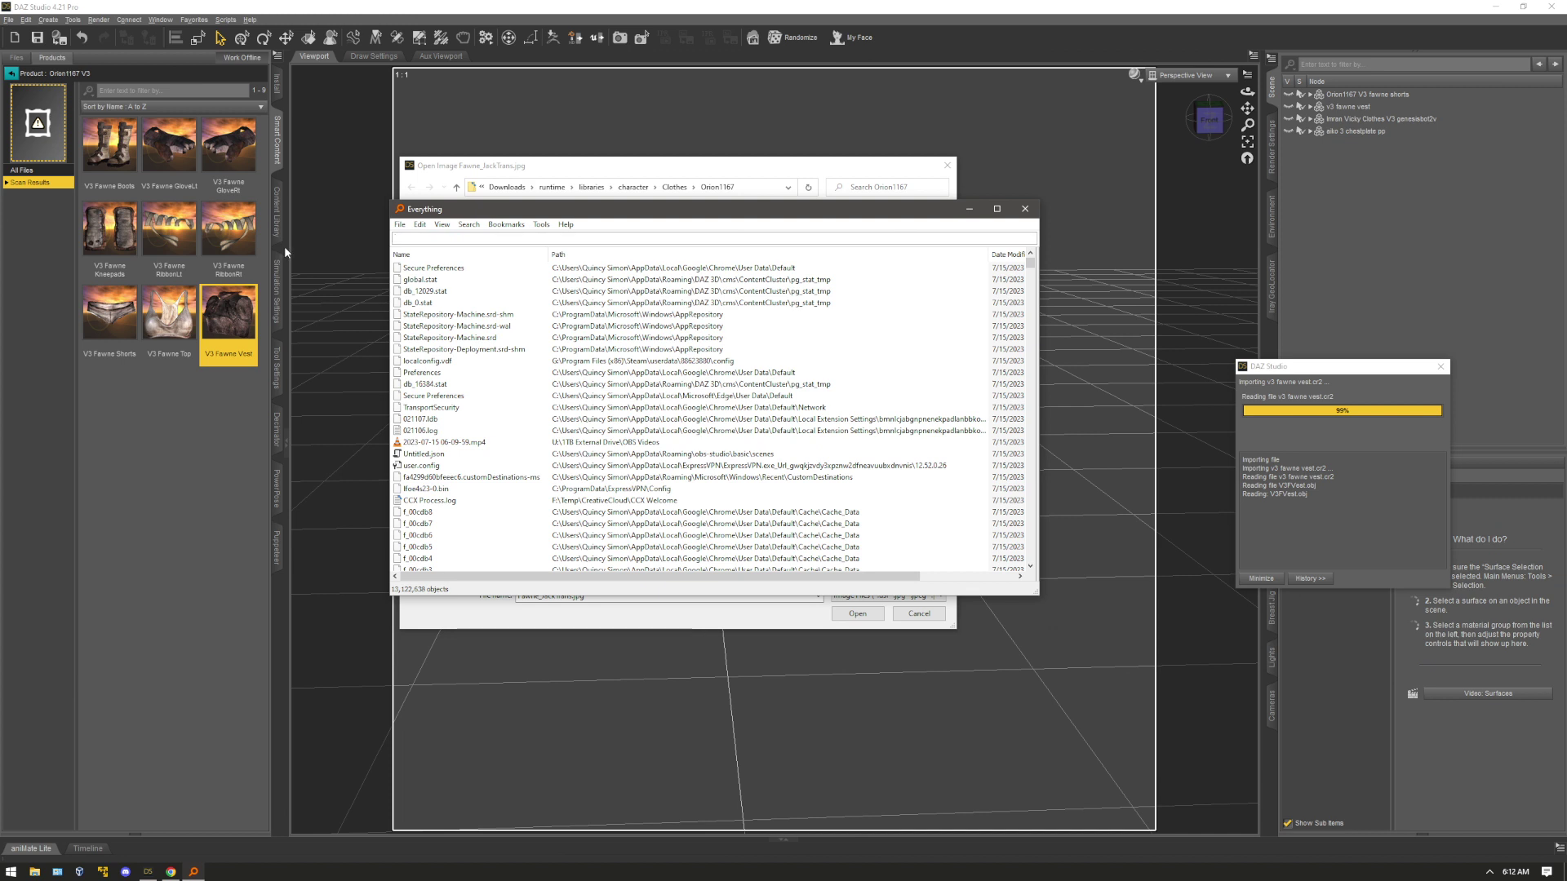
key("ctrl+v")
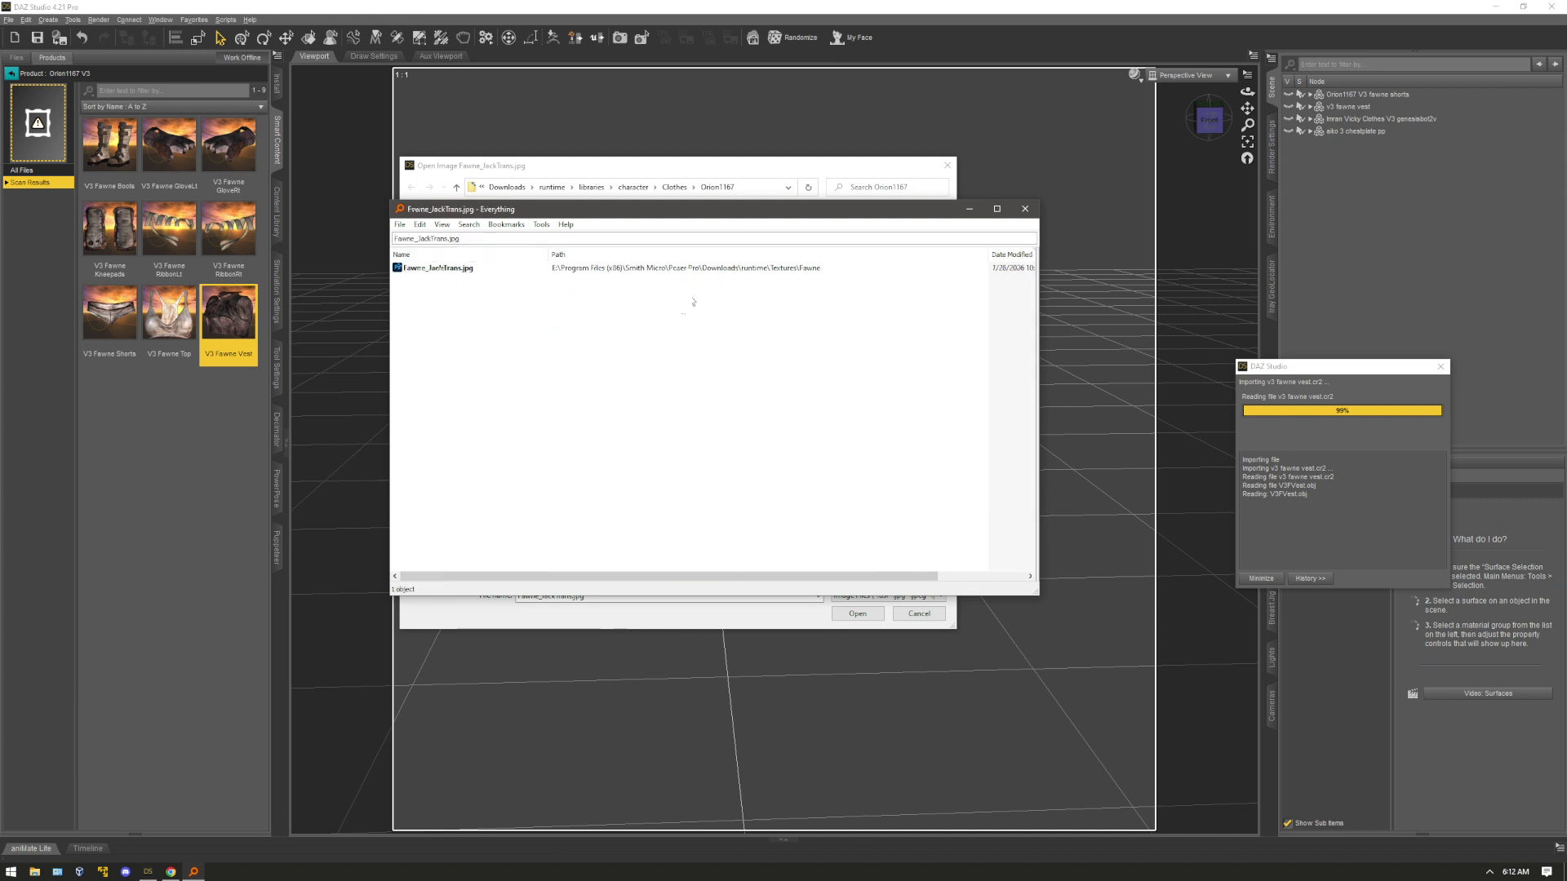
left_click_drag(834, 270, 536, 273)
left_click(438, 273)
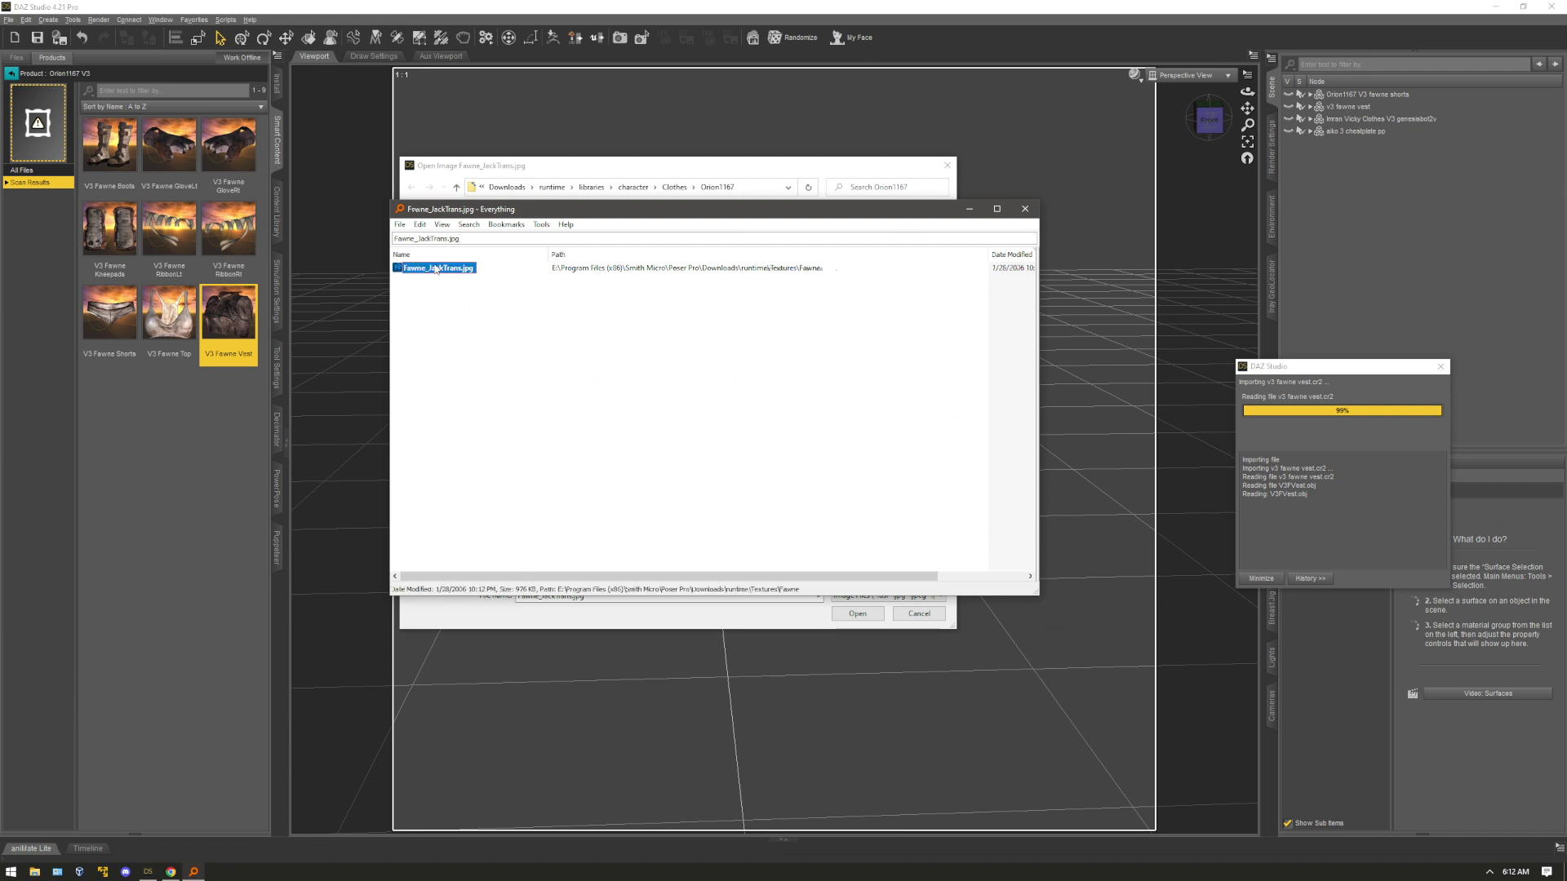
right_click(439, 268)
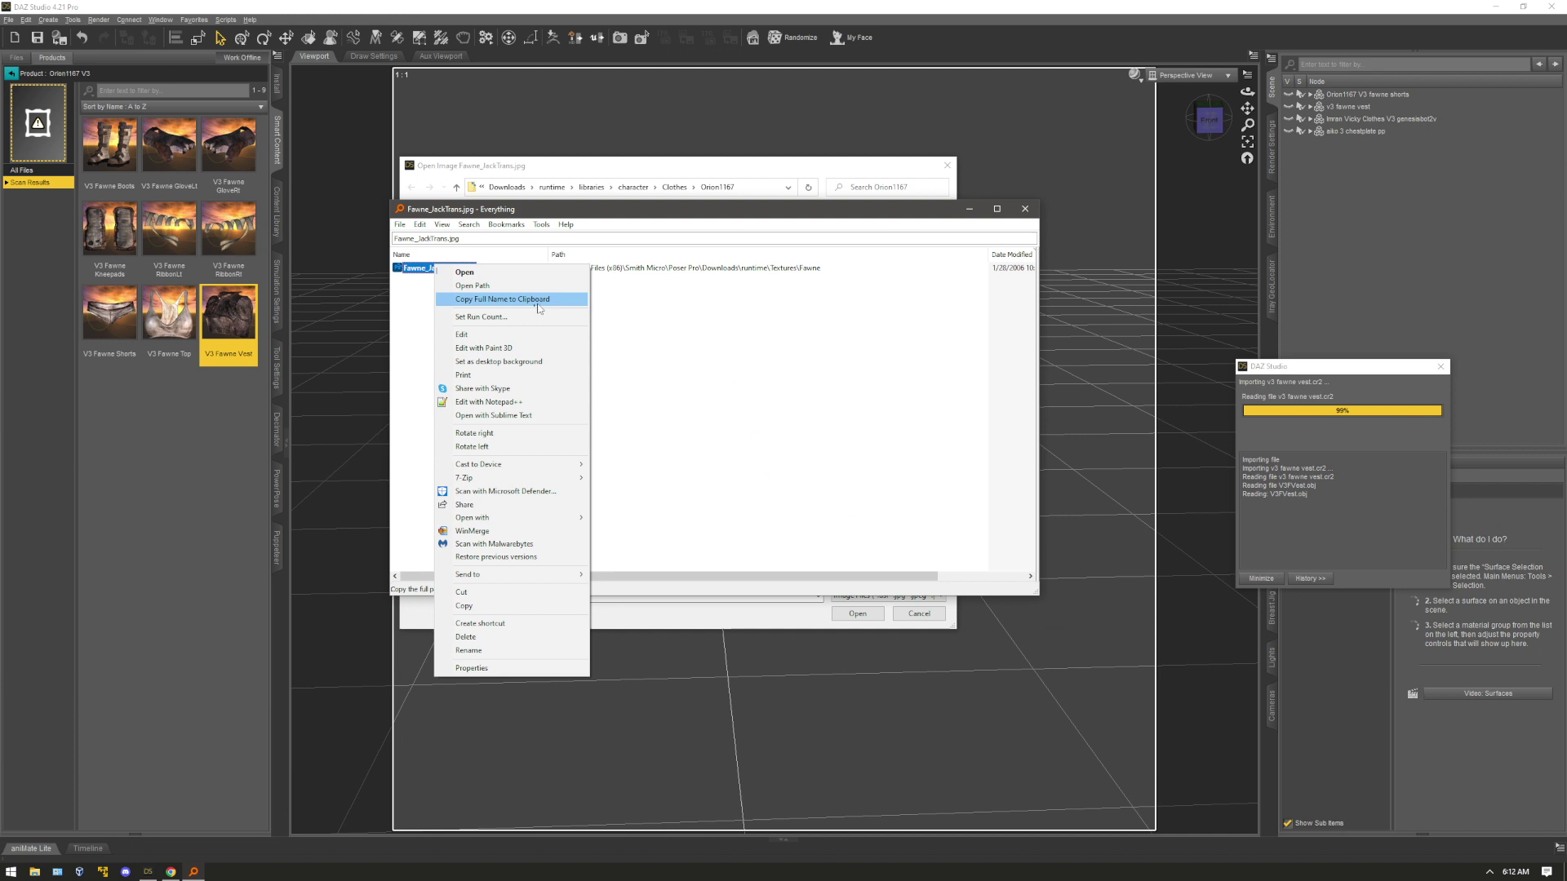
left_click(549, 303)
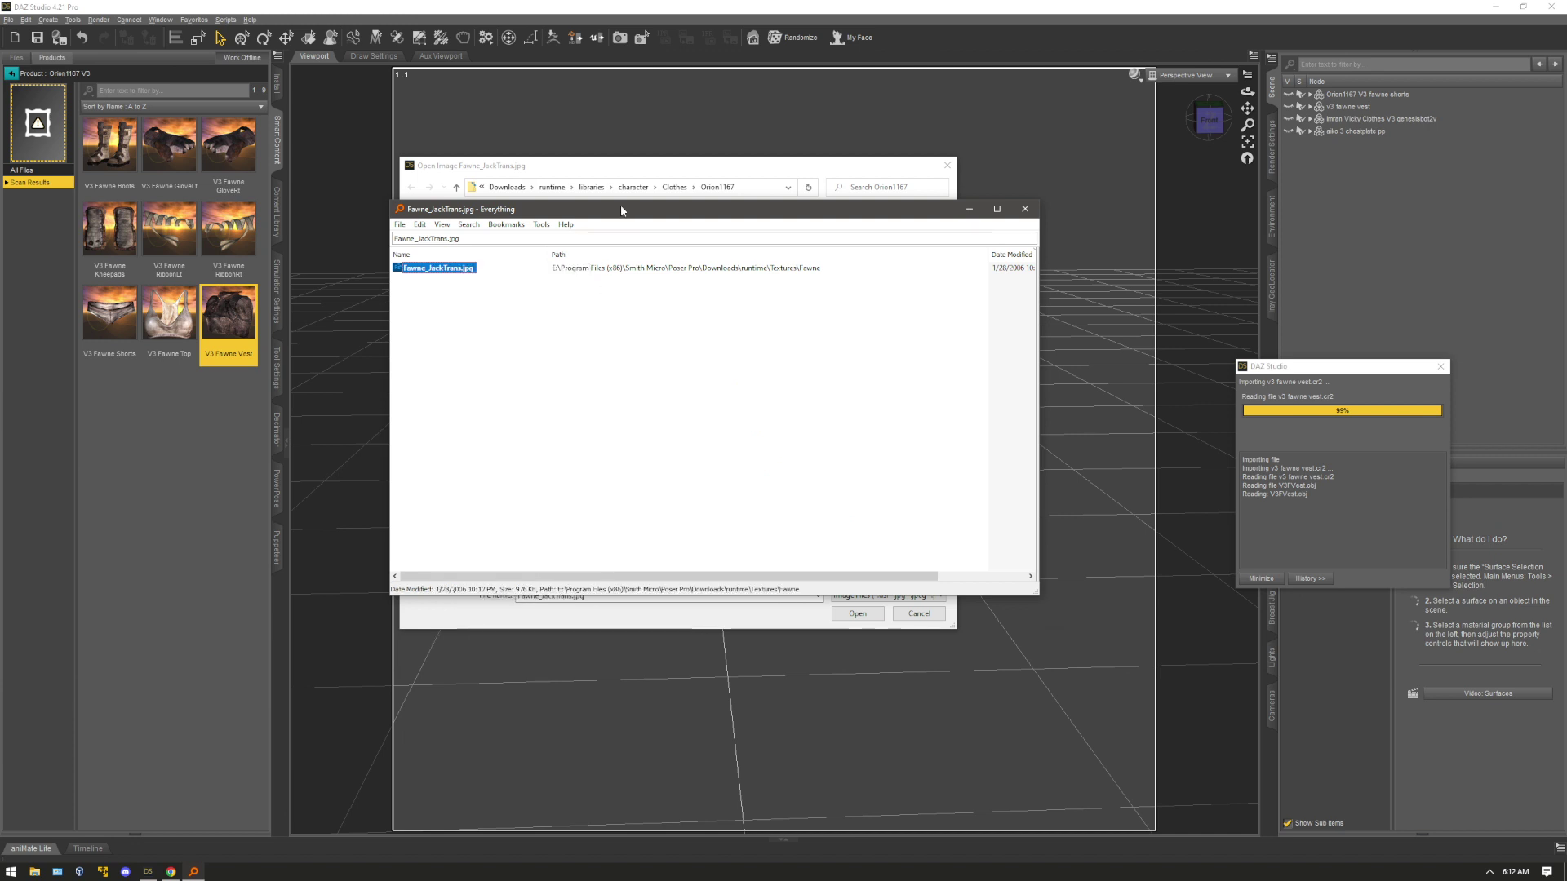
Open the copied Fawne_JackTrans.jpg path from File name so the textured vest loads
left_click_drag(621, 210, 1232, 387)
key("alt+F4")
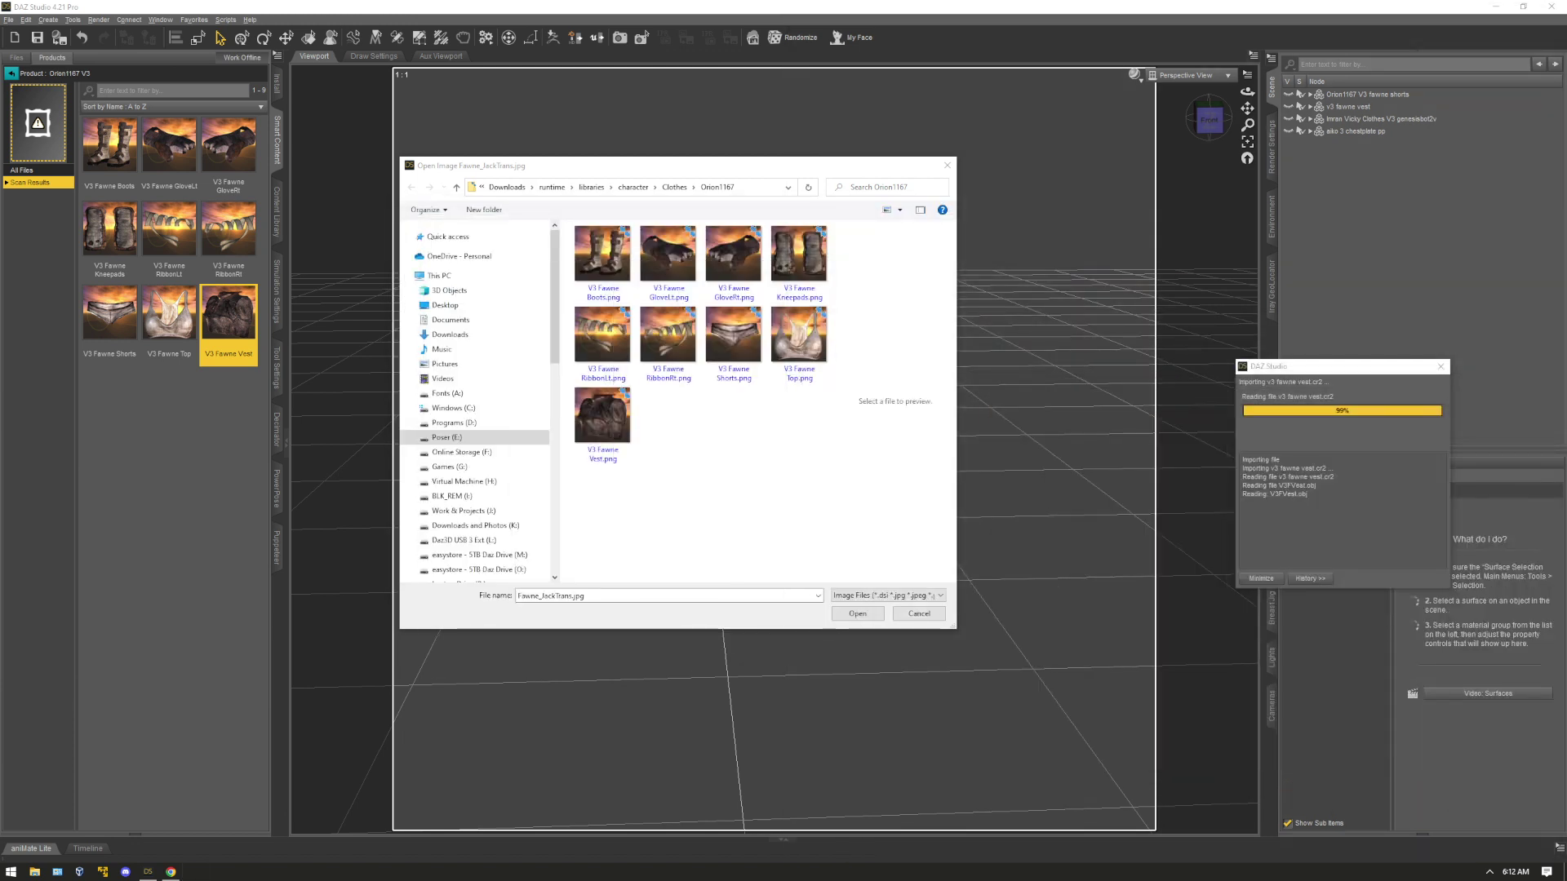
left_click(604, 595)
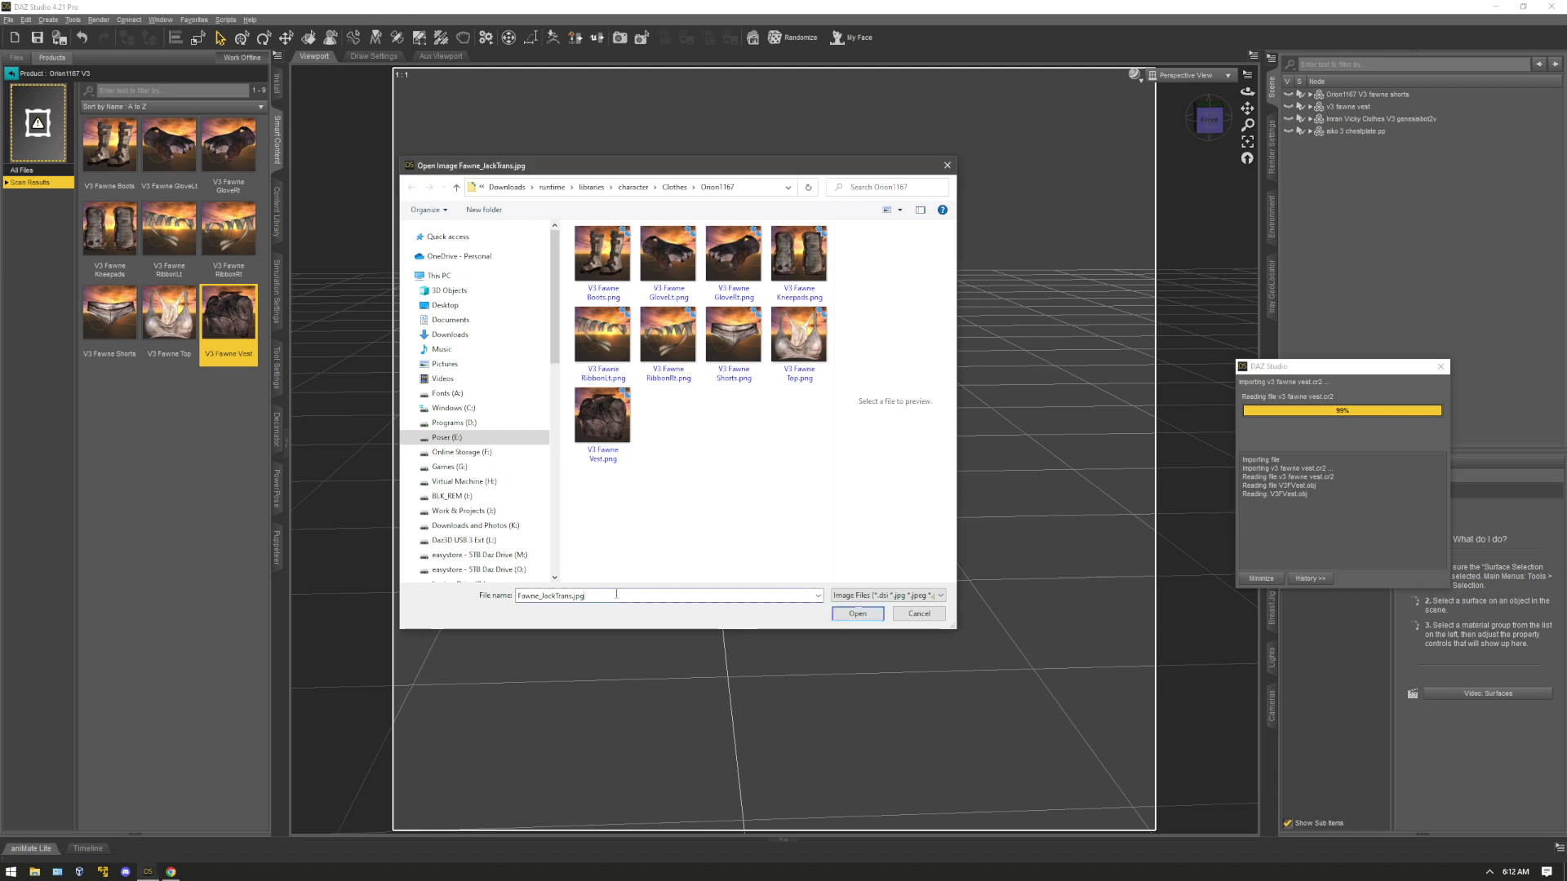
key("ctrl+a")
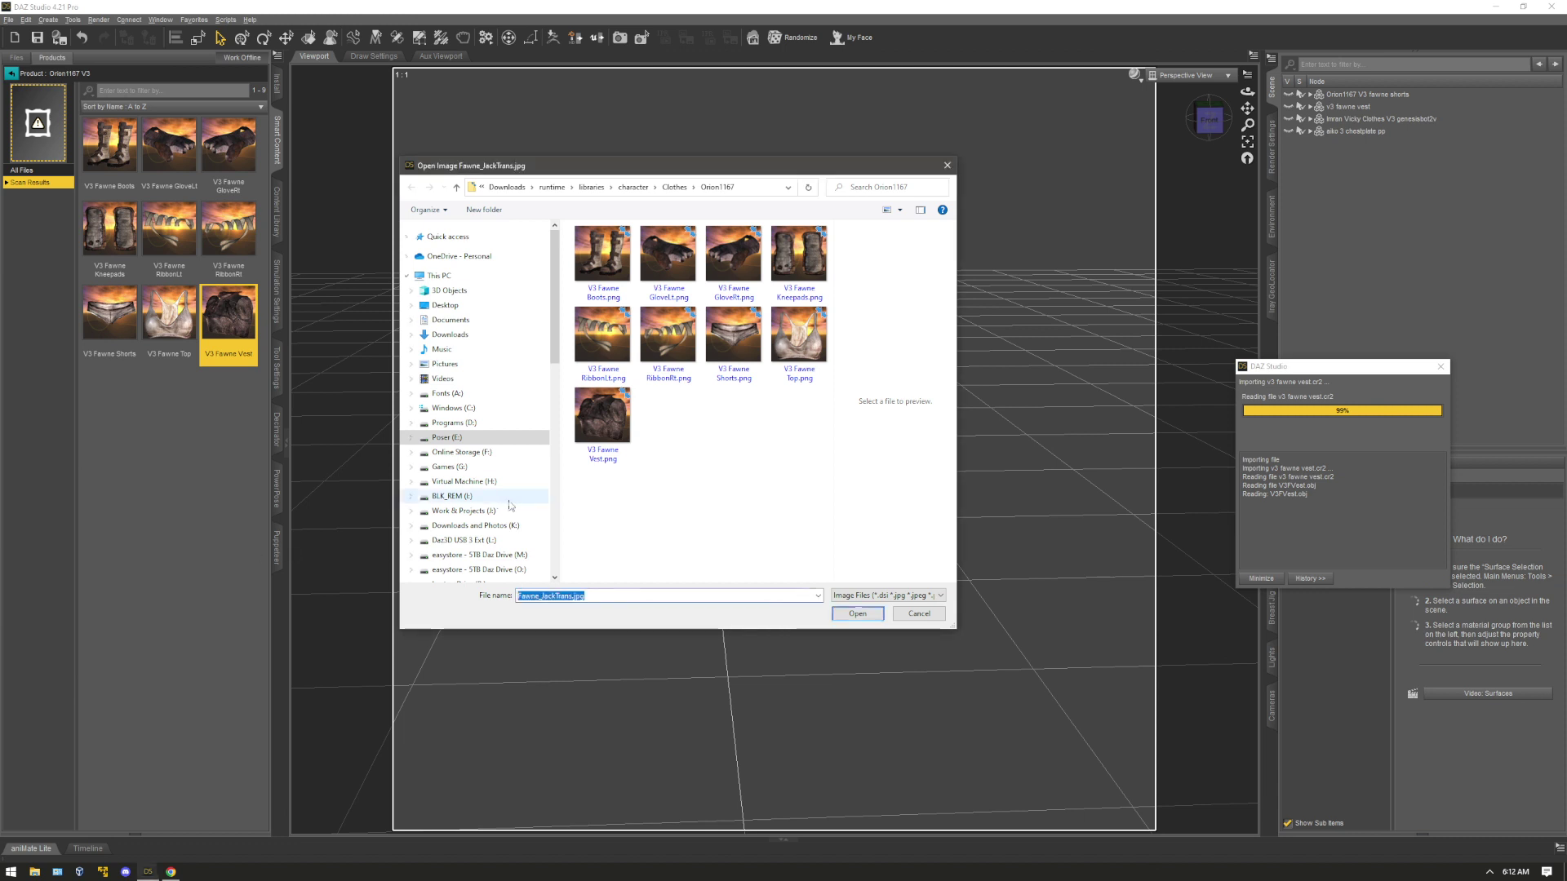
key("BackSpace")
type("les (x86)\\Smith Micro\\Poser Pro\\Downloads\\runtime\\Textures\\Fawne\\Fawne_JackTrans.jpg")
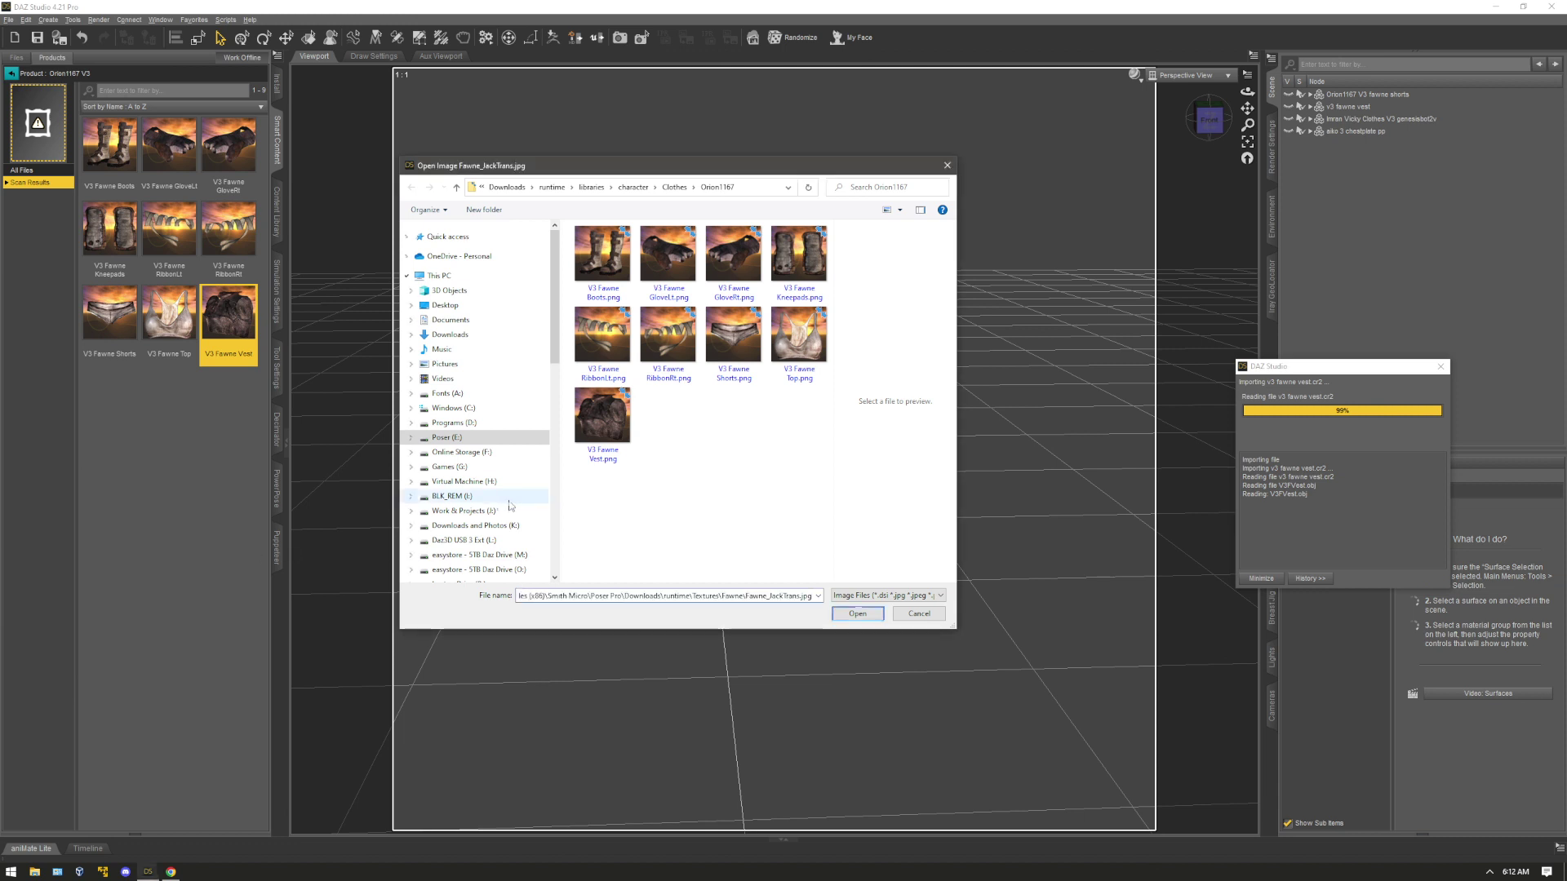
left_click(854, 613)
mouse_move(1210, 120)
left_mouse_down()
mouse_move(1160, 150)
mouse_move(1163, 123)
mouse_move(1151, 164)
mouse_move(1202, 130)
left_mouse_up()
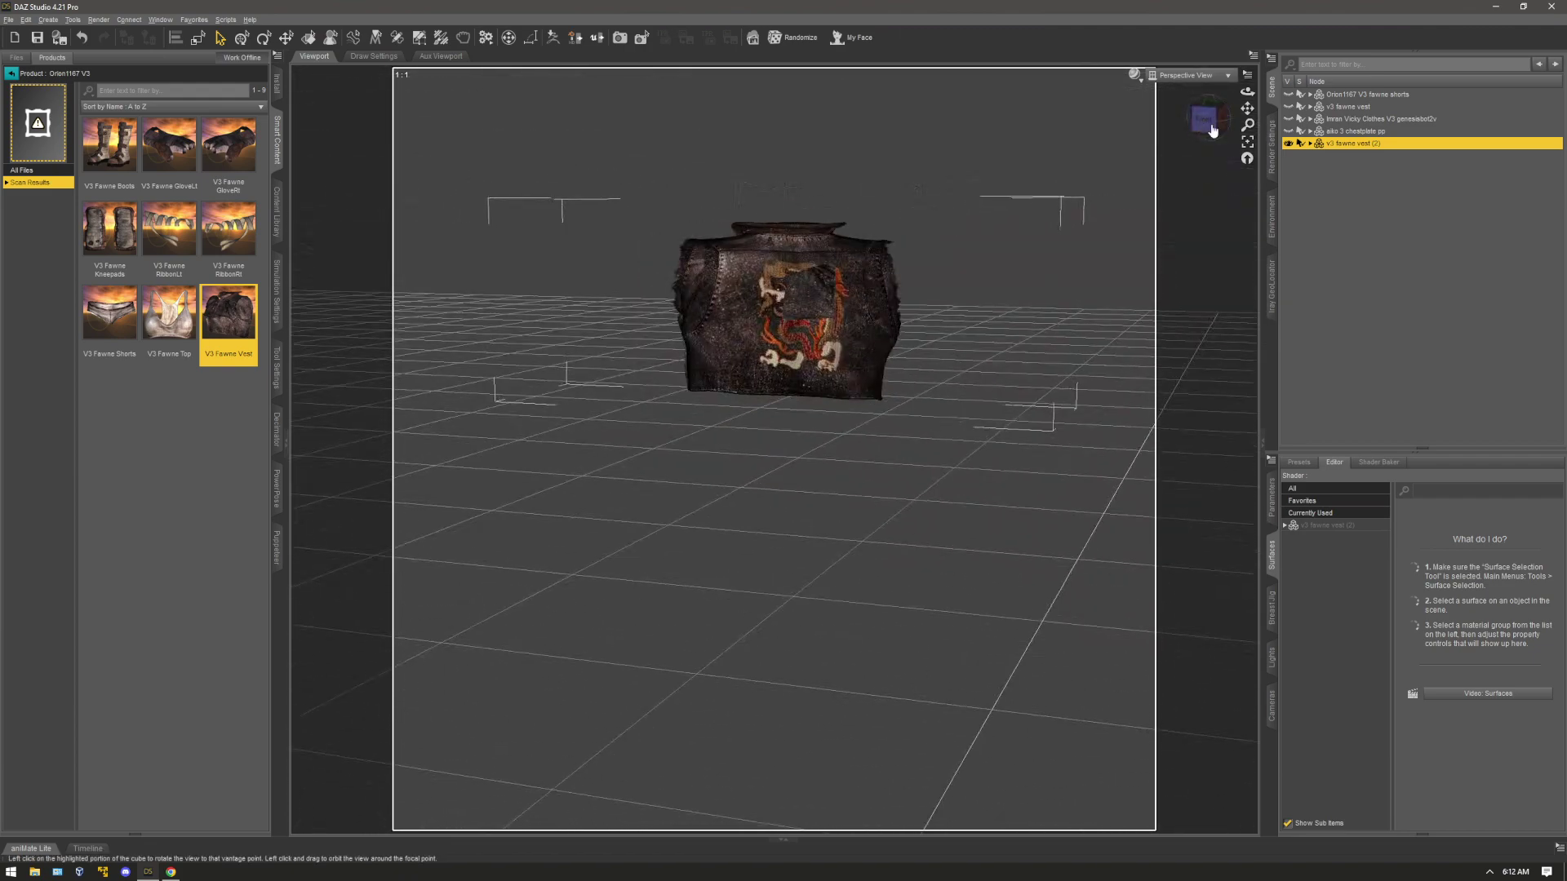
Hide the Fawne vest and filter the Products list for 'aiko 3'
left_click(1289, 143)
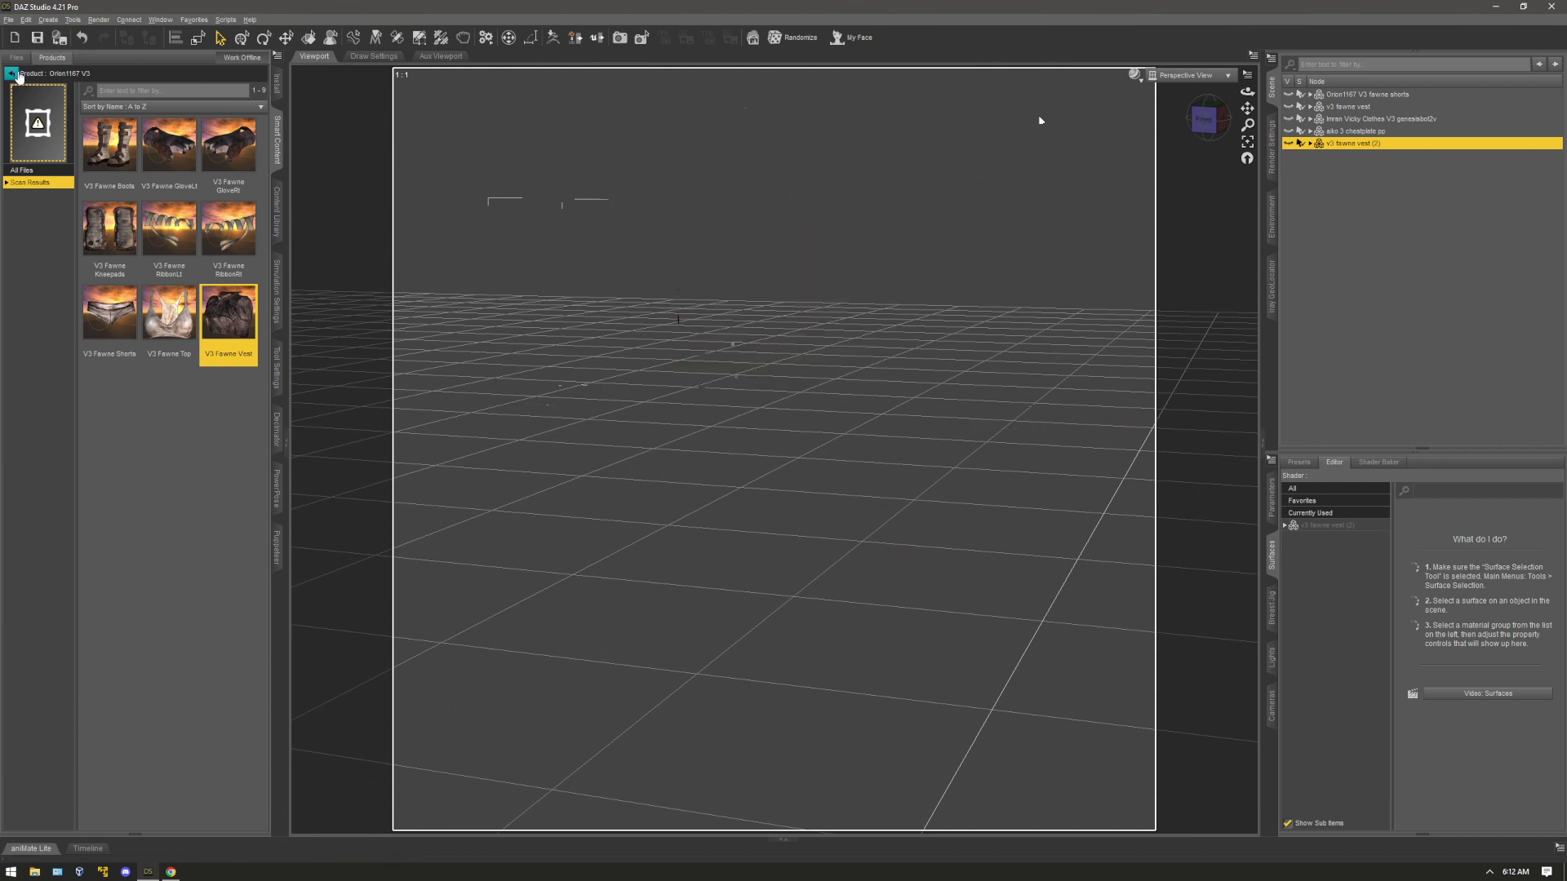
left_click(11, 73)
left_click_drag(172, 76, 103, 76)
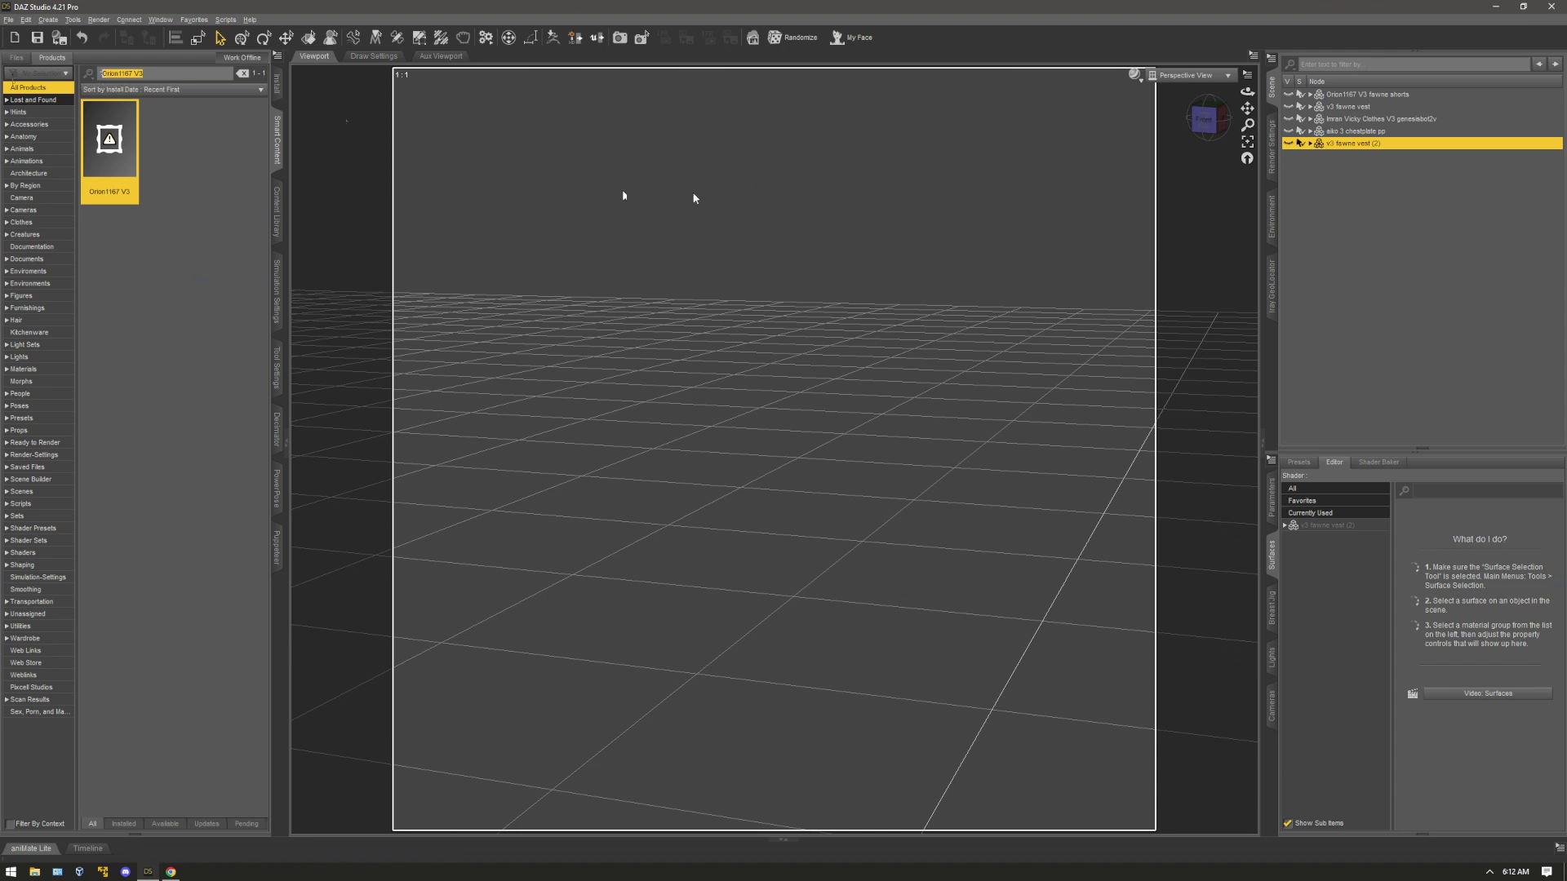
type("f")
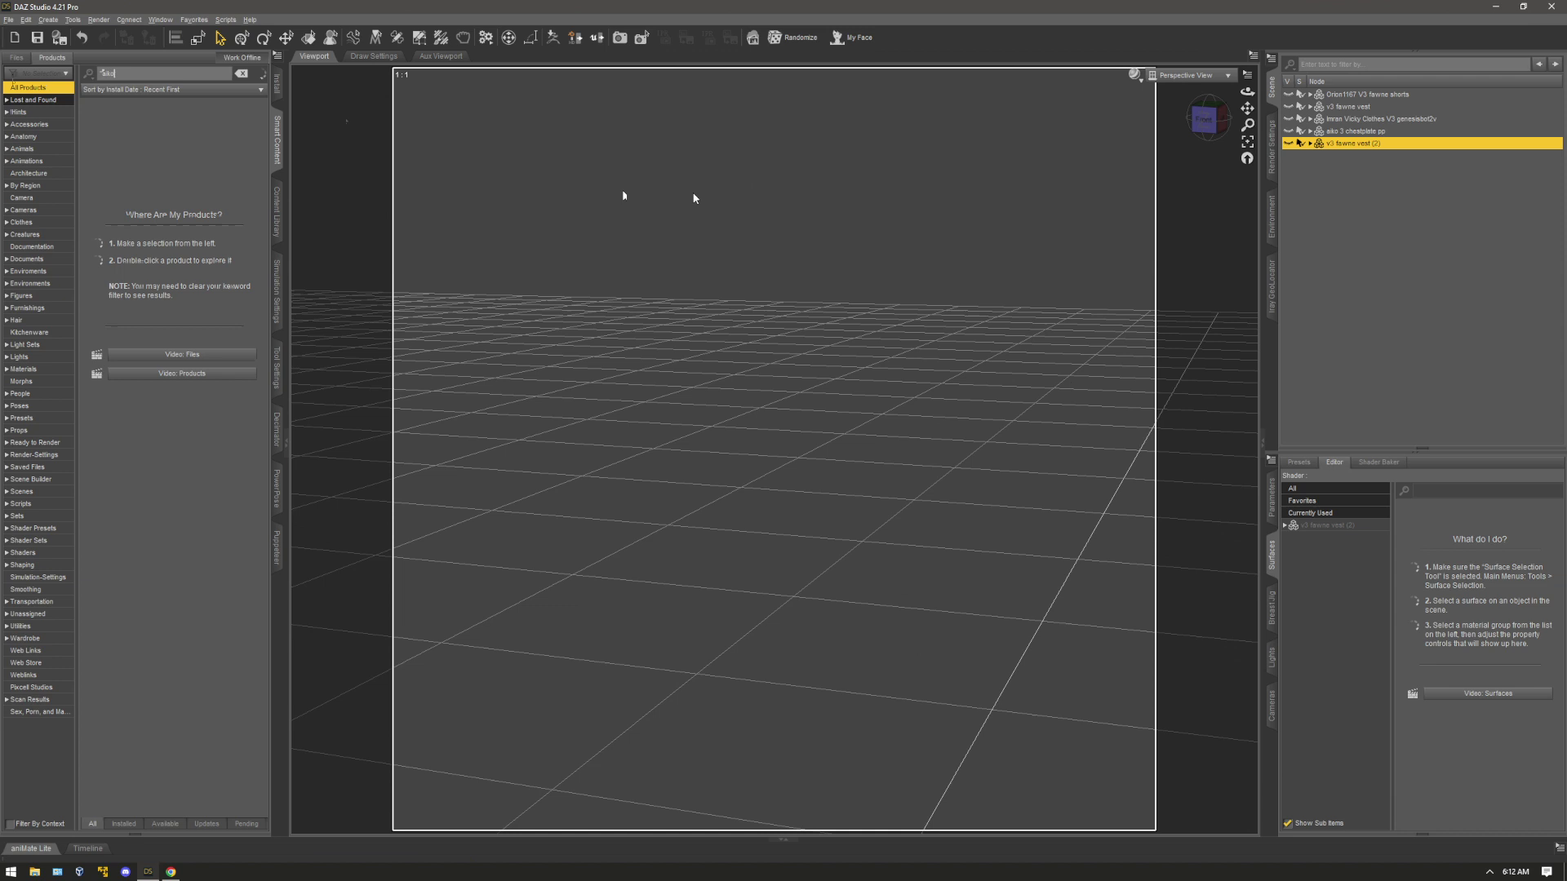
type(" 3")
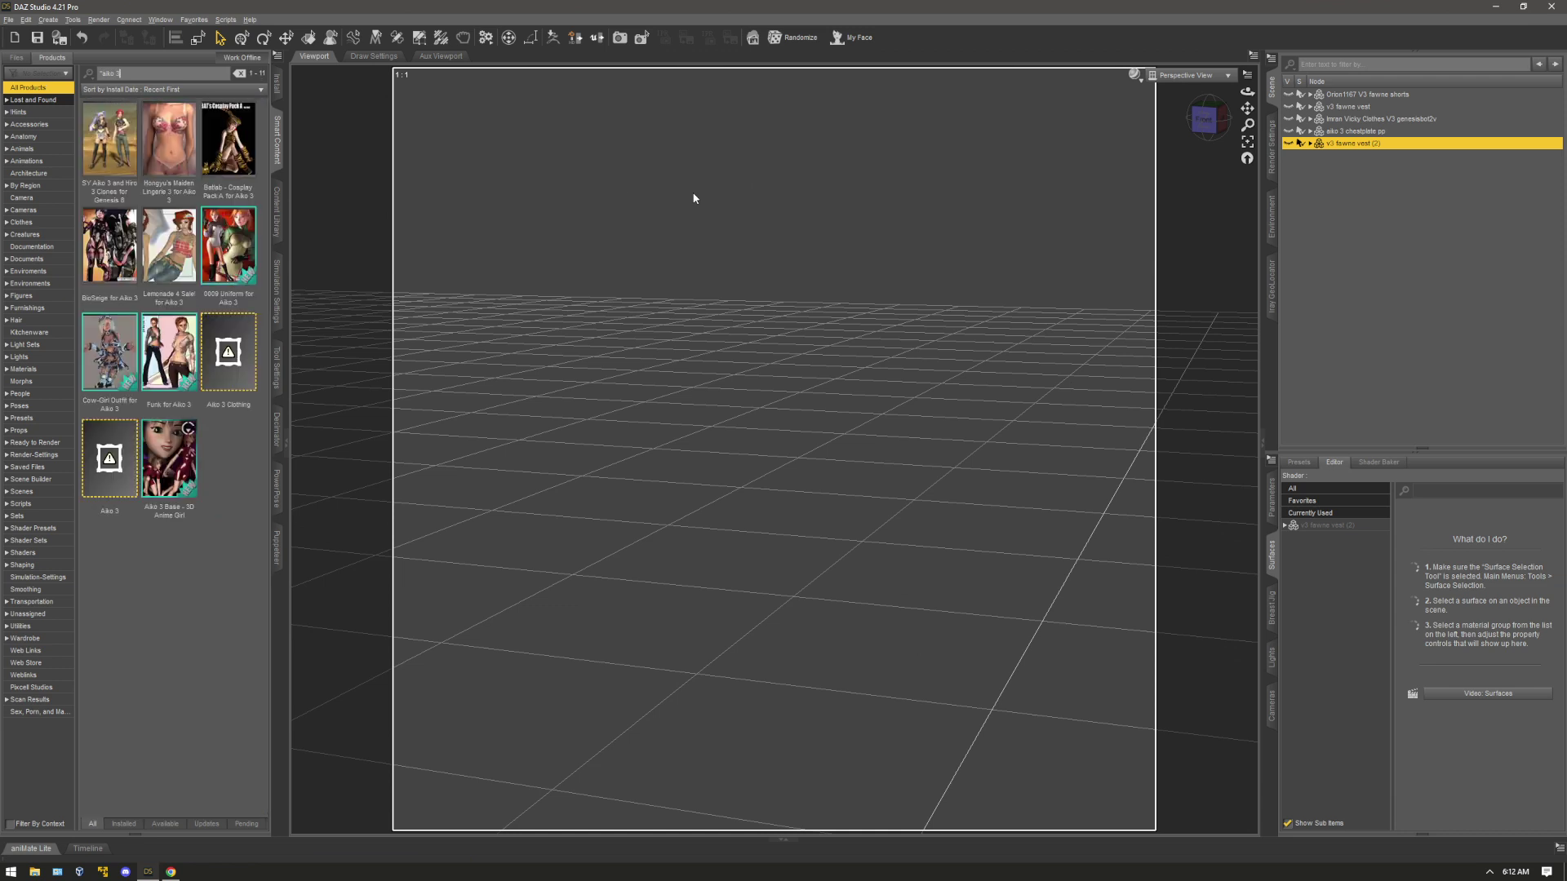
Open Aiko 3 Clothing and select the Aiko 3 ChestPlate PP item
double_click(229, 353)
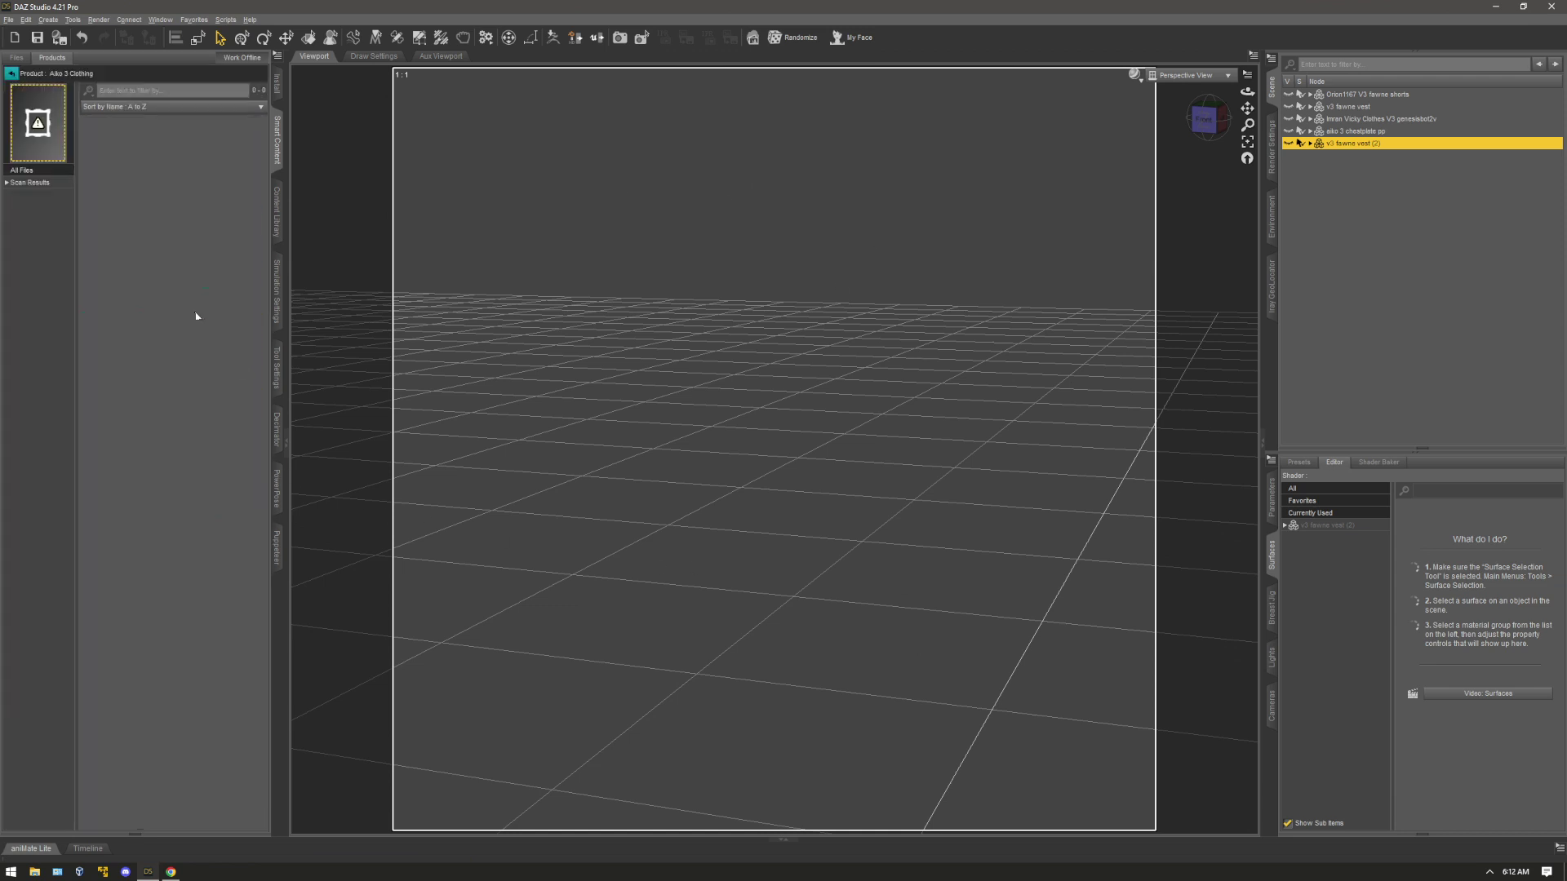
left_click(39, 185)
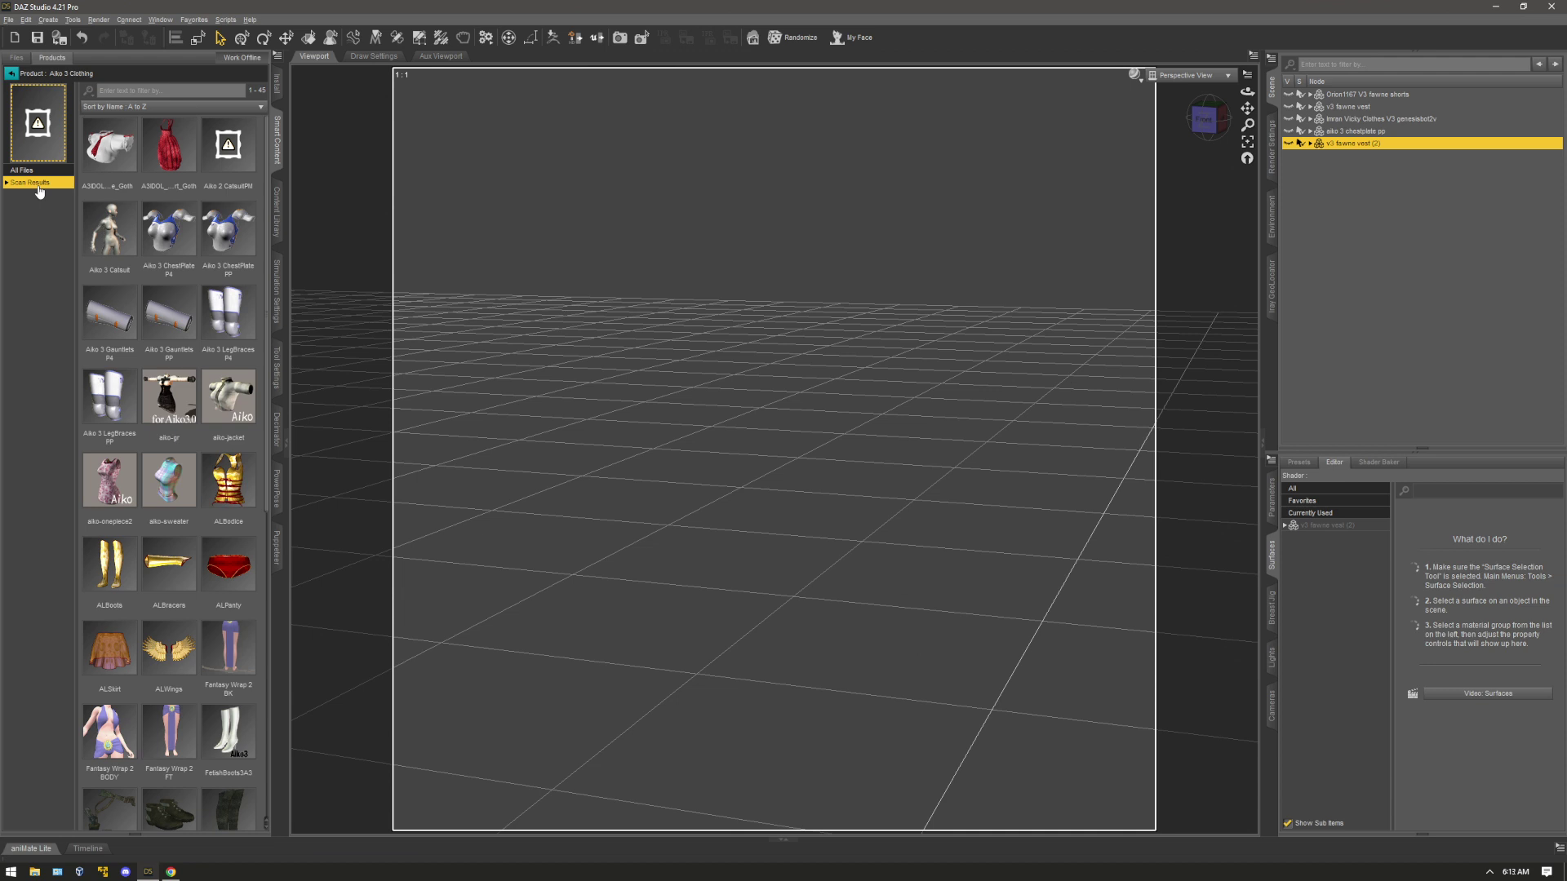
mouse_move(243, 225)
left_click(218, 234)
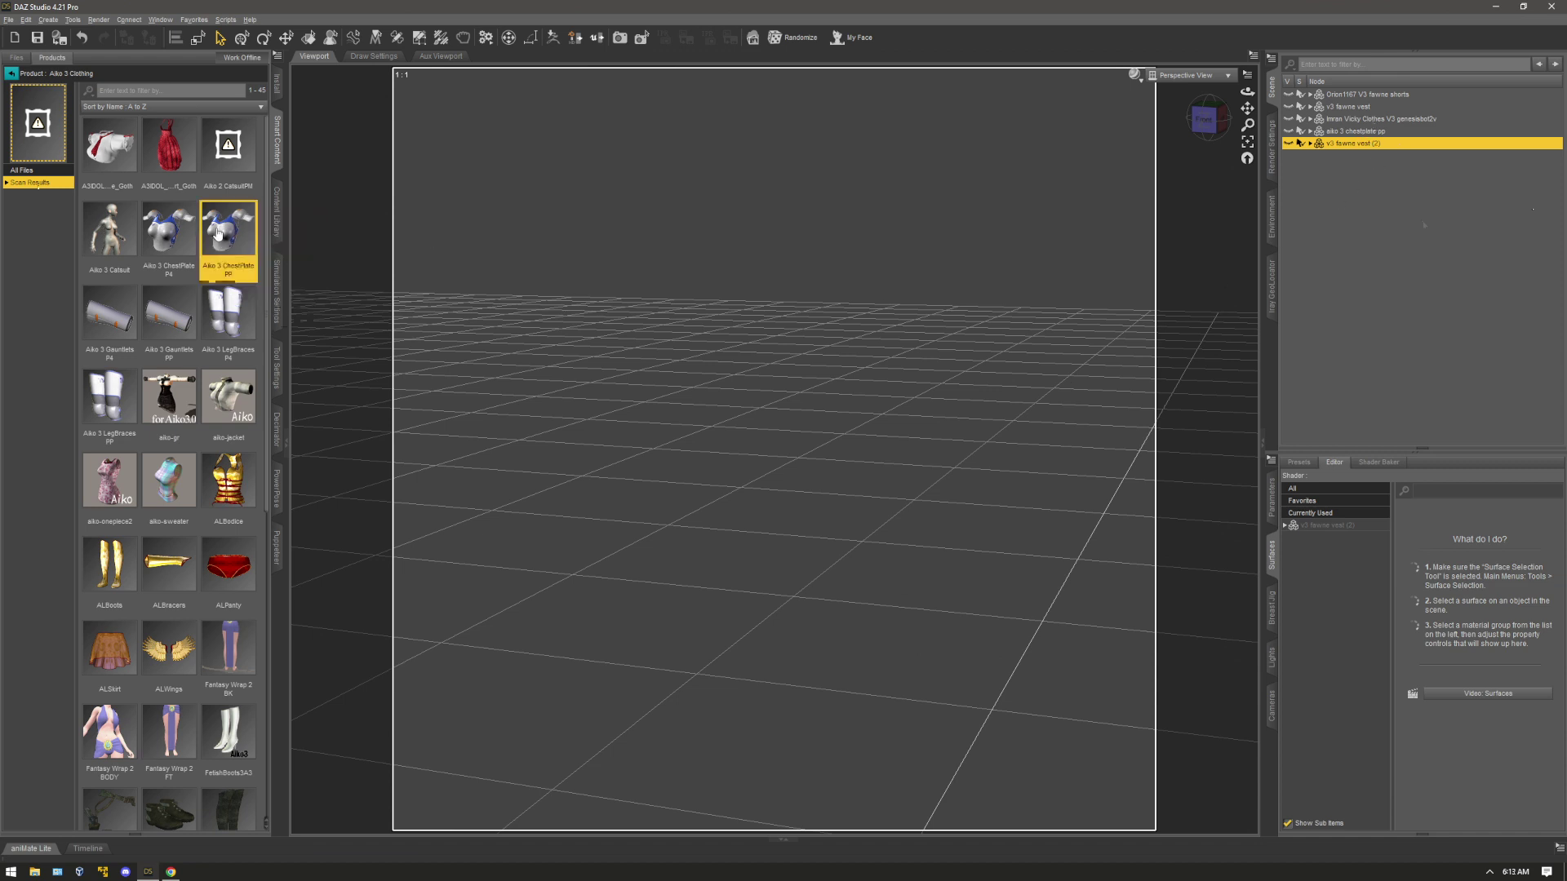
Load ChestPlate PP, choose Locate, and copy Aikochestprotectorshldr.jpg's full path from Everything
double_click(218, 234)
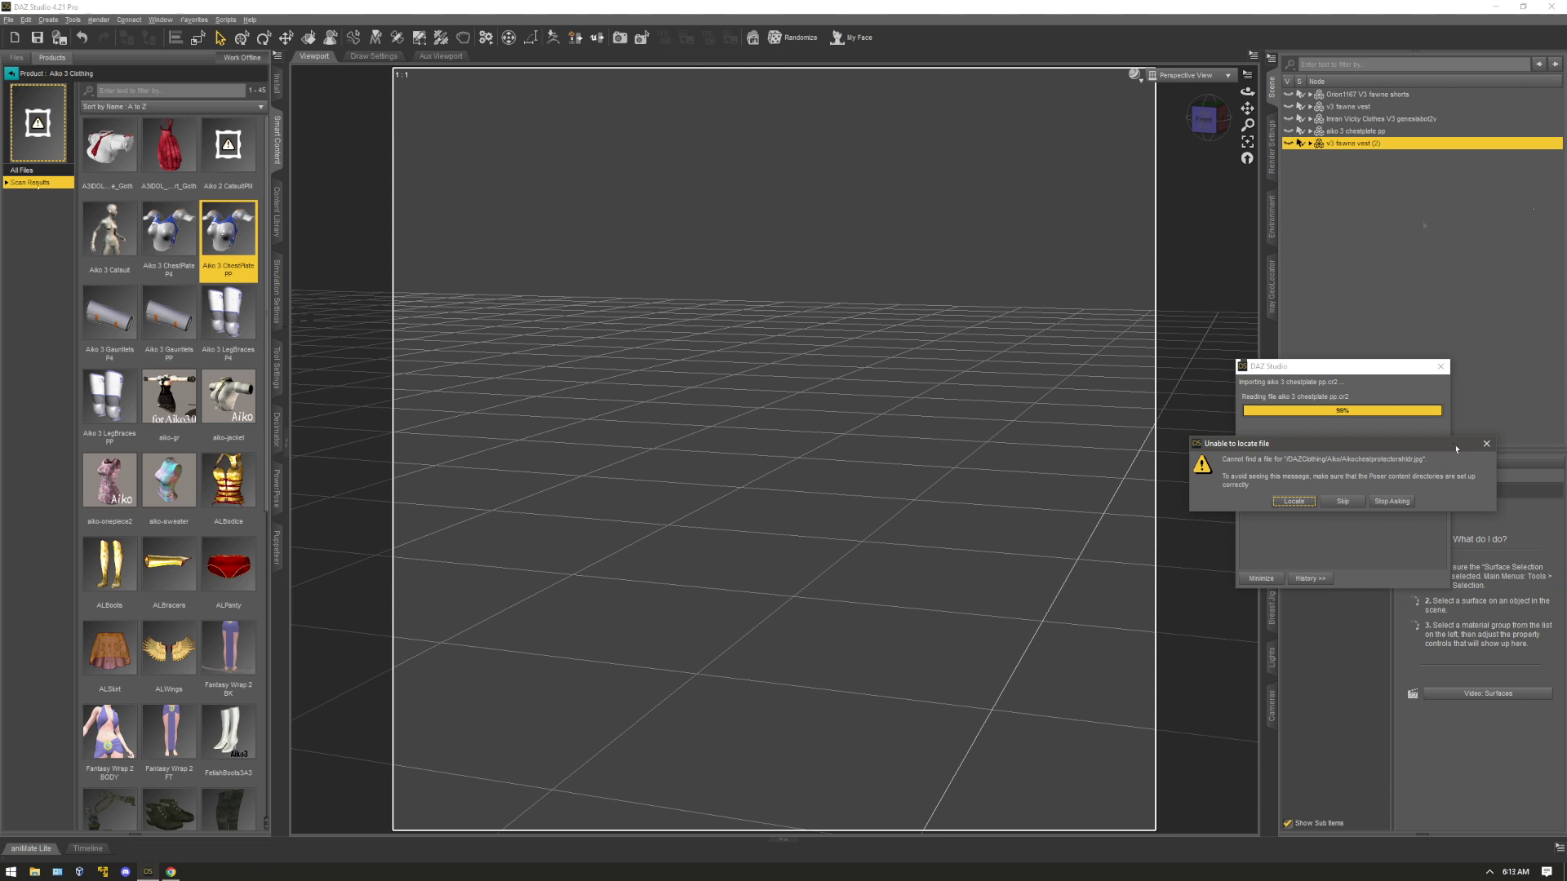
left_click(1288, 503)
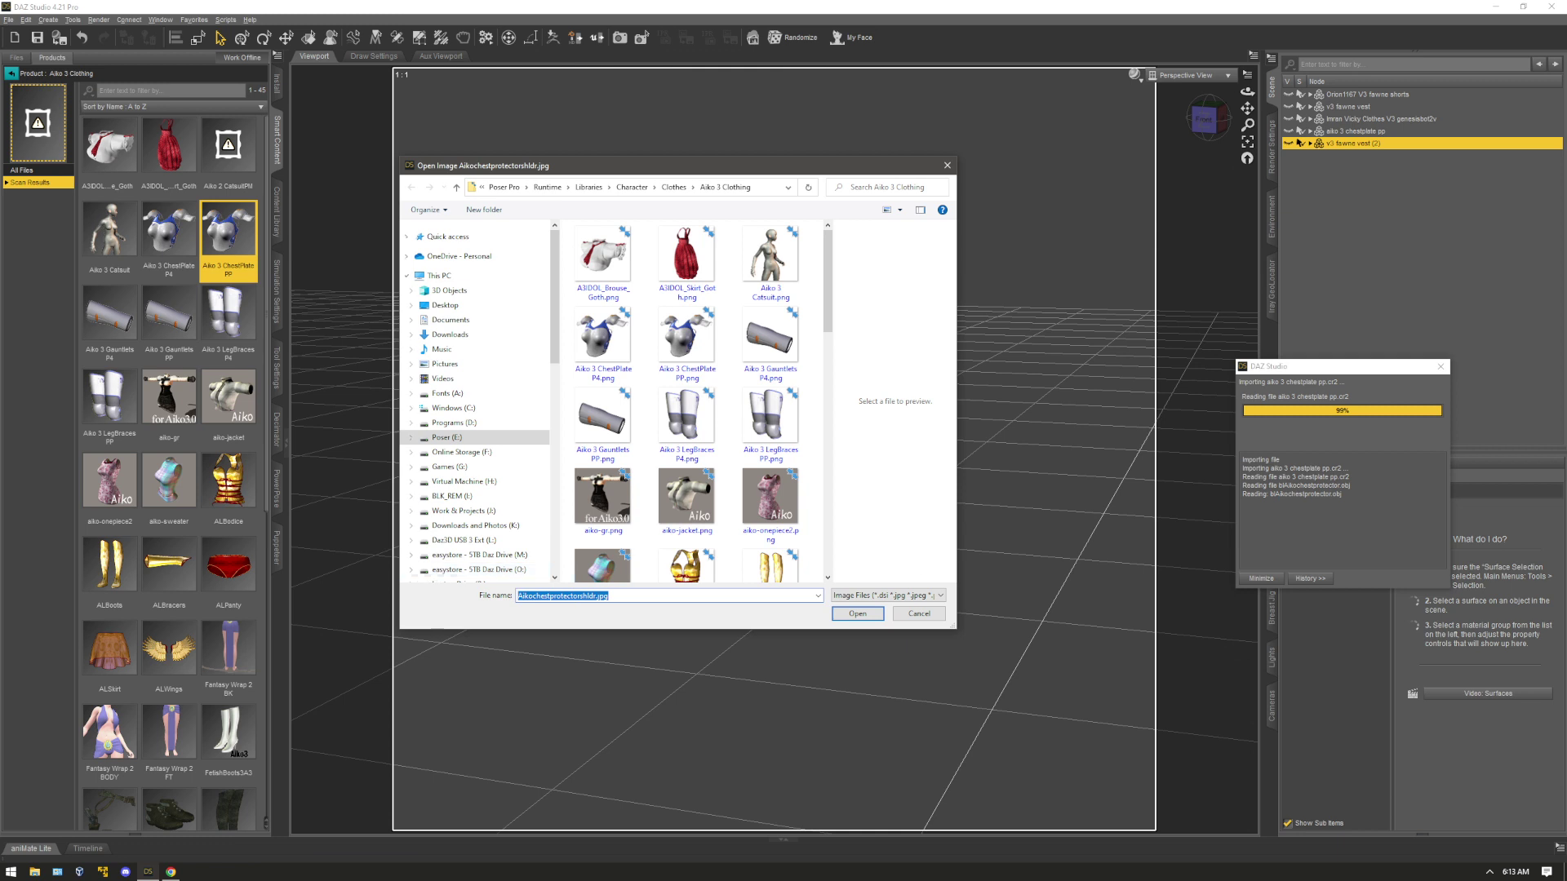
left_click(1477, 405)
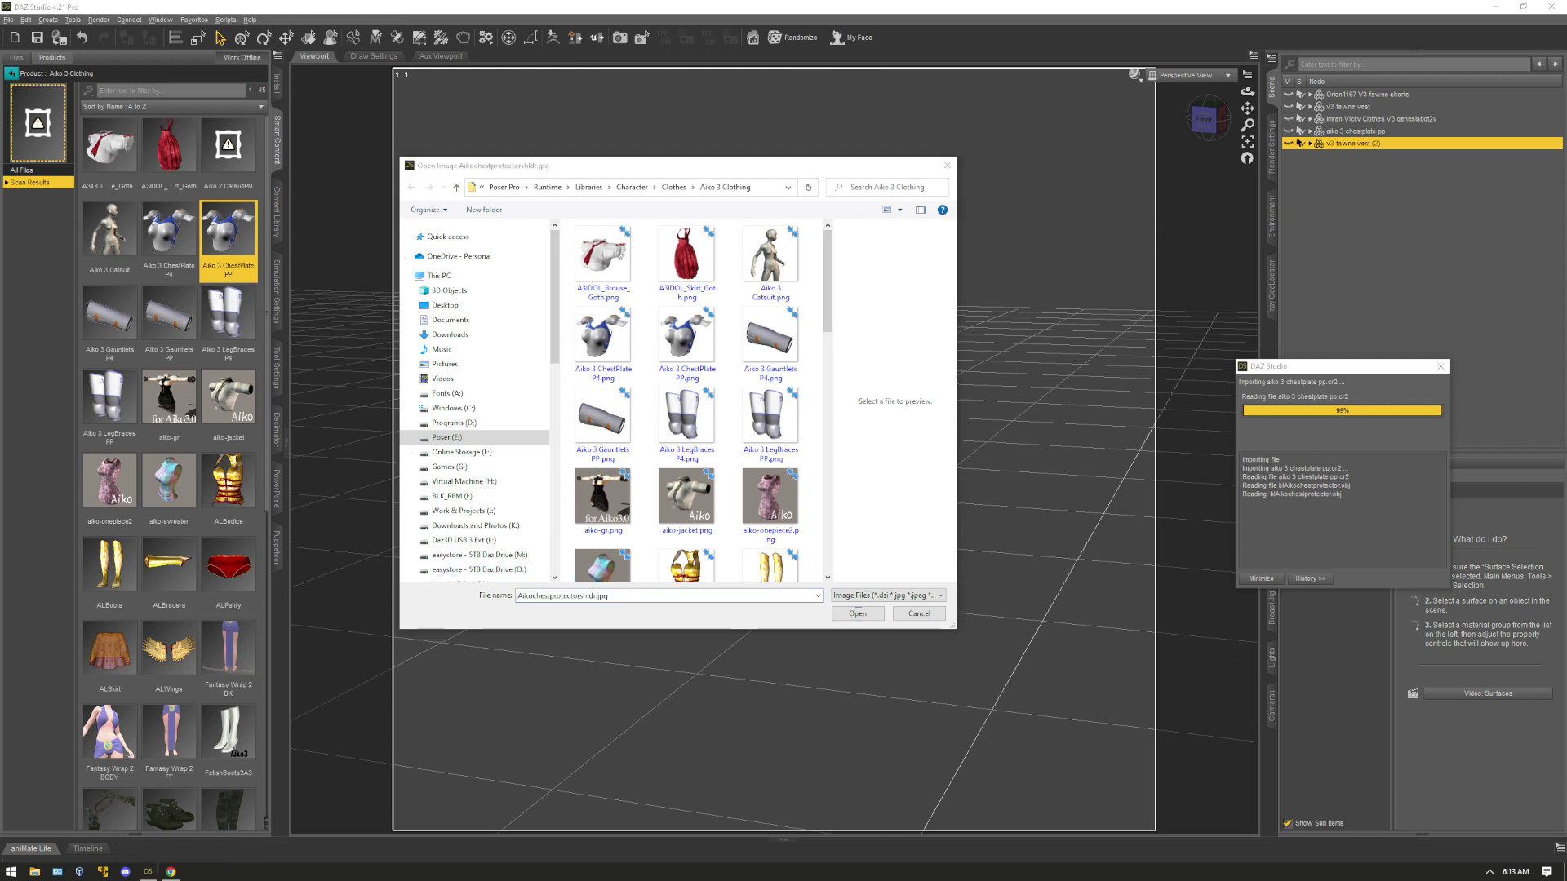
key("ctrl+alt+e")
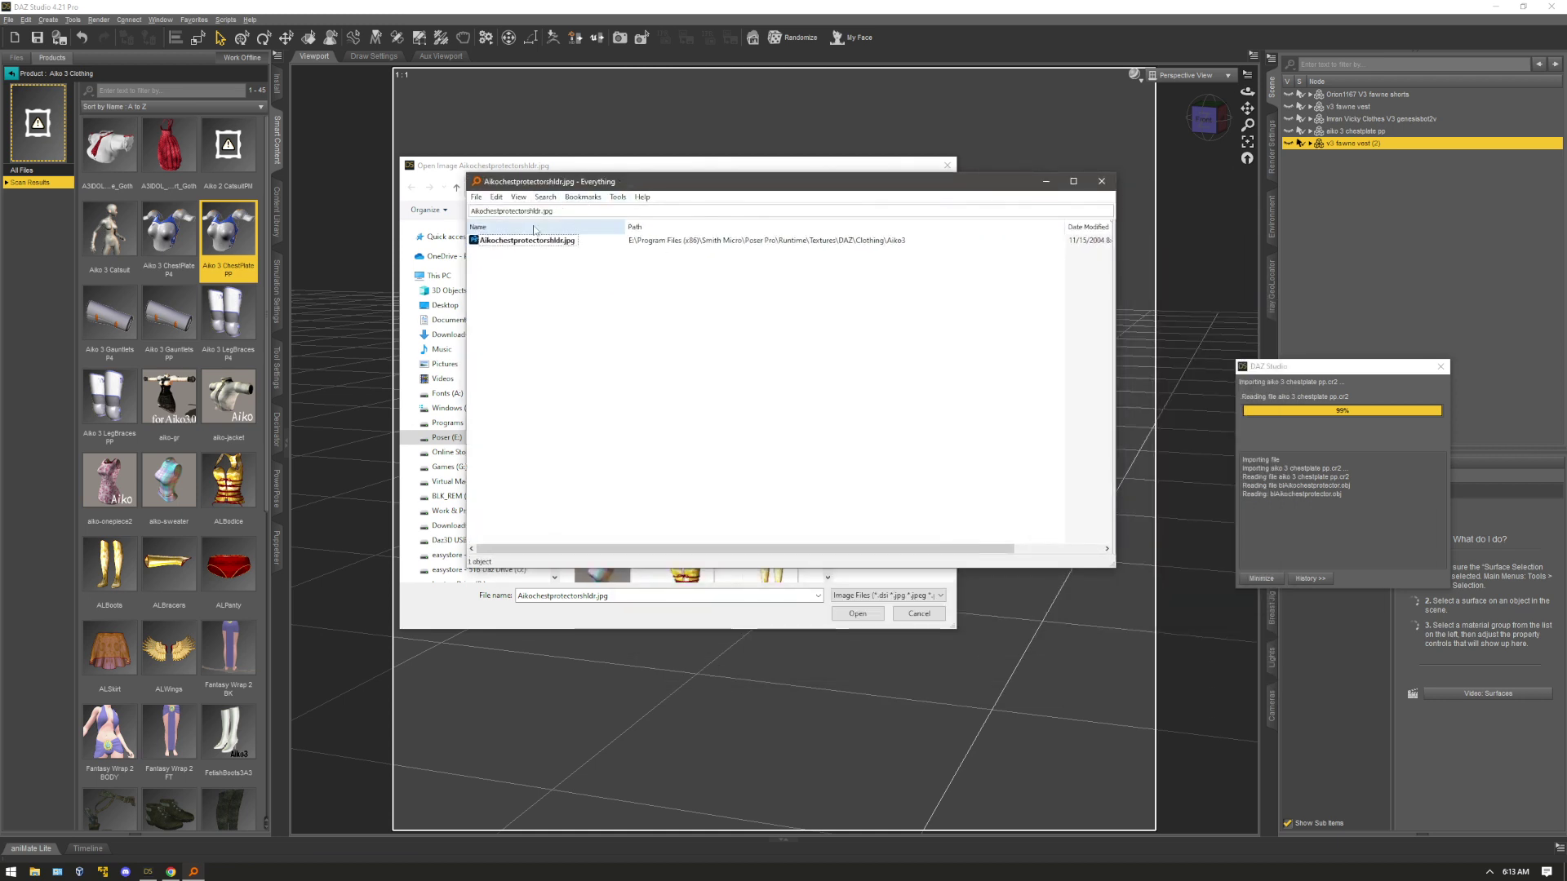
key("Tab")
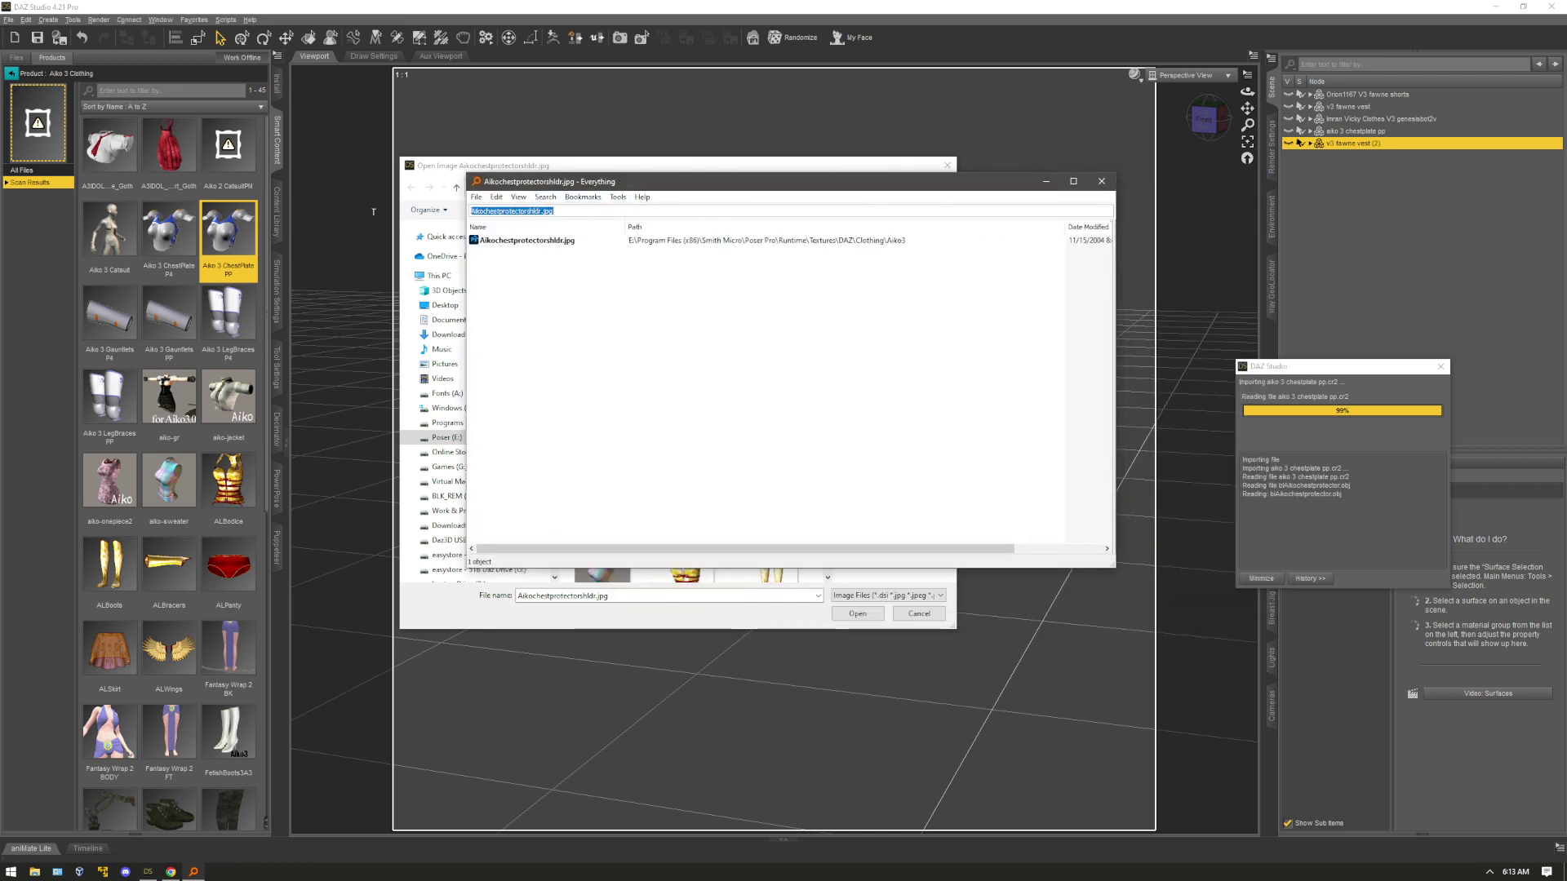
left_click(523, 240)
right_click(501, 246)
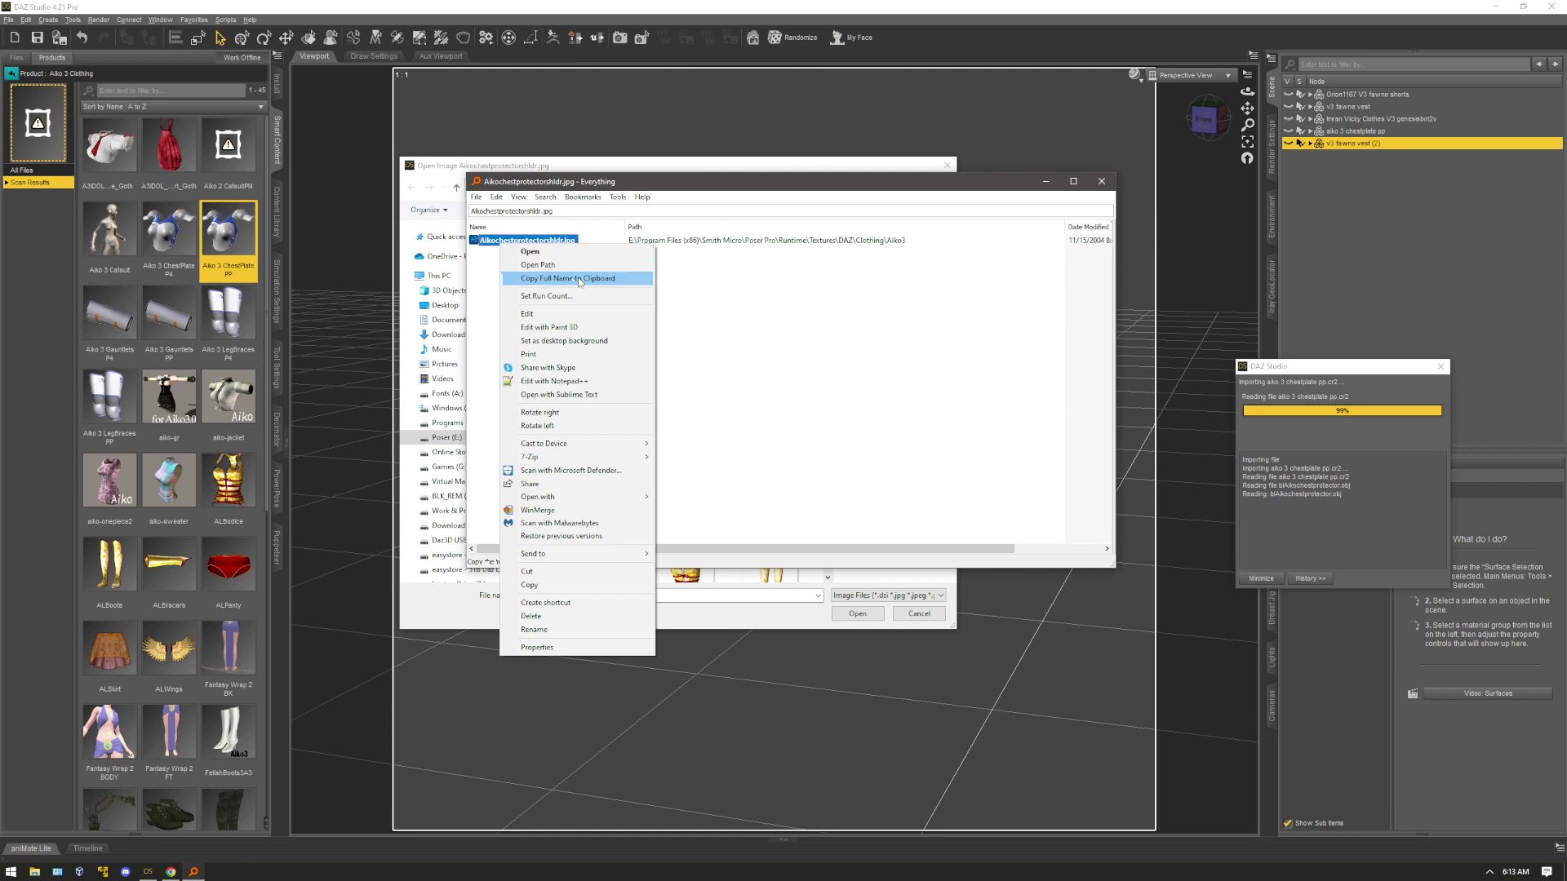
left_click(598, 279)
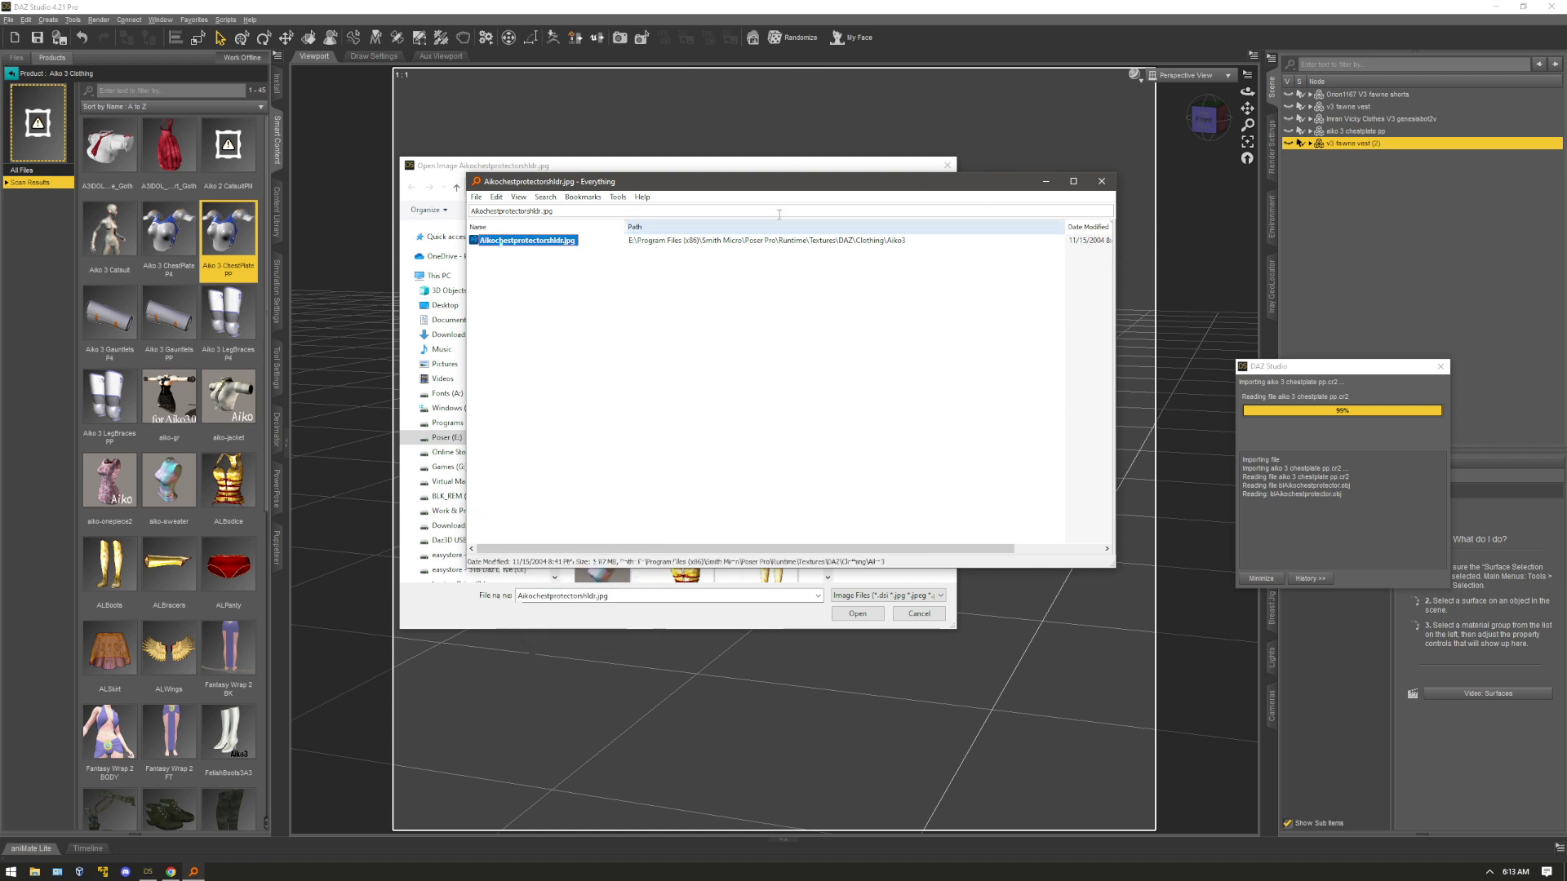
Open the copied Aikochestprotectorshldr.jpg path to finish loading the textured chestplate
key("Escape")
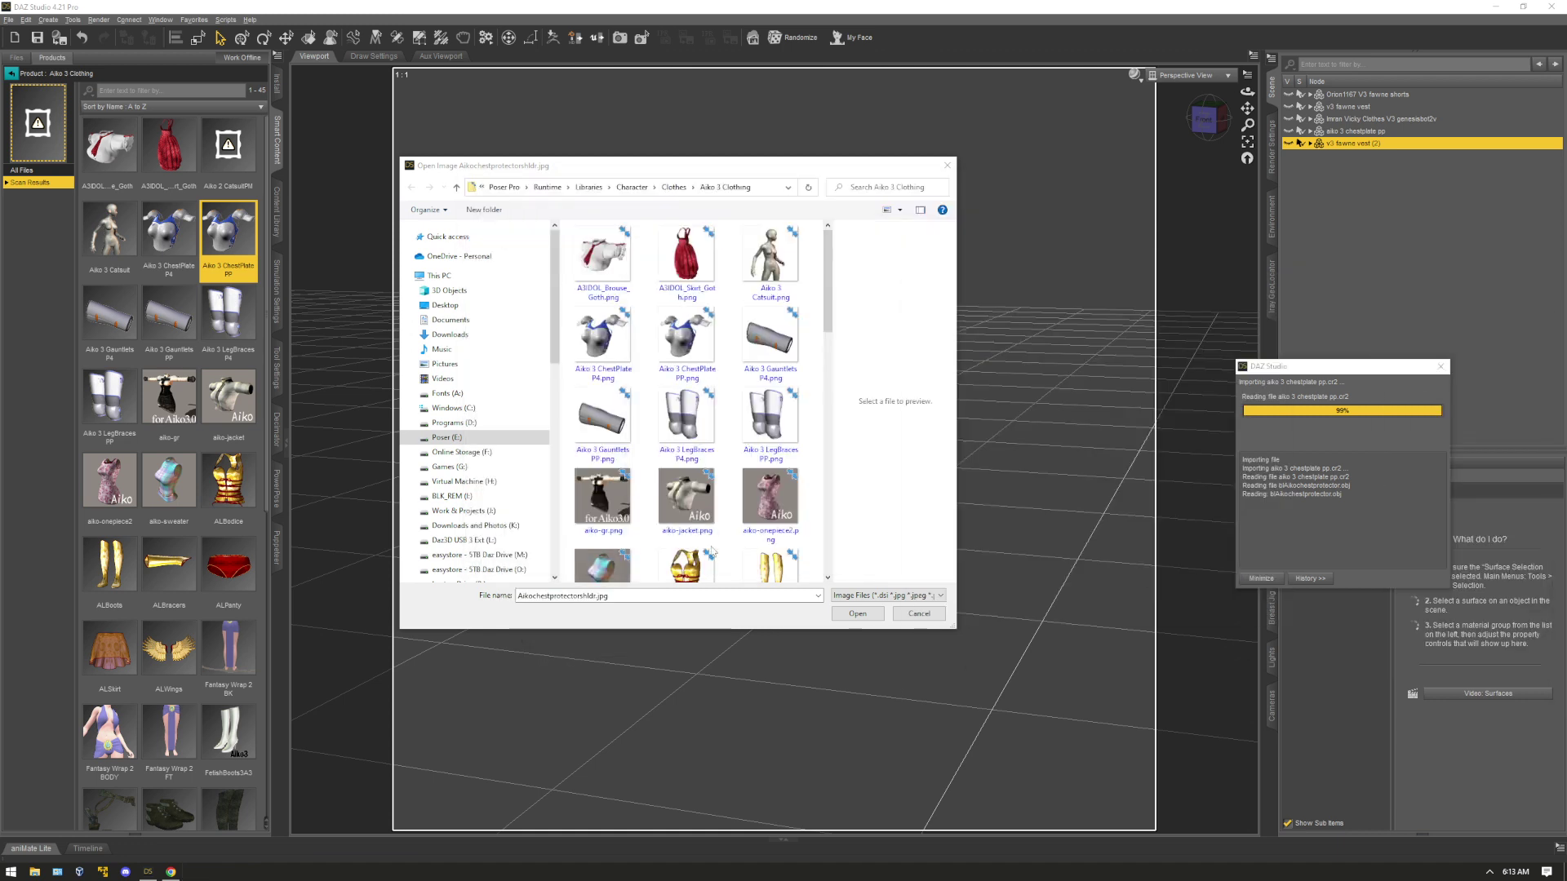
left_click(645, 613)
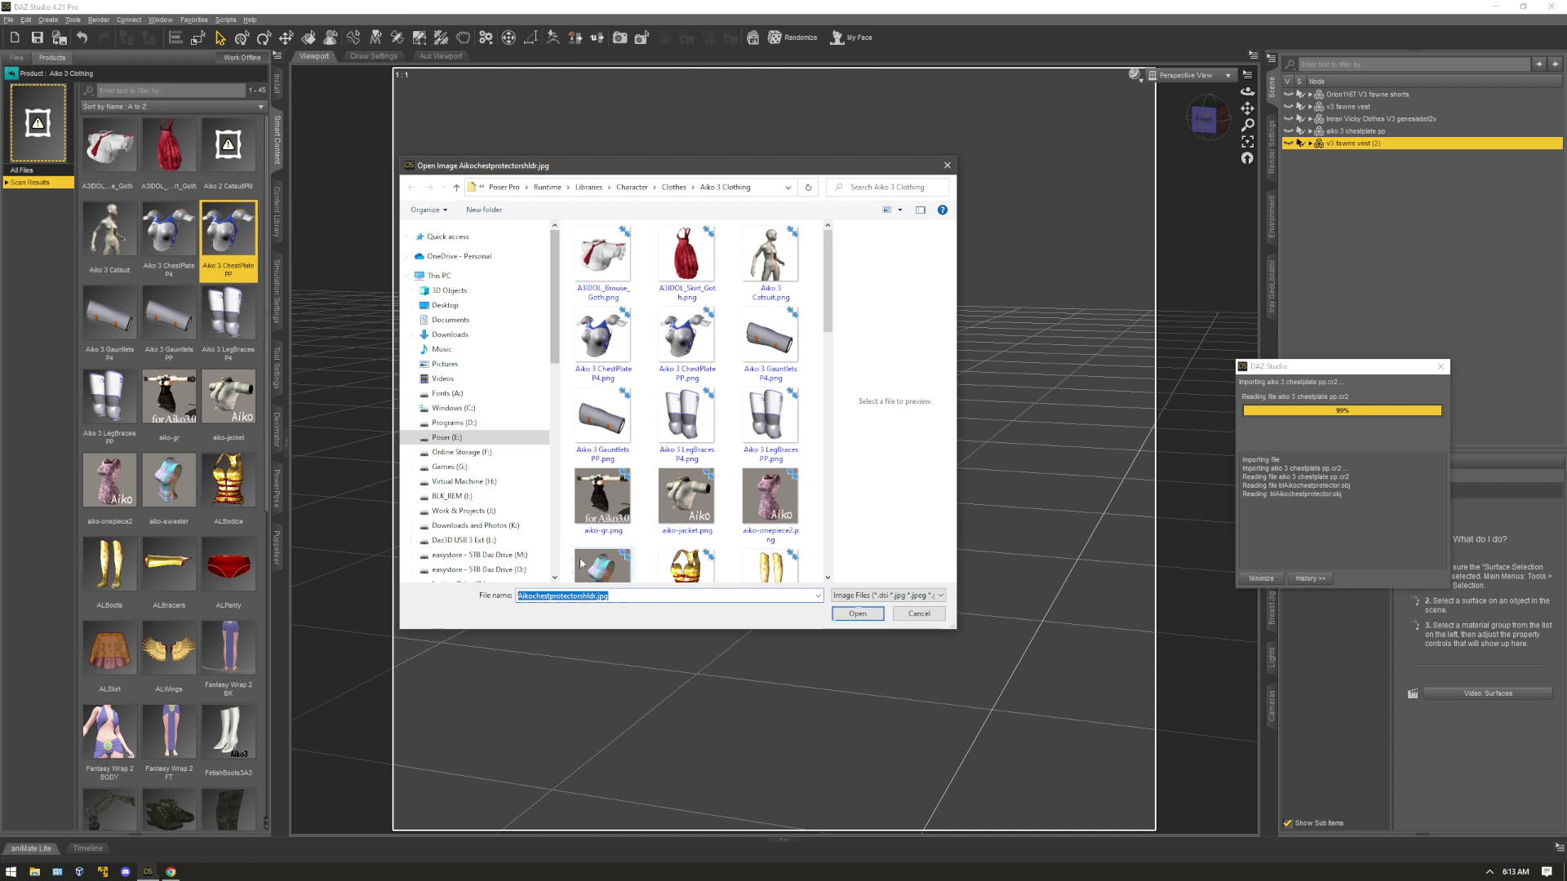
key("ctrl+v")
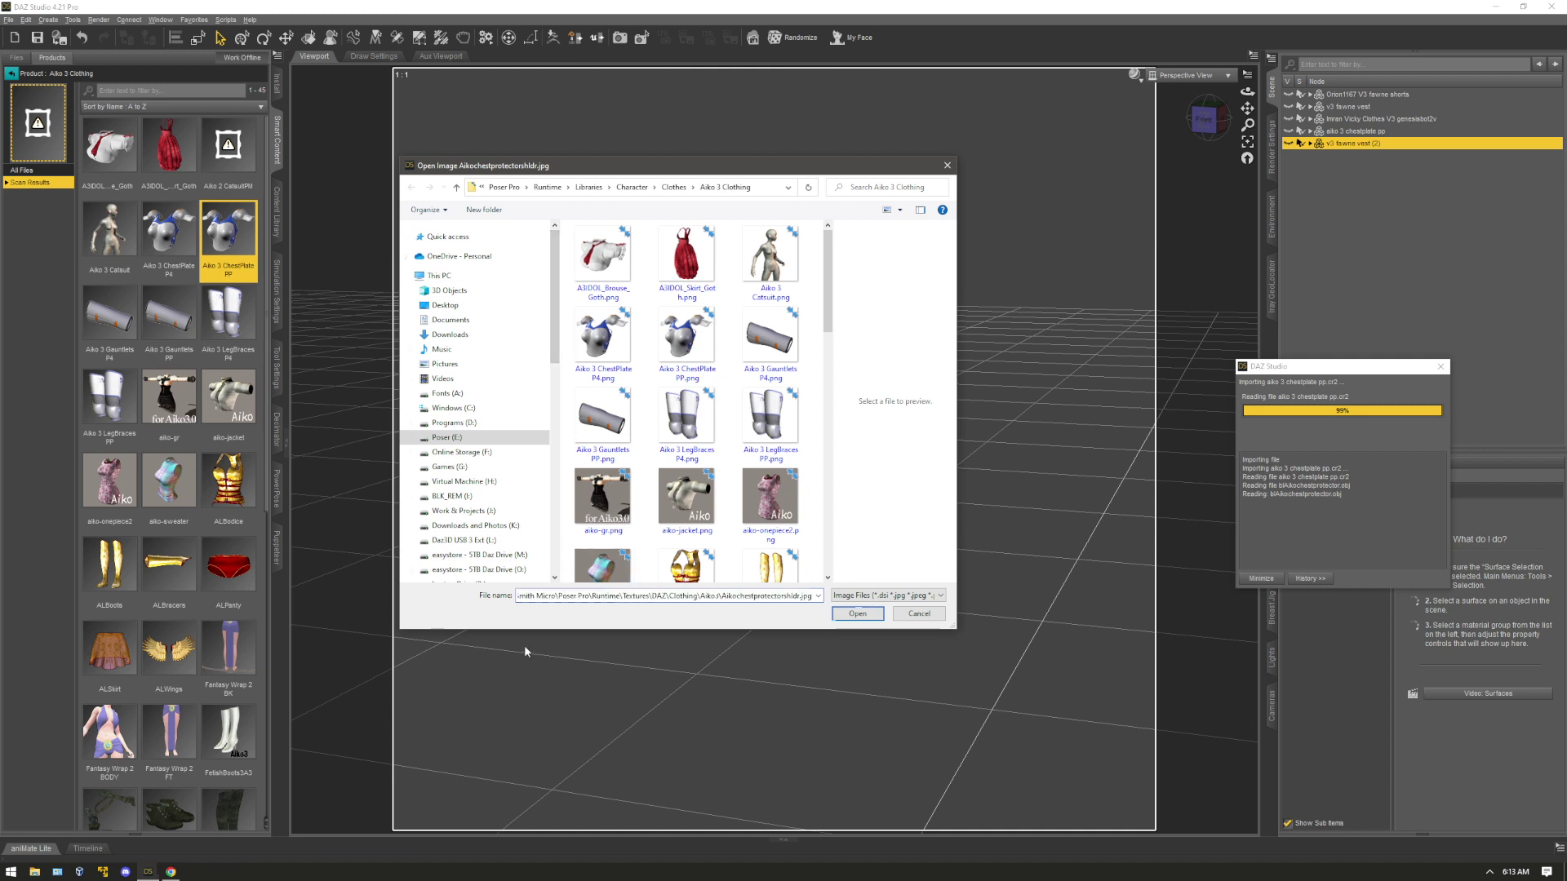
key("Return")
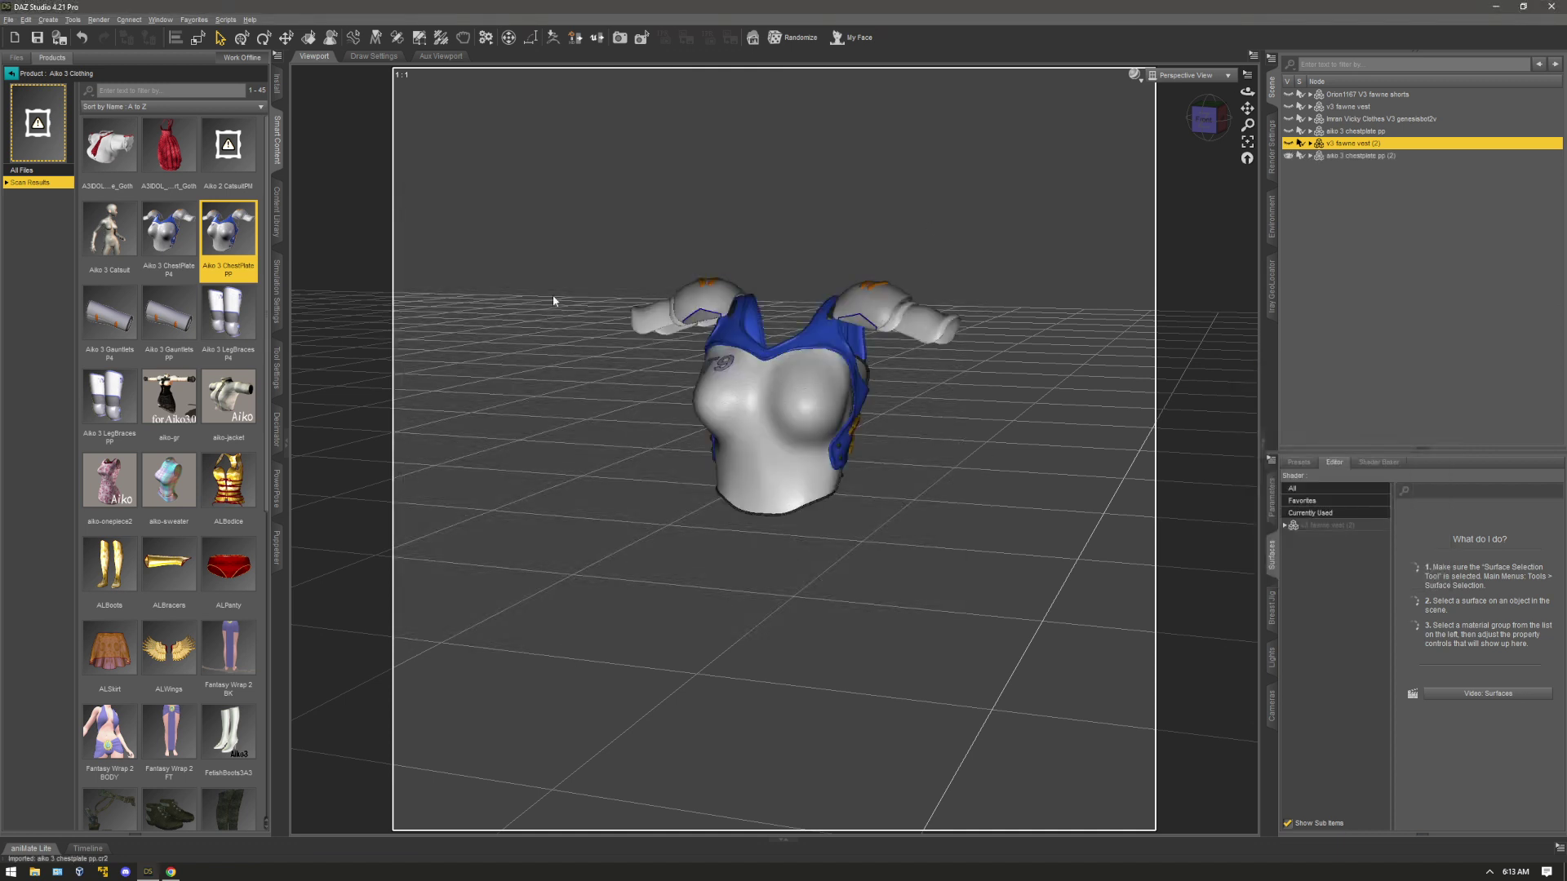
left_click_drag(1130, 133, 1162, 129, "alt")
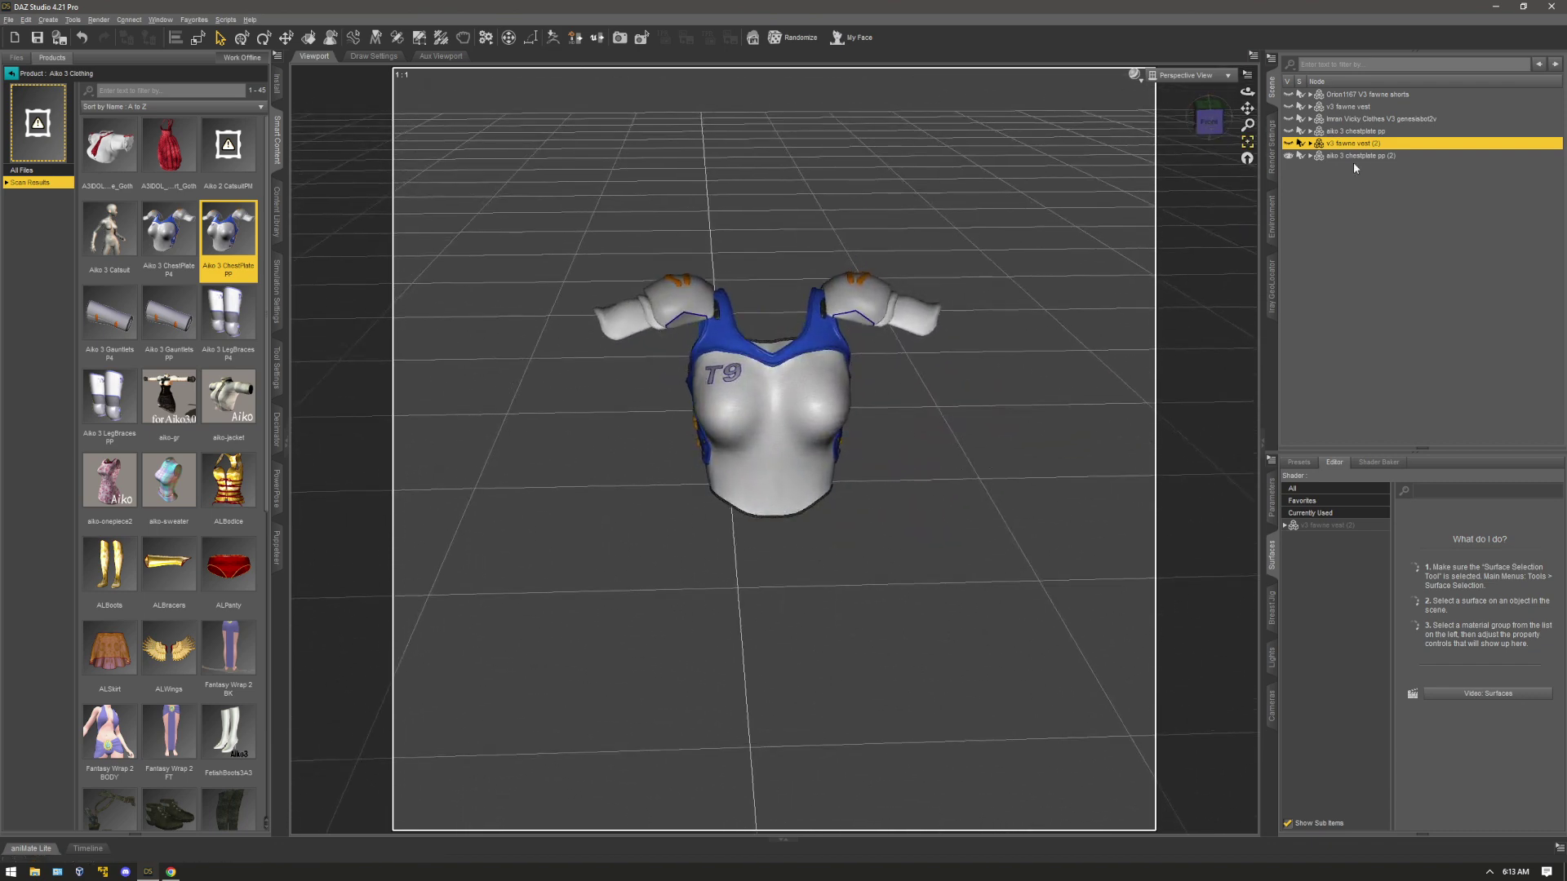
Hide the chestplate and select the Imran Vicky Clothes item in the scene
left_click(1289, 155)
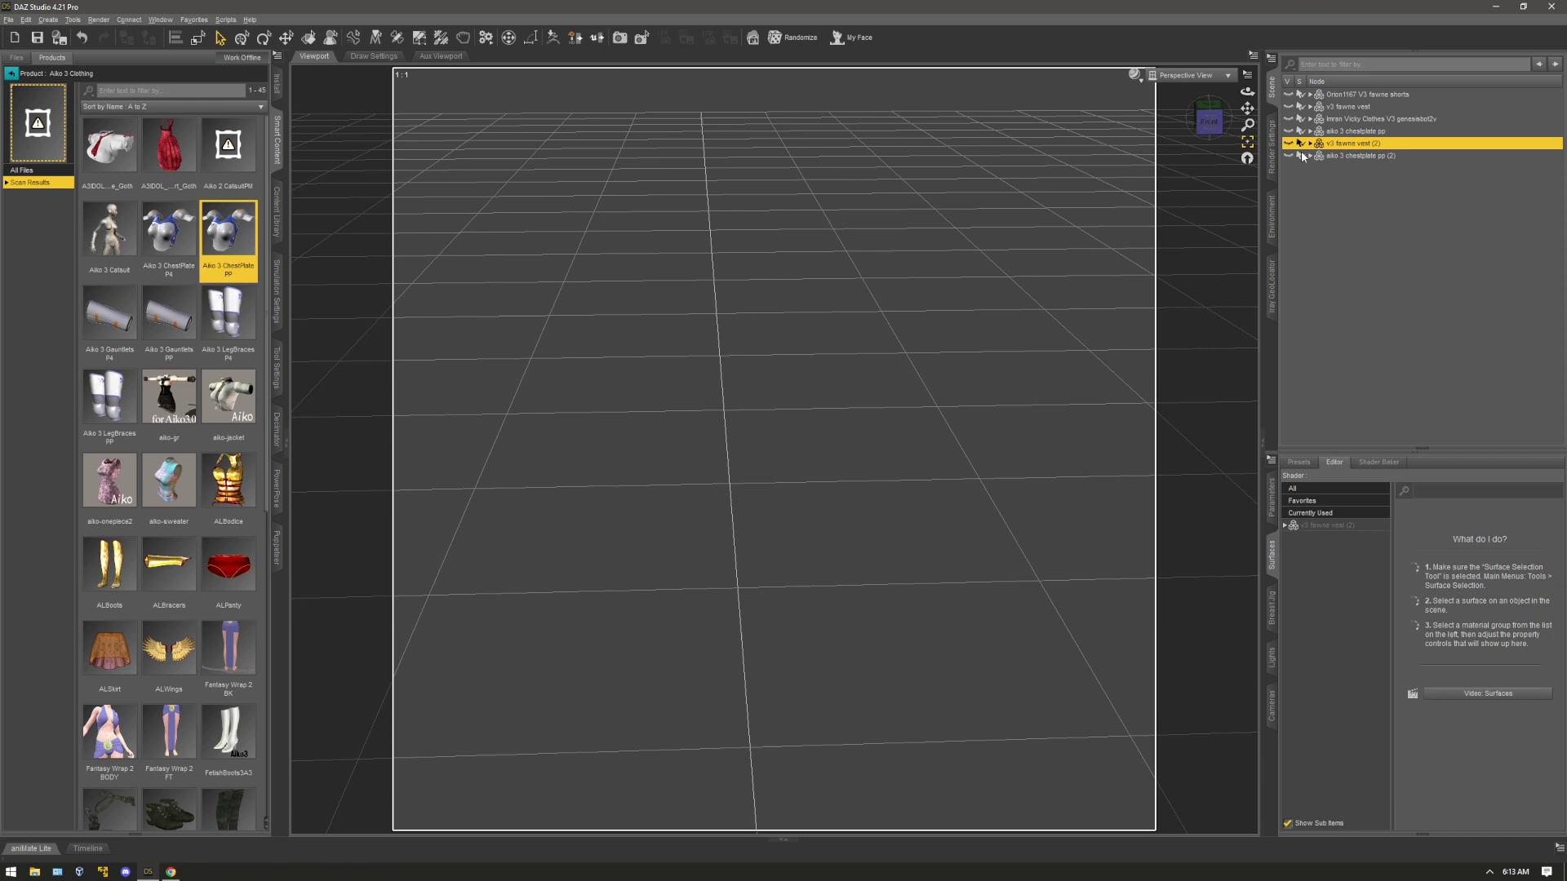
left_click(1358, 120)
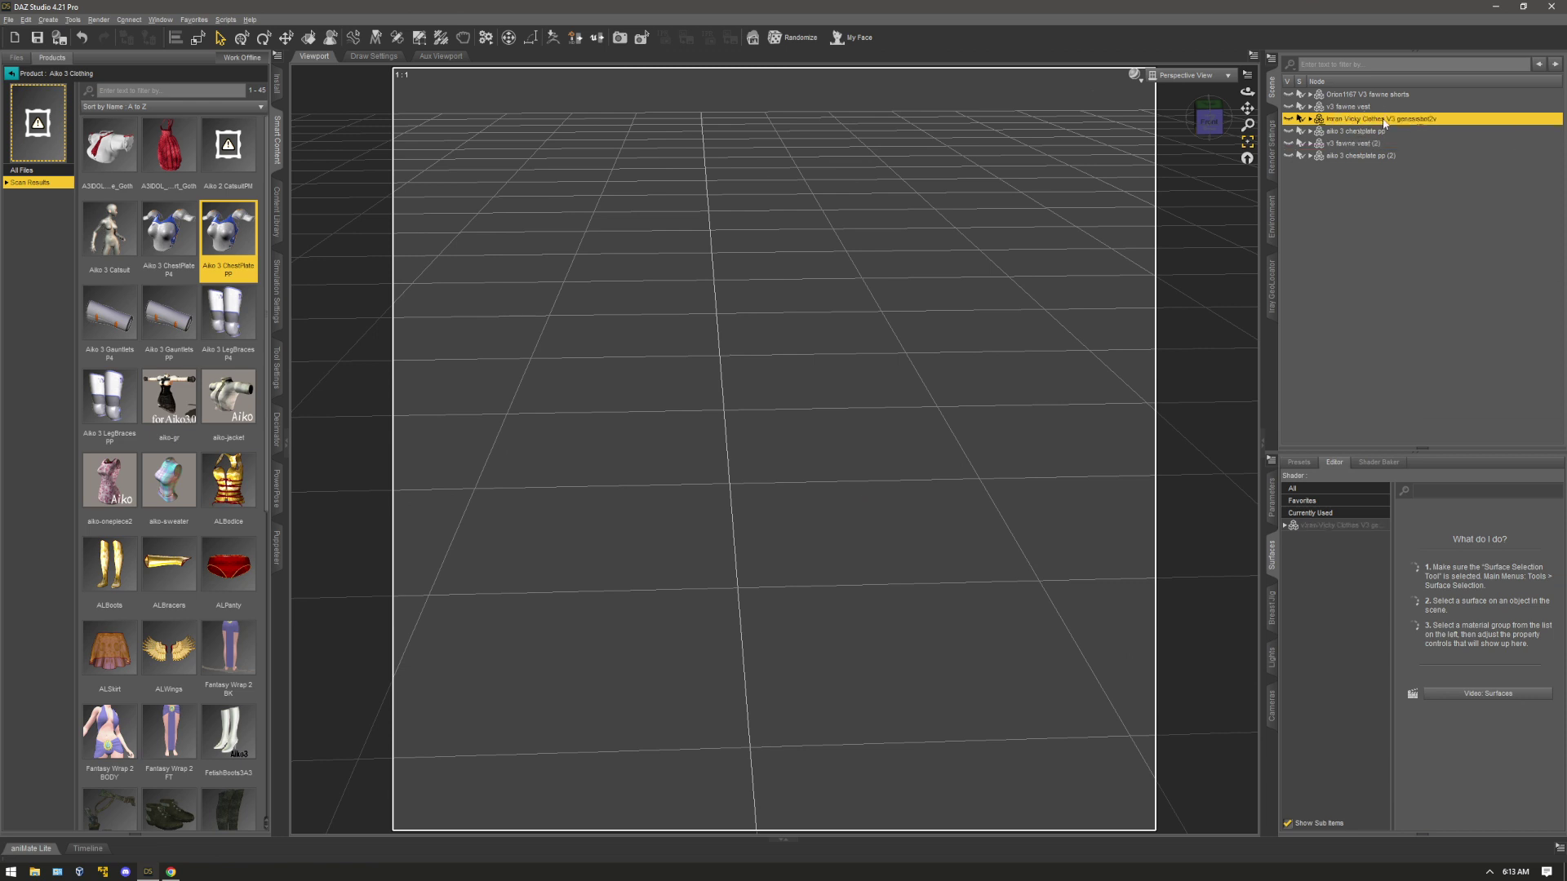
left_click(1383, 119)
left_click_drag(1386, 119, 1440, 119)
Filter Products for Imran Vicky Clothes, open V3, and select the GenesisBot1V skirt
left_click(11, 76)
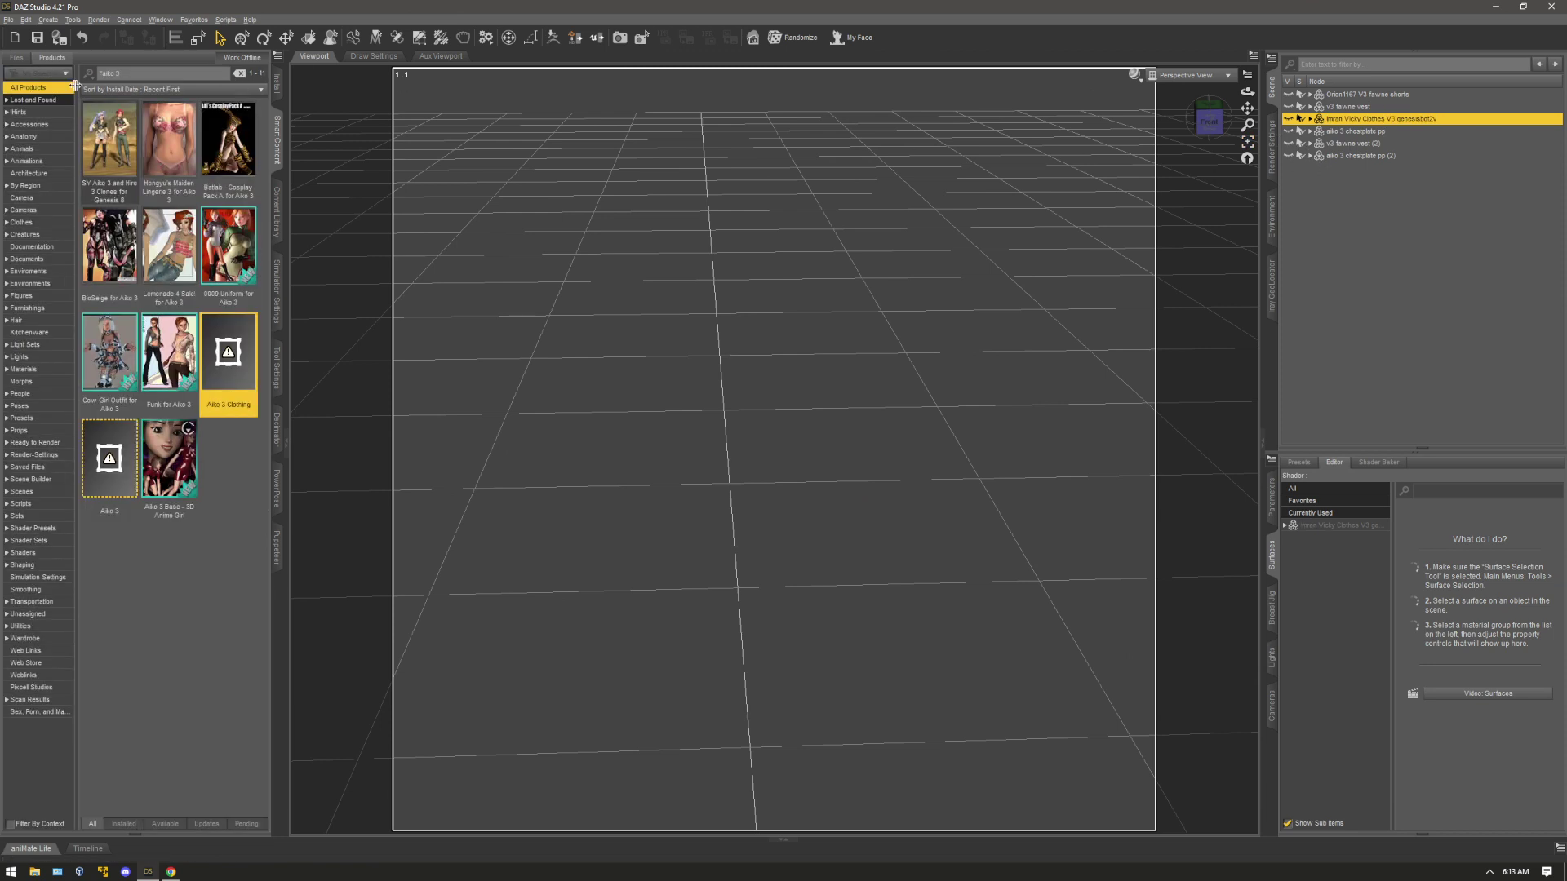
type("Imran Vicky Clothes")
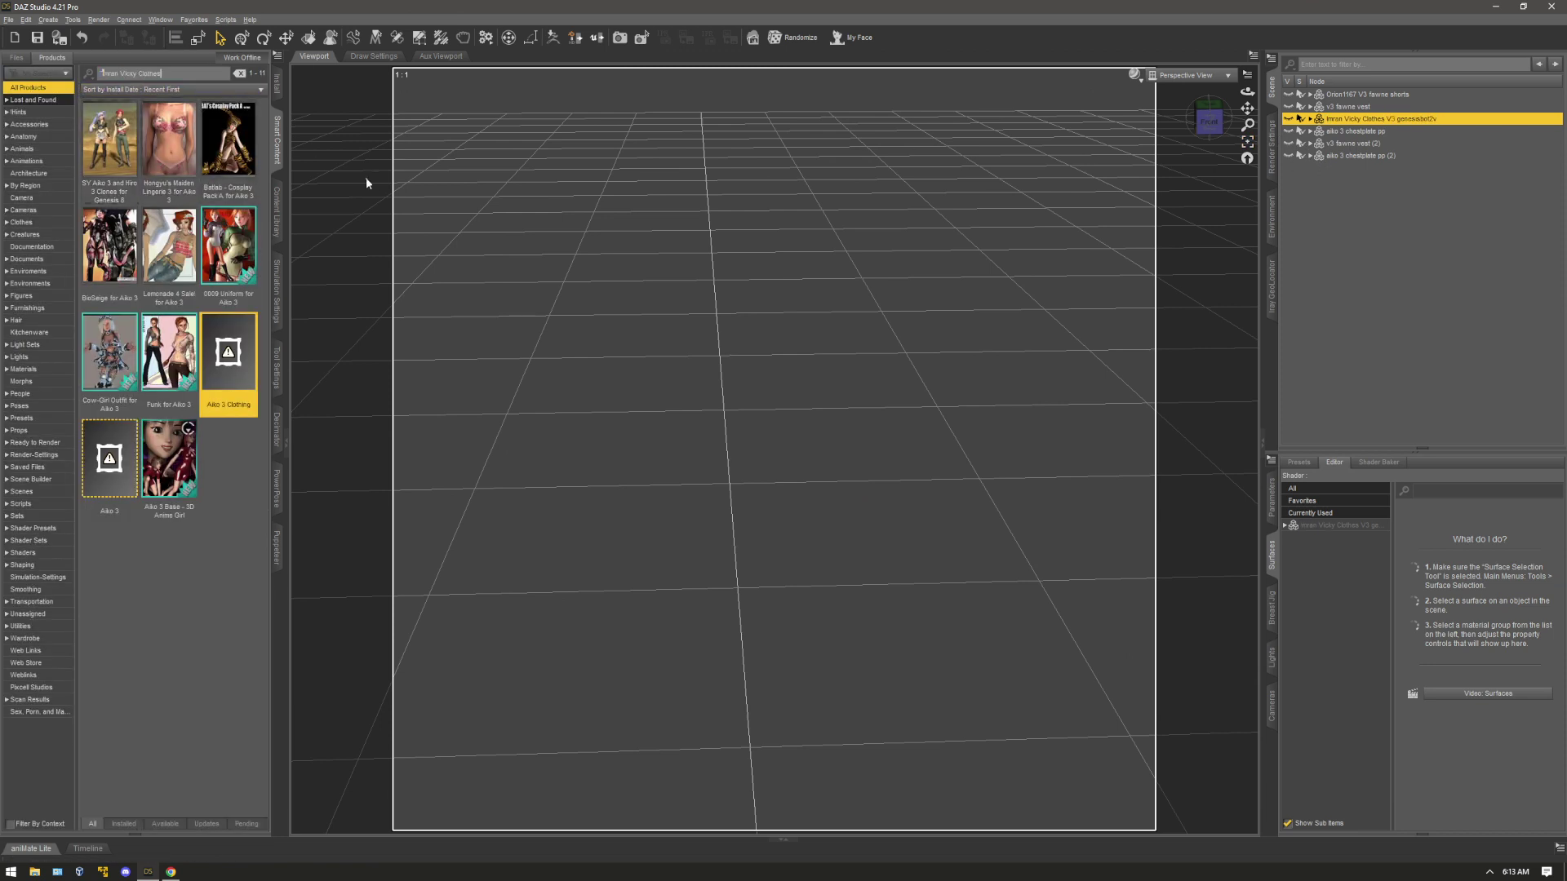
double_click(100, 161)
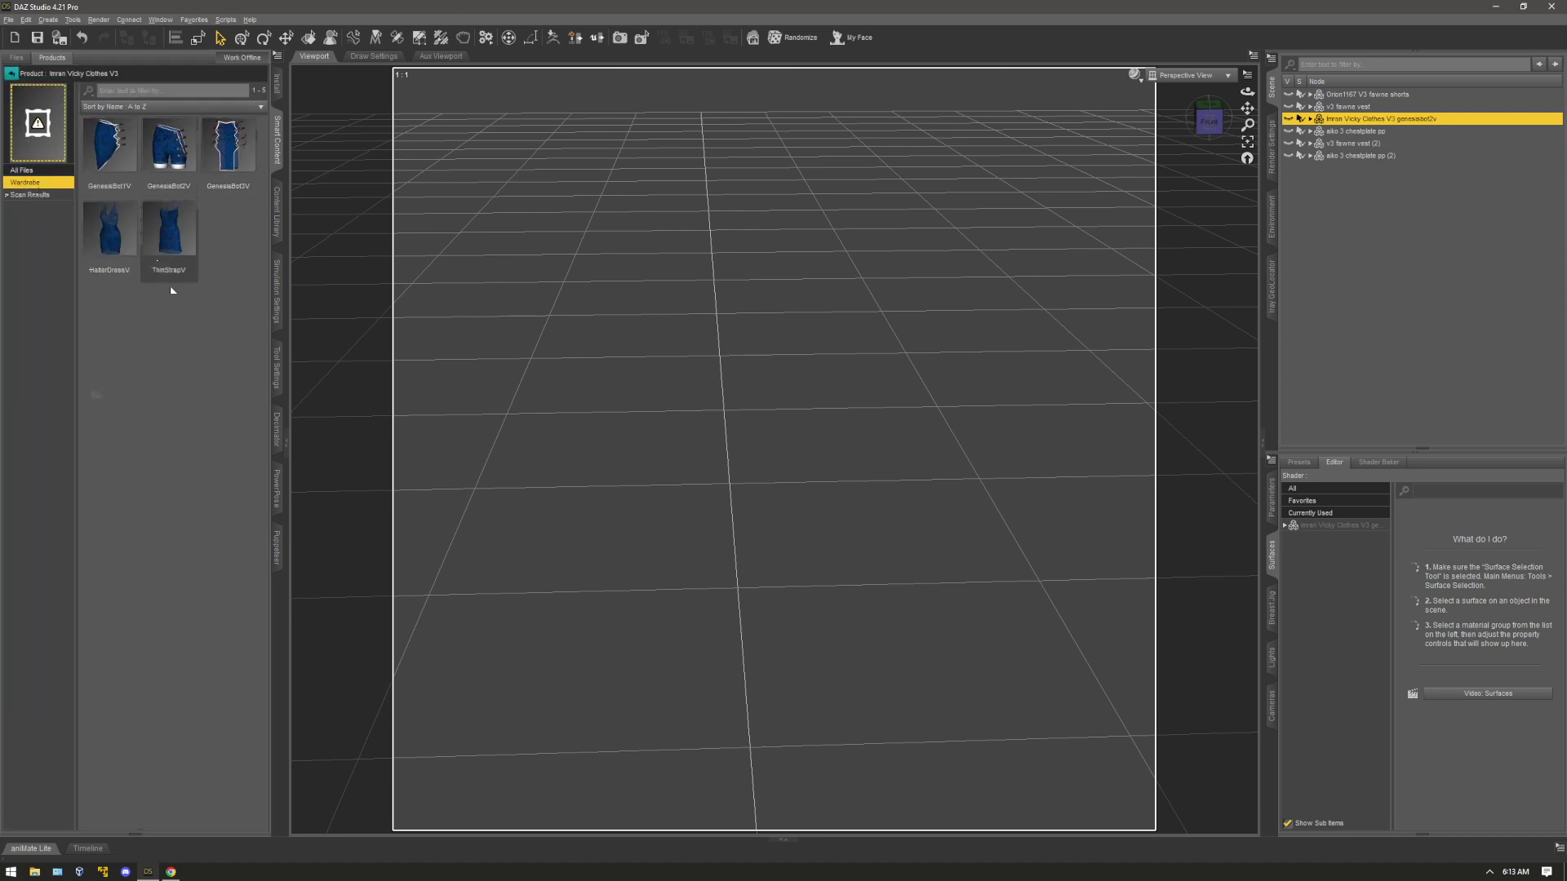
left_click(117, 157)
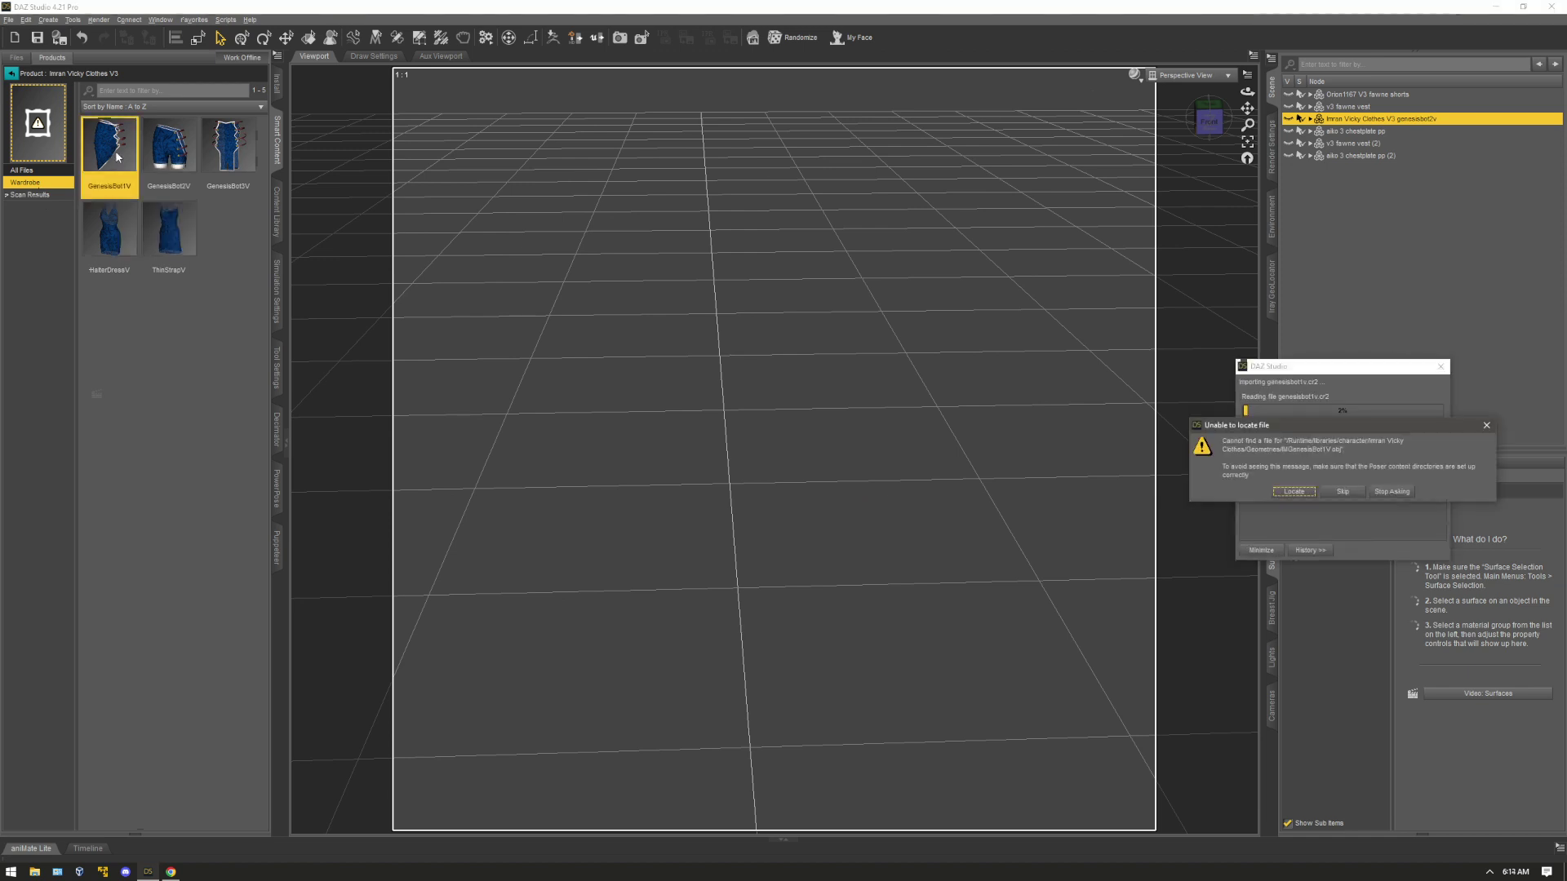
Centre the missing-geometry warning, choose Locate, and re-search IMGenesisBot1V.obj in Everything
left_click_drag(1340, 429, 724, 208)
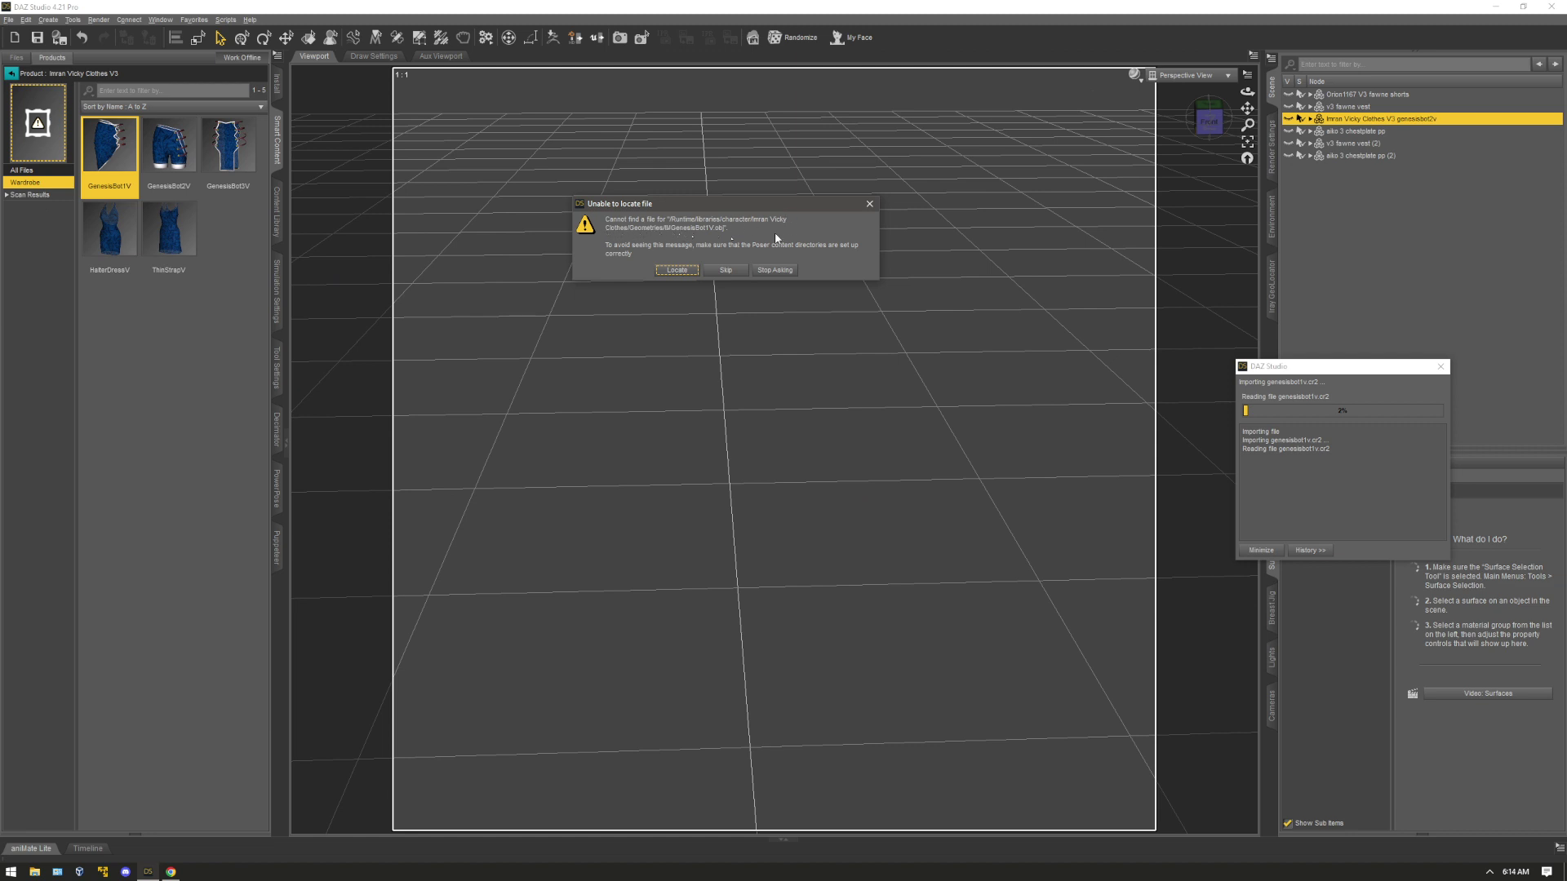
left_click(678, 271)
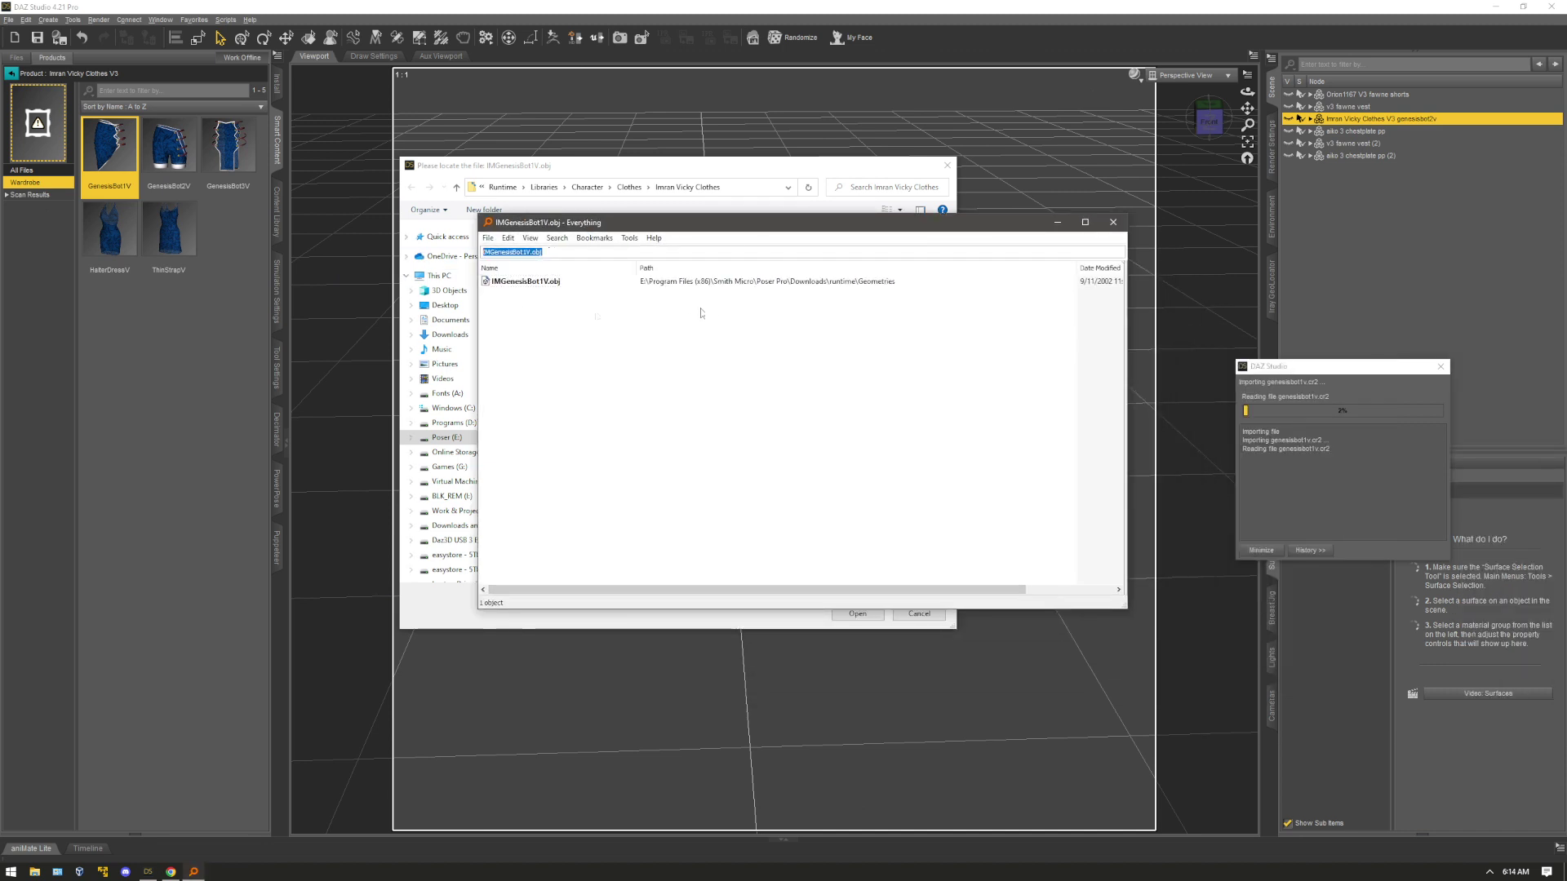
left_click(545, 283)
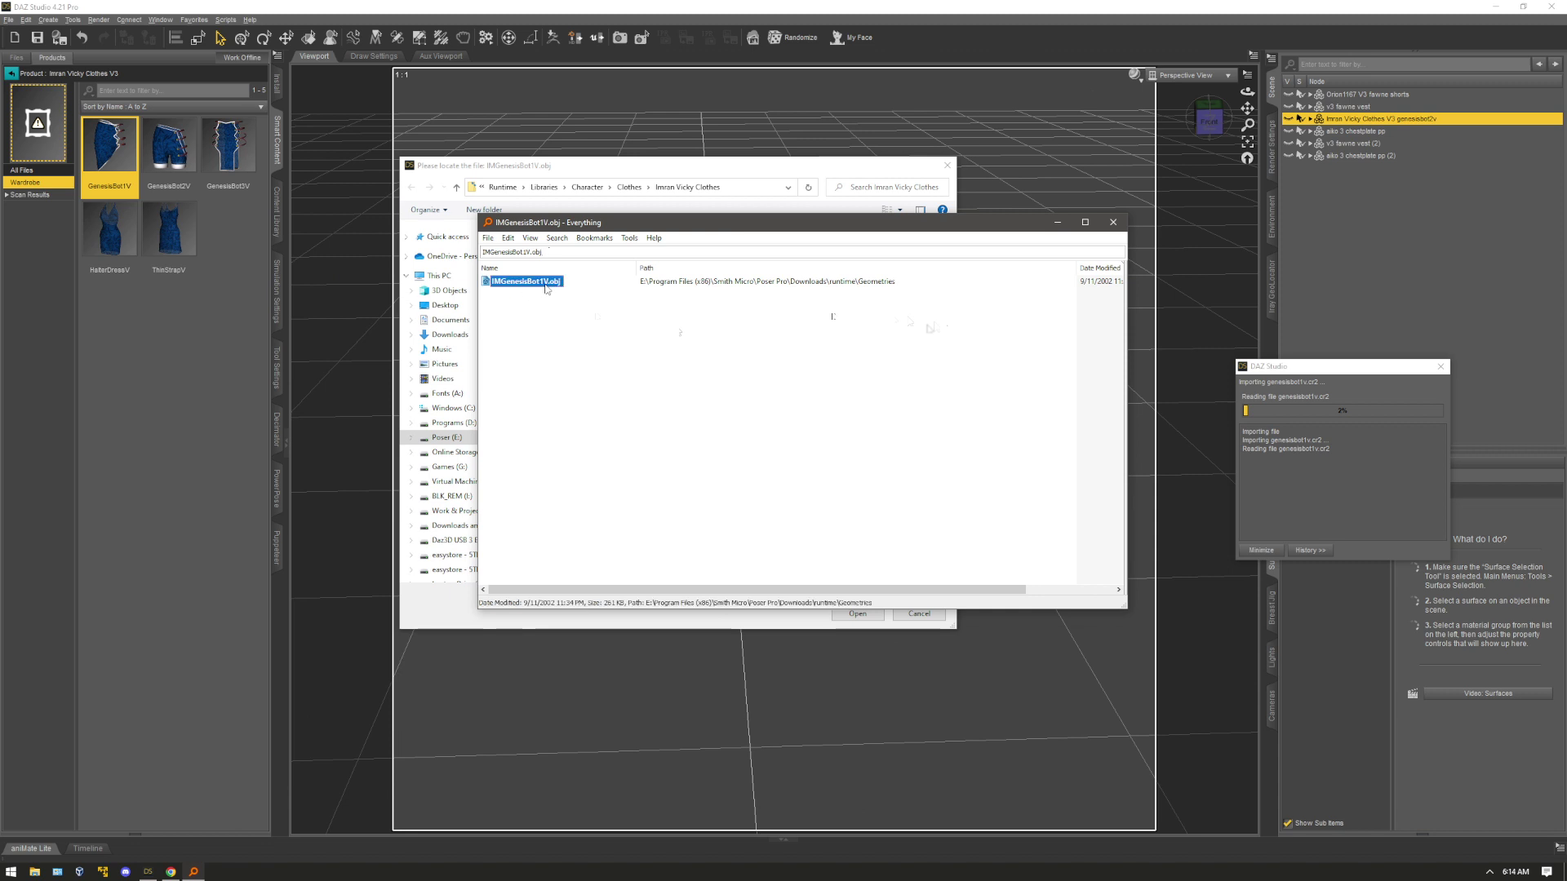
triple_click(552, 254)
key("ctrl+c")
key("BackSpace")
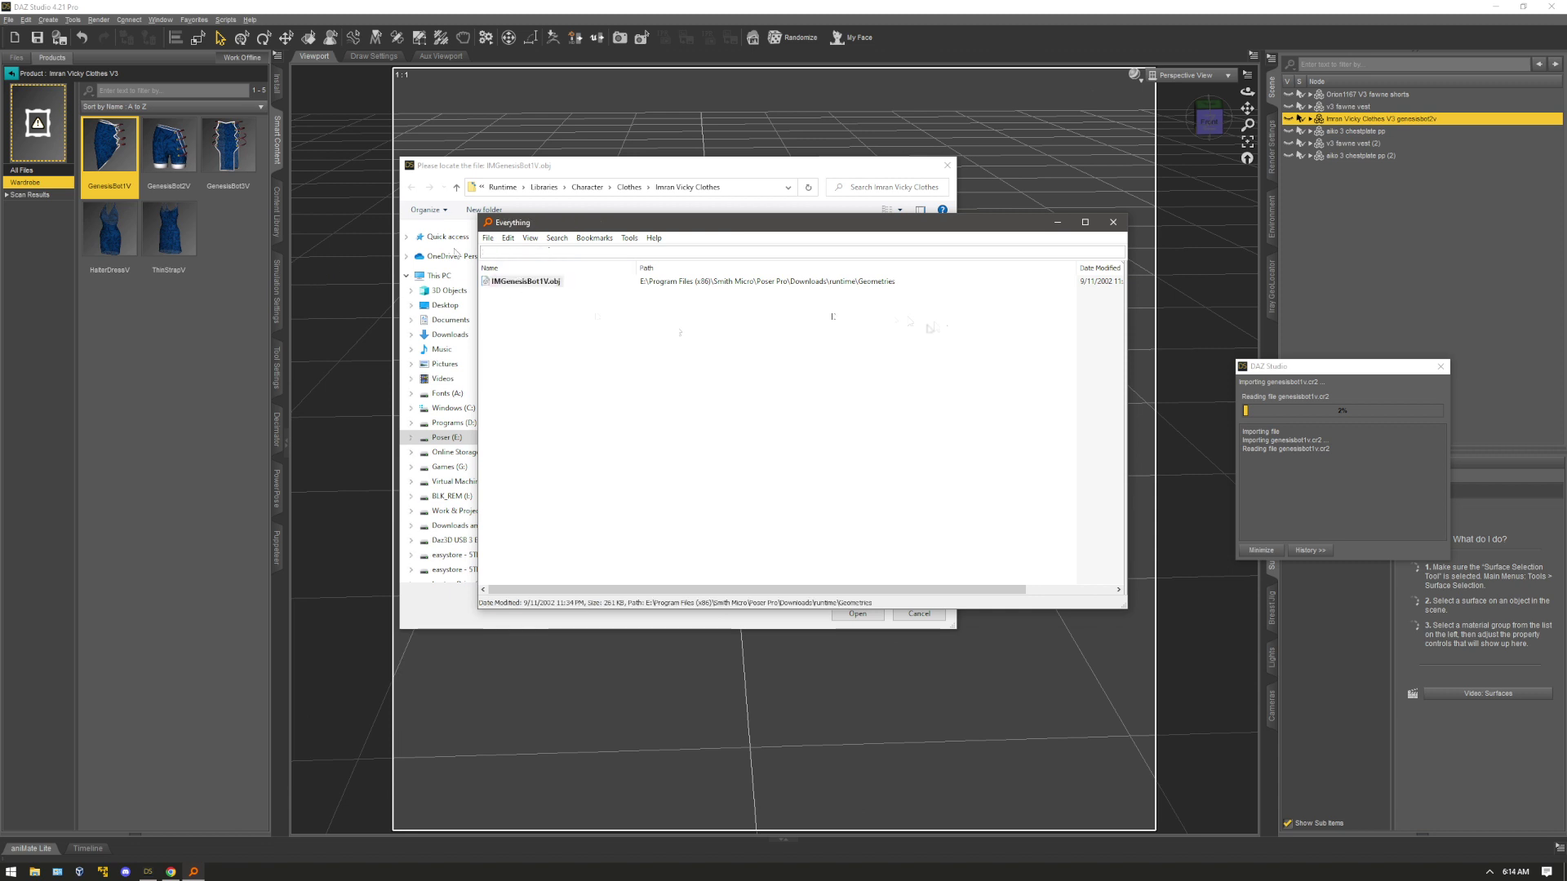
key("ctrl+v")
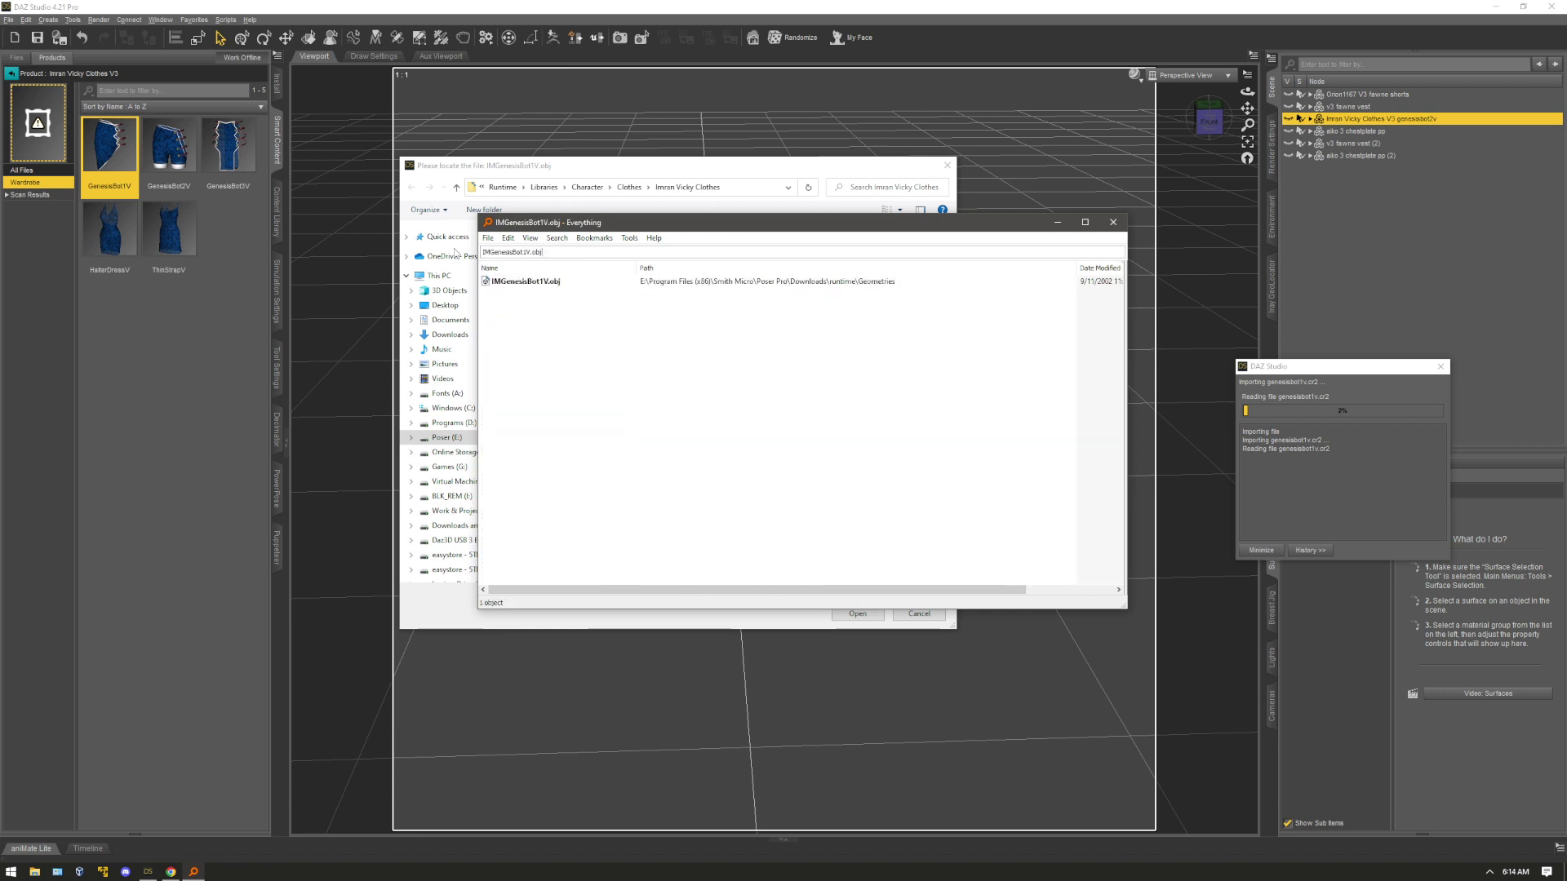
Copy IMGenesisBot1V.obj's full path and open it from the File name box
left_click(530, 283)
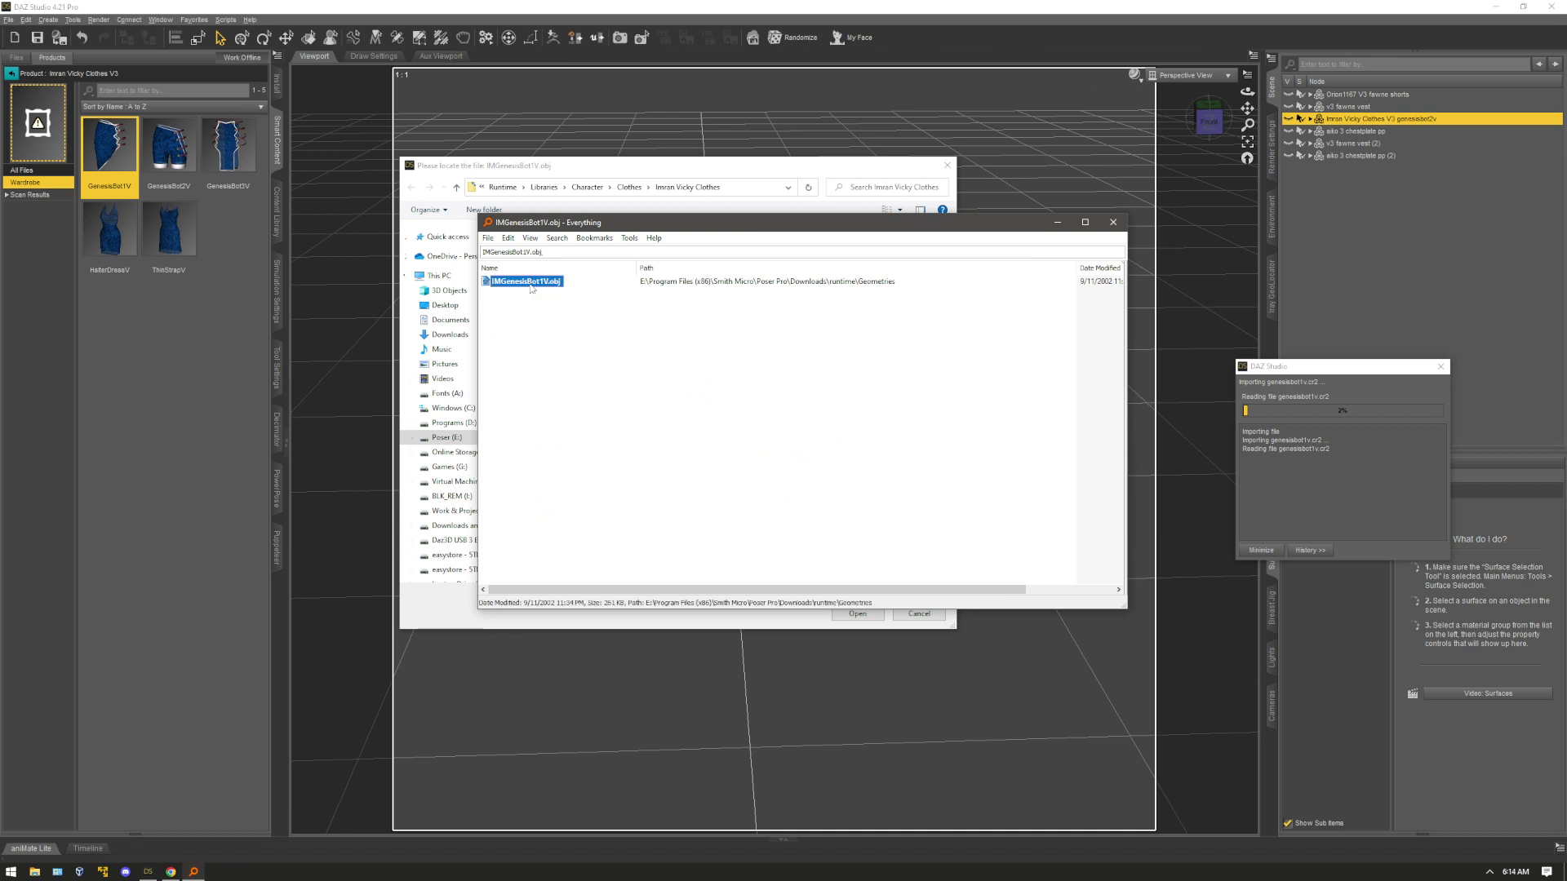
right_click(530, 286)
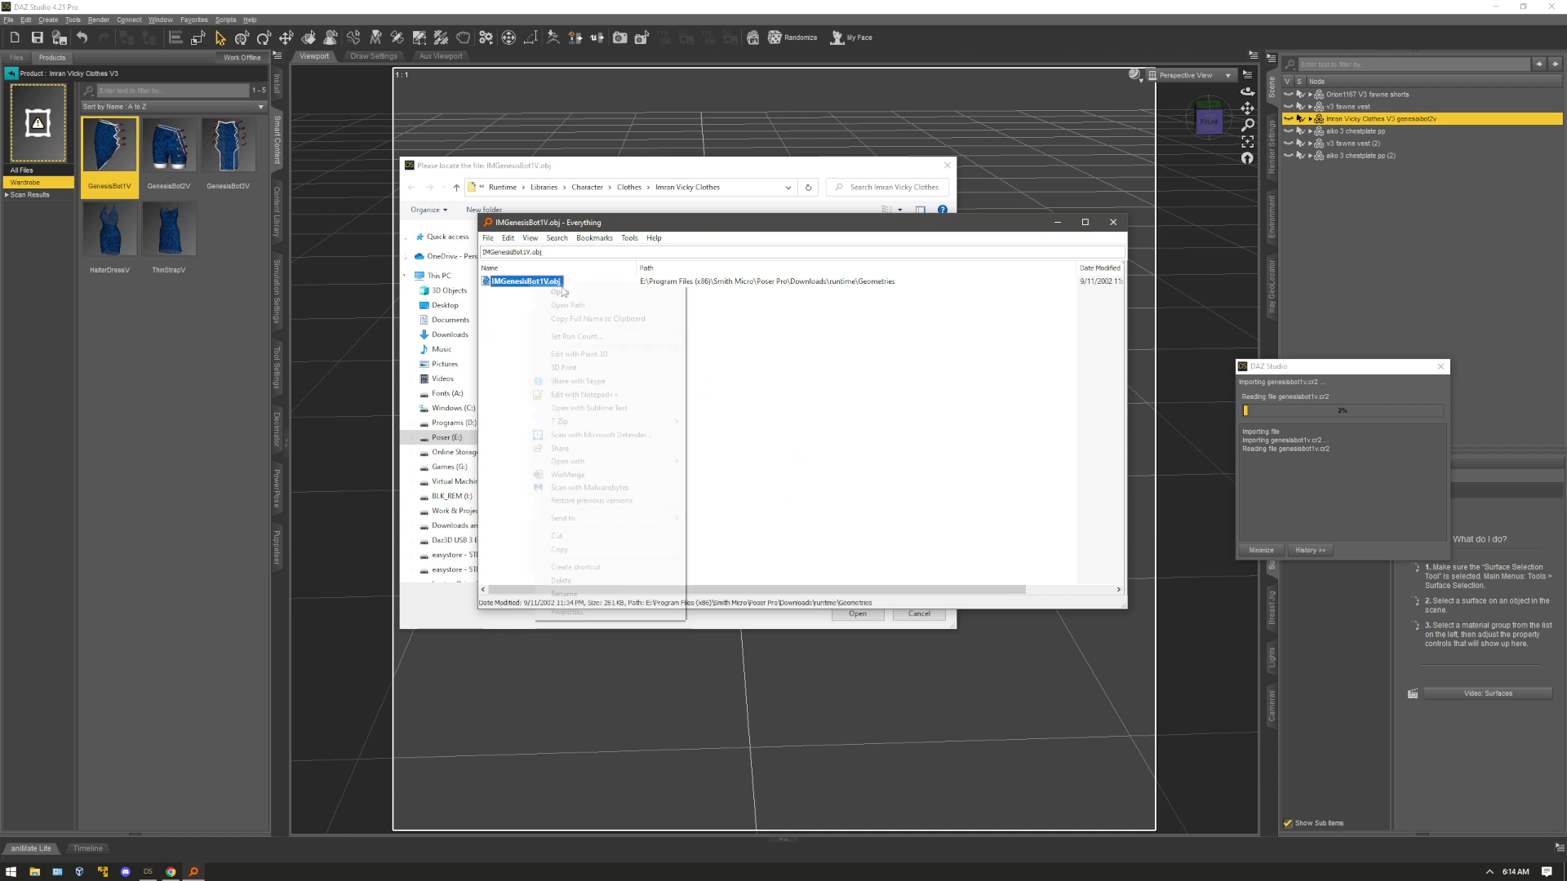
left_click(596, 319)
key("Escape")
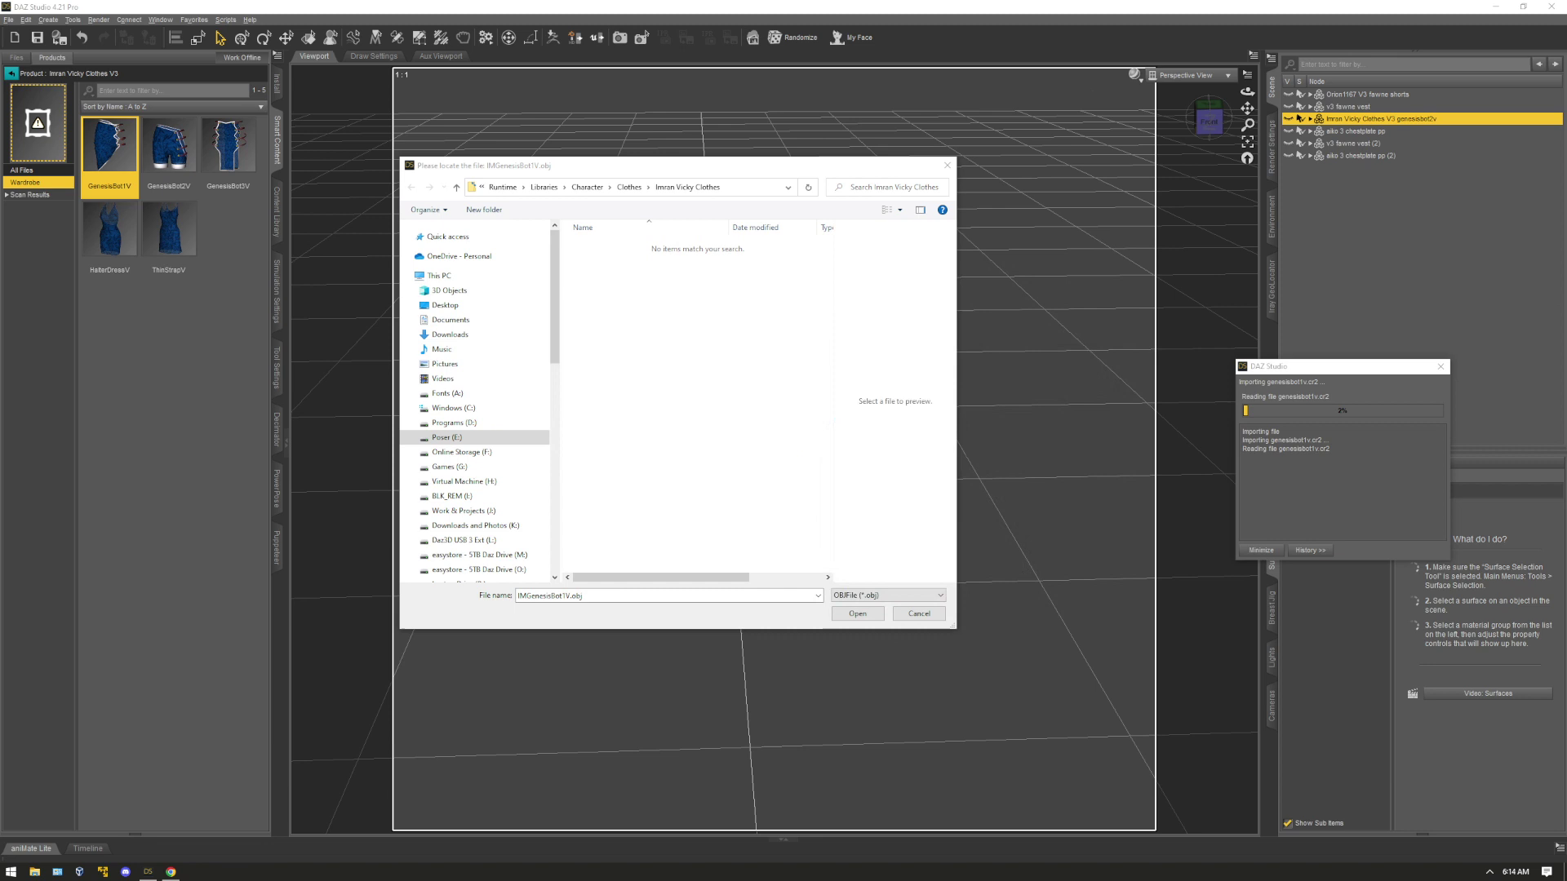
left_click(439, 589)
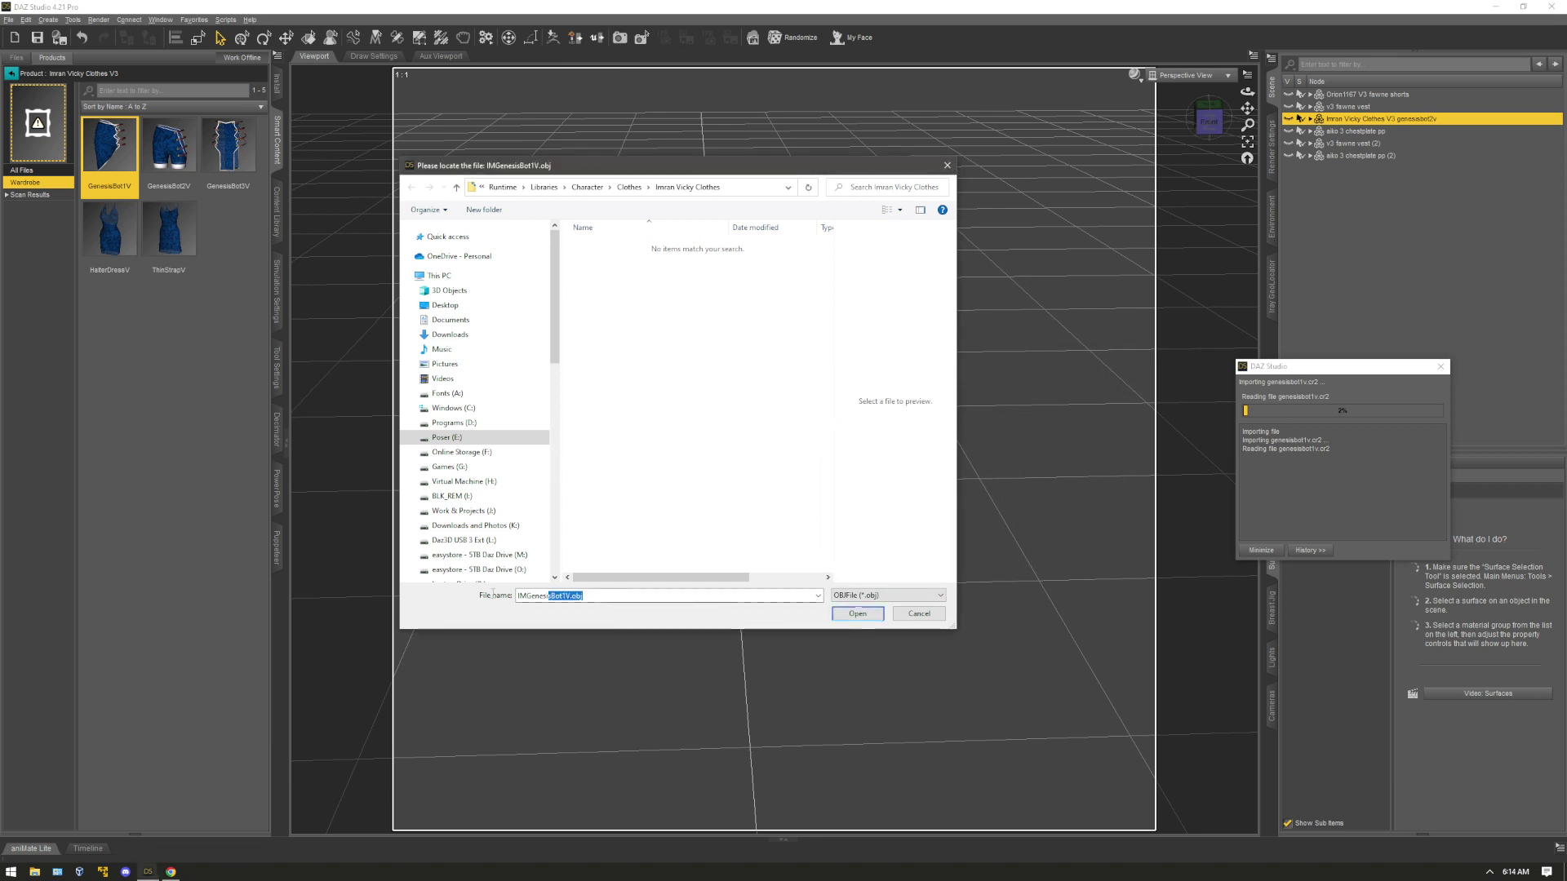
key("ctrl+v")
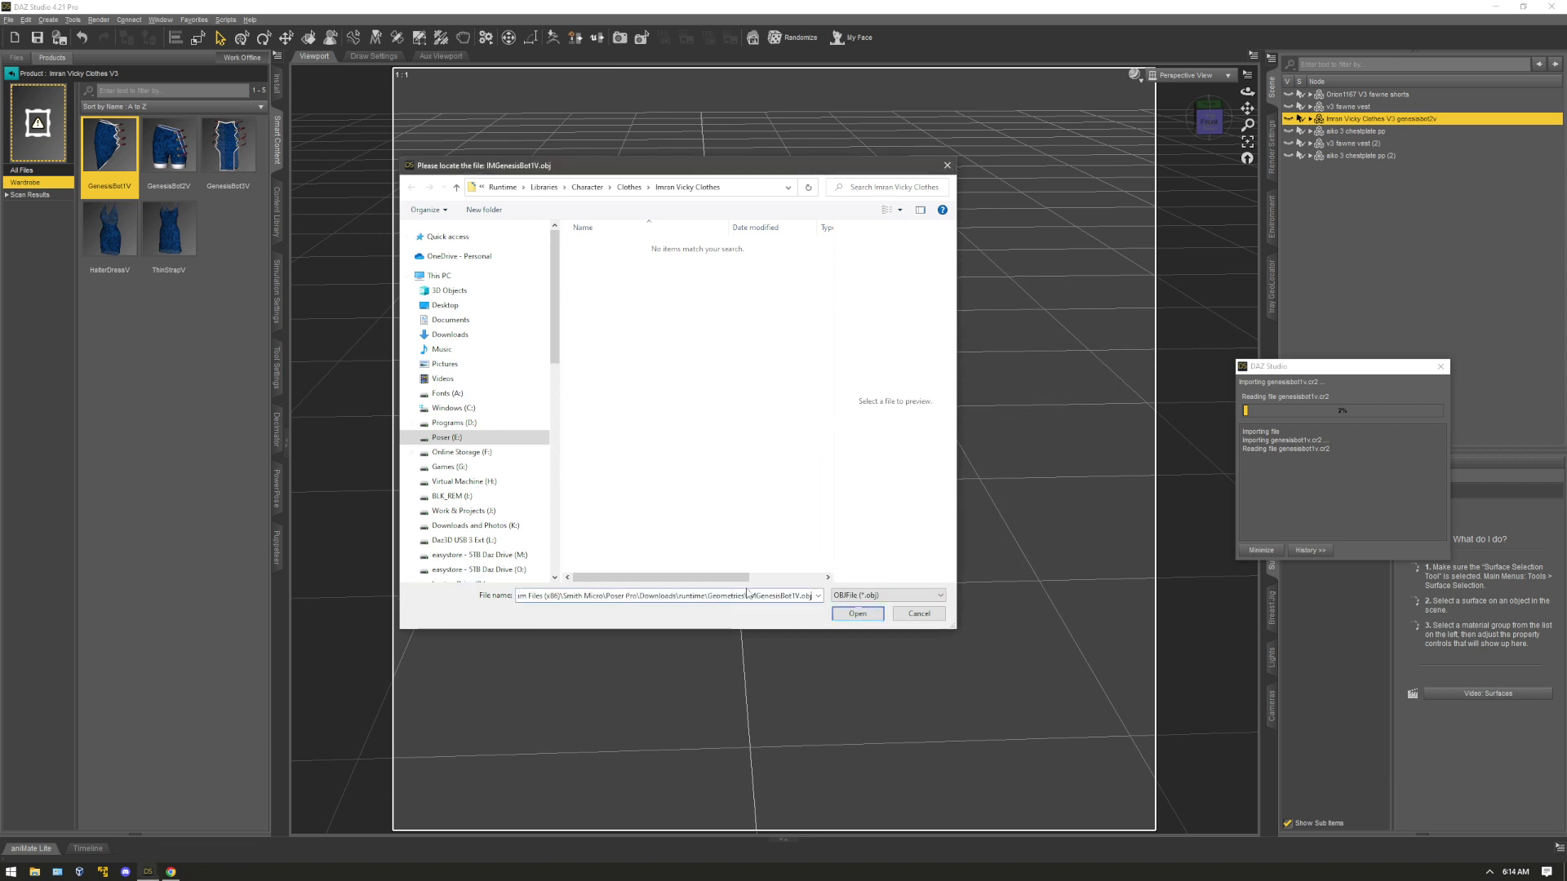
left_click(857, 615)
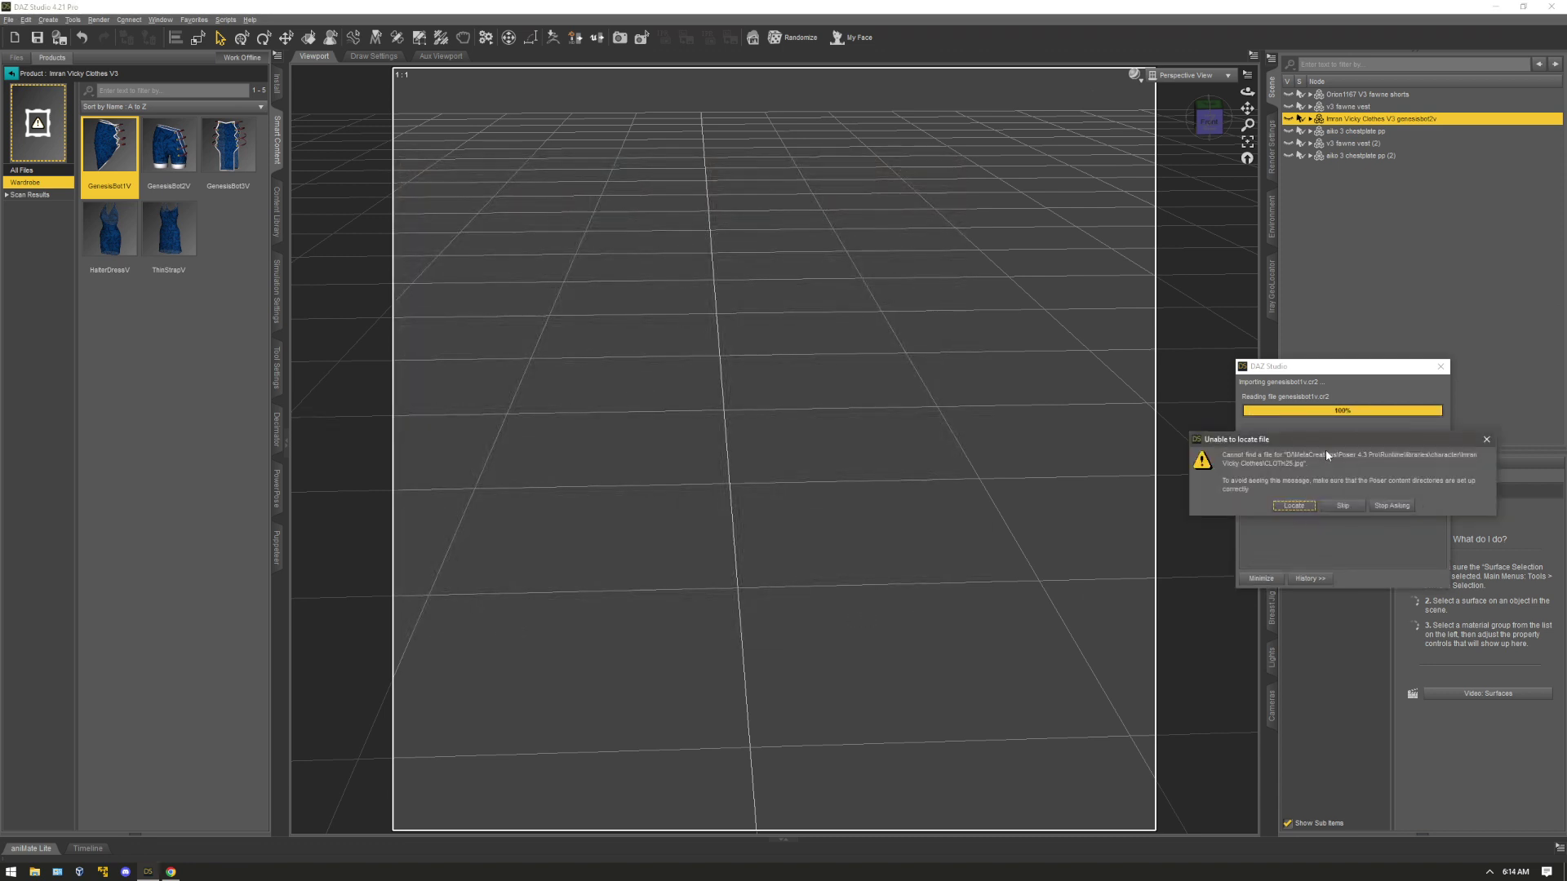
Choose Locate for CLOTH25.jpg and search Everything for it, finding 0 results
left_click_drag(1224, 436, 653, 275)
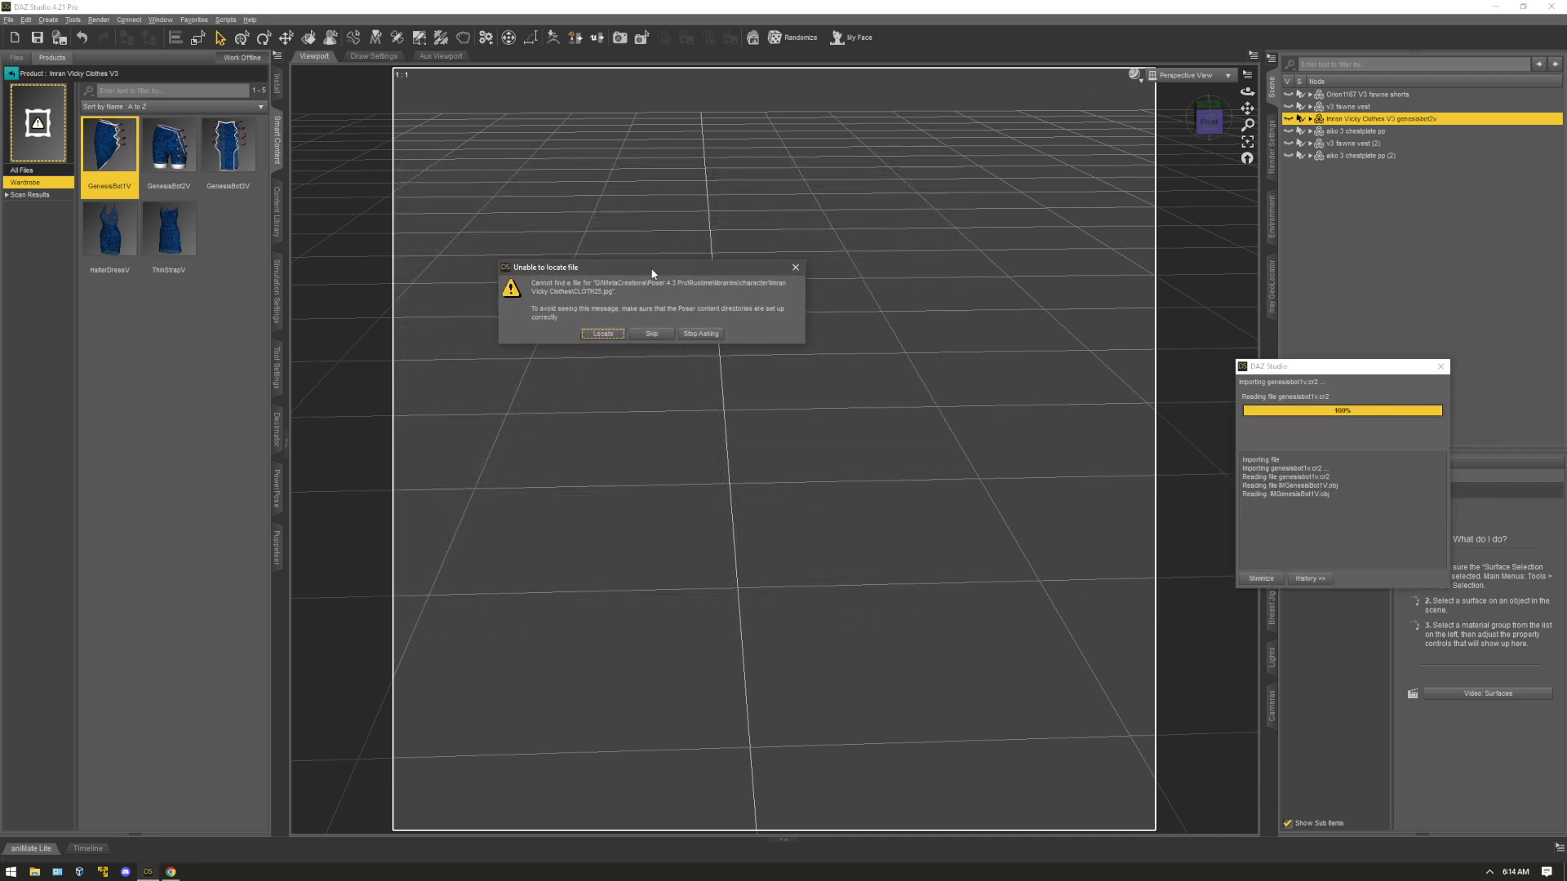
left_click(601, 334)
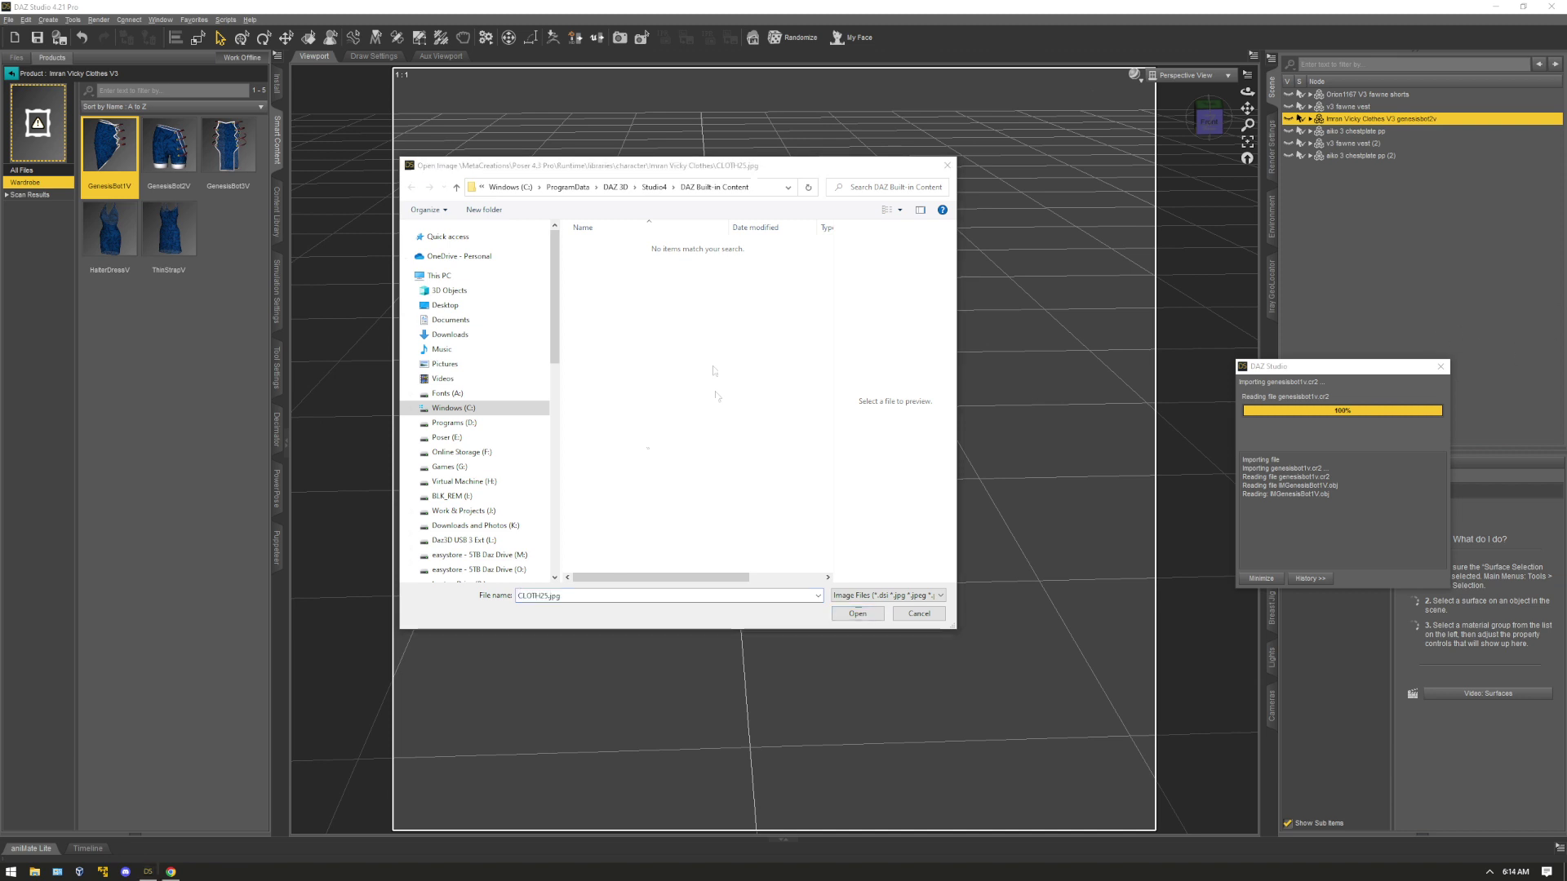
type("CLOTH25.jpg")
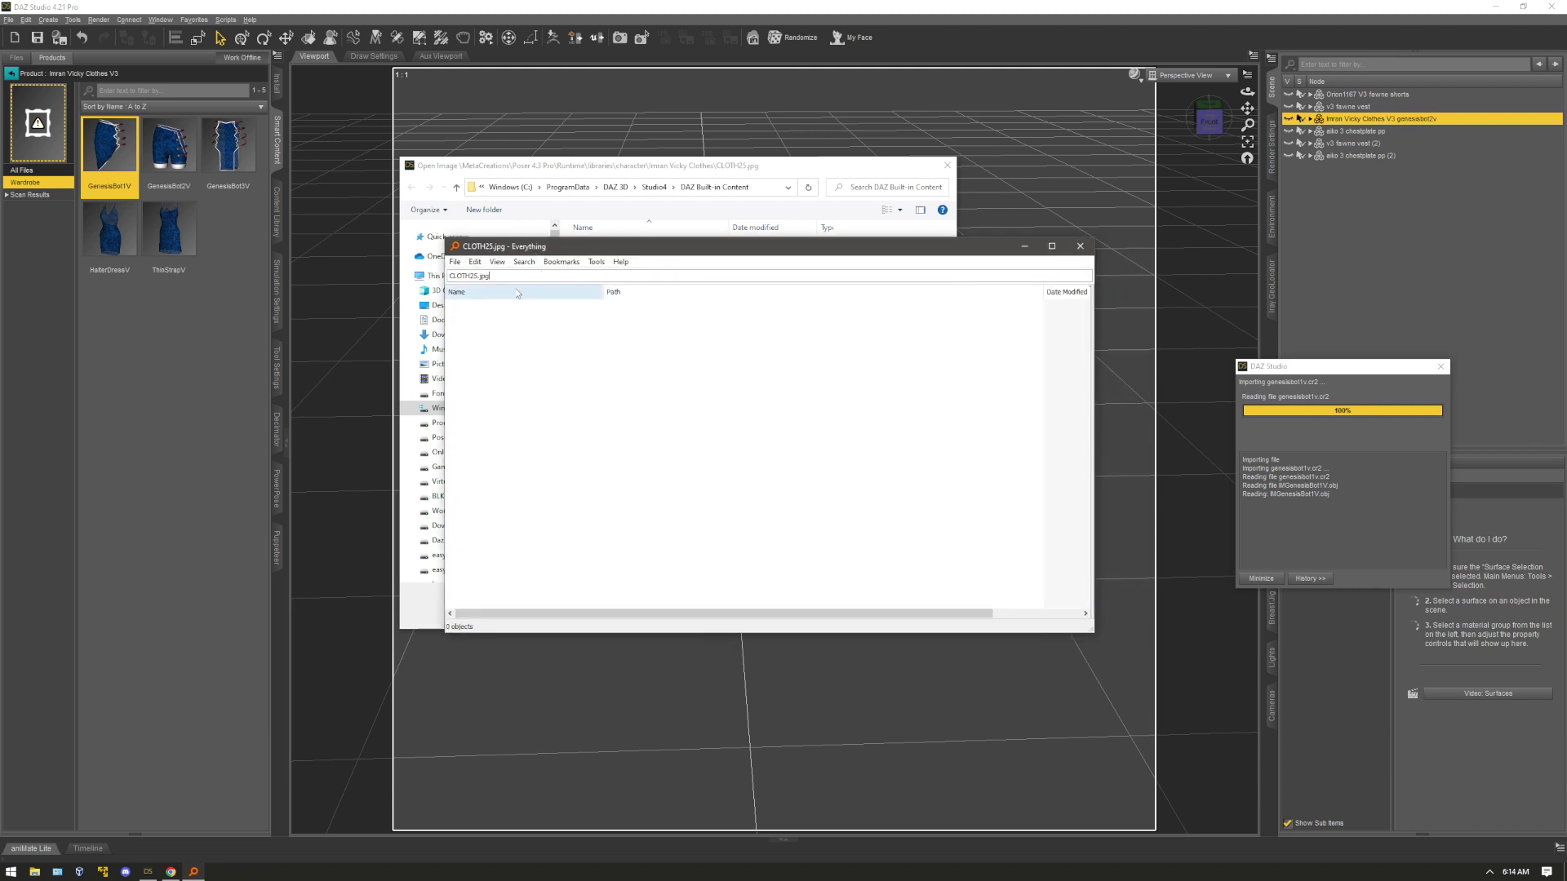
key("shift+Left")
key("shift+Left")
key("shift+Left")
key("shift+Left")
key("BackSpace")
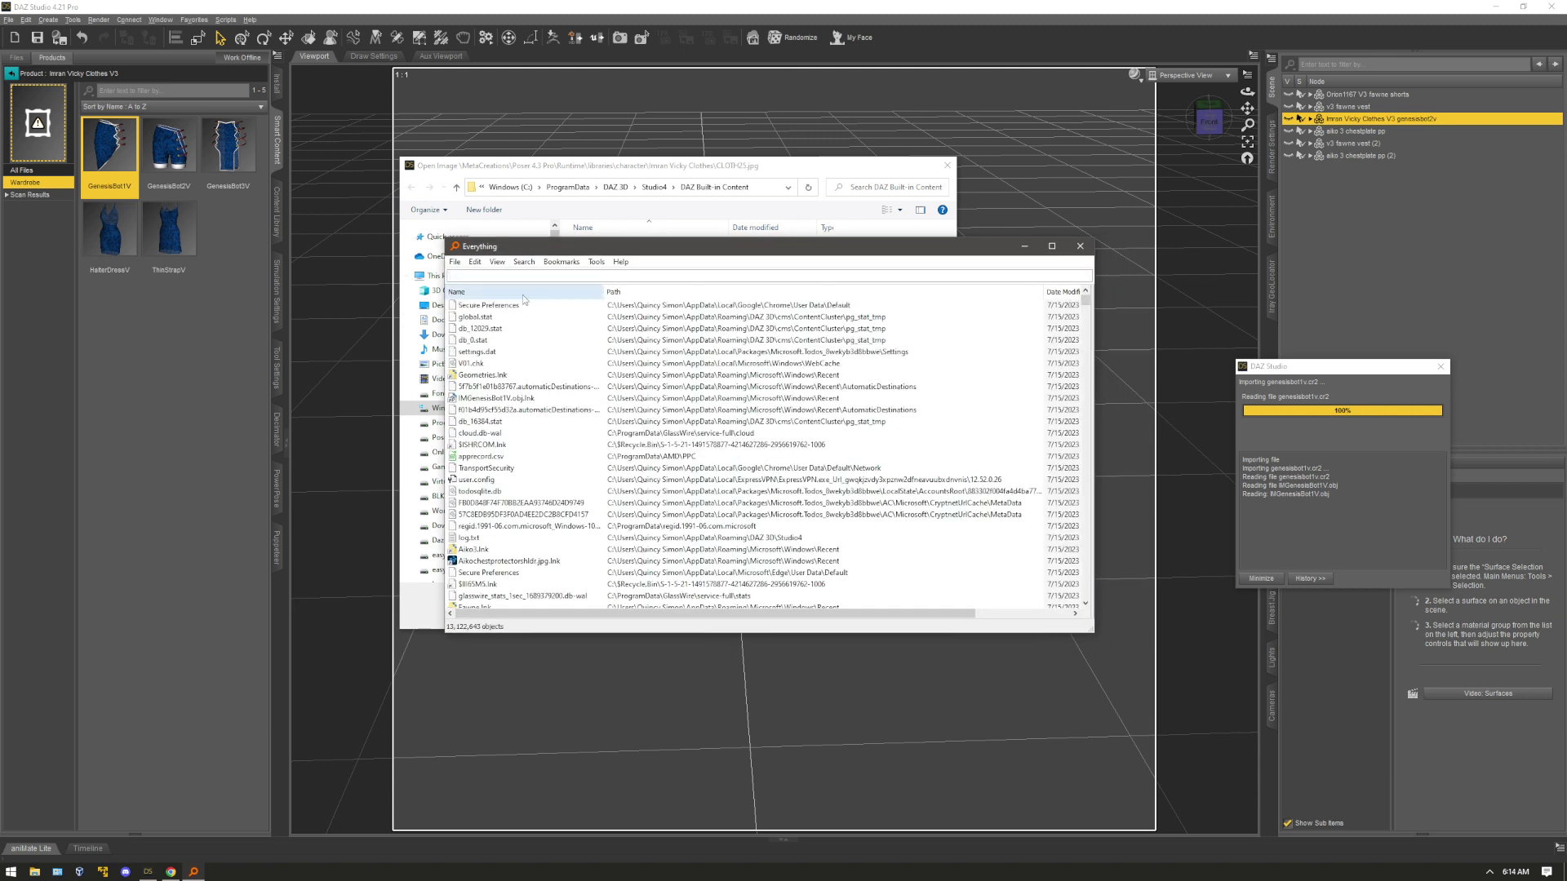
type(".jpg")
left_click_drag(619, 250, 903, 310)
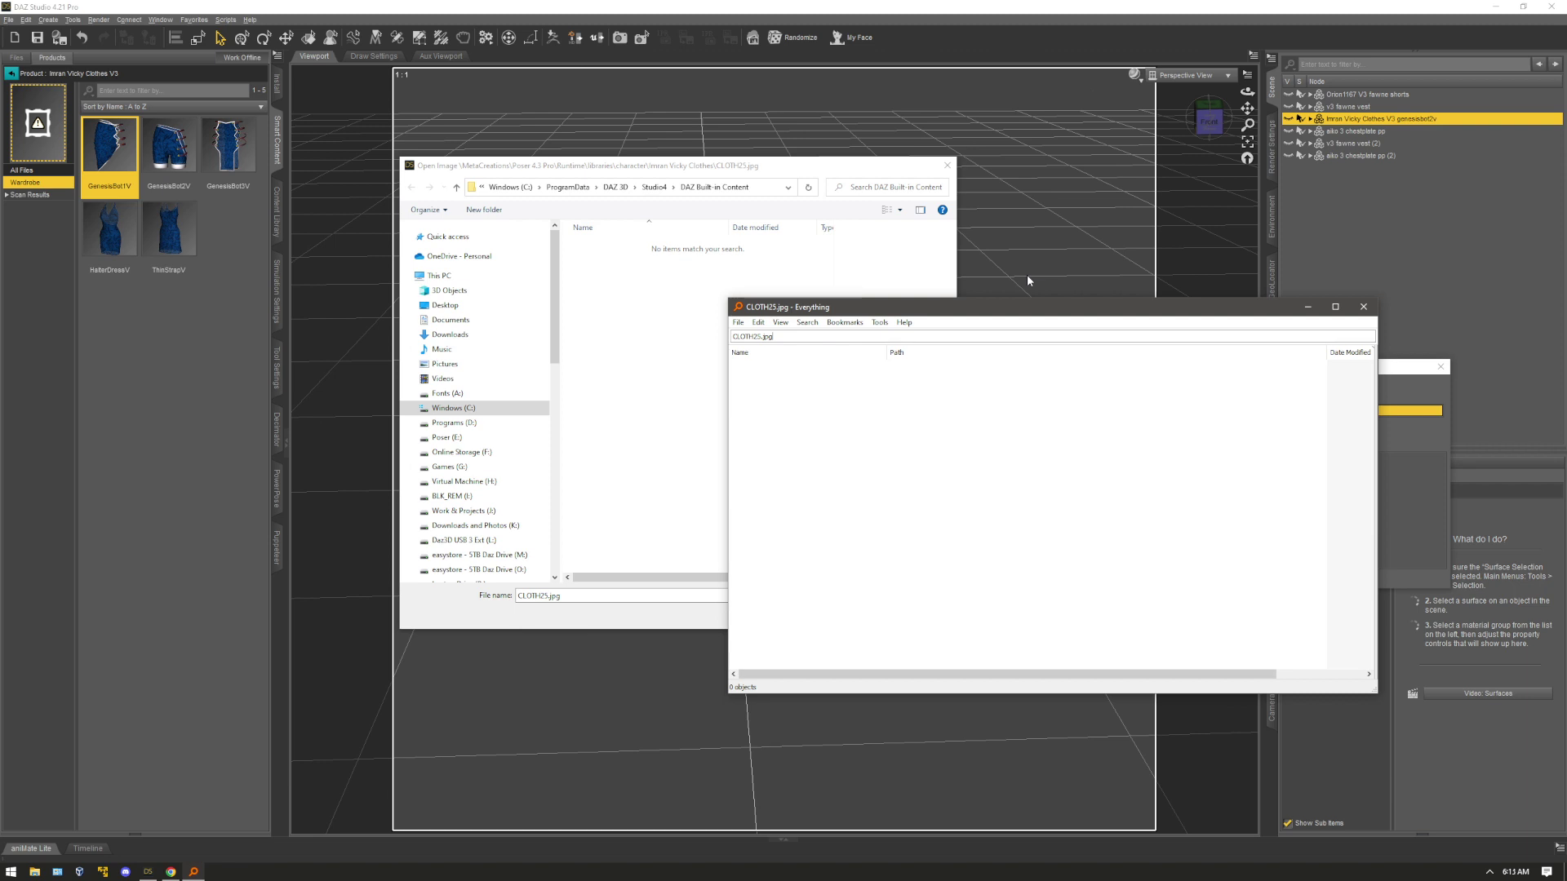
key("alt+F4")
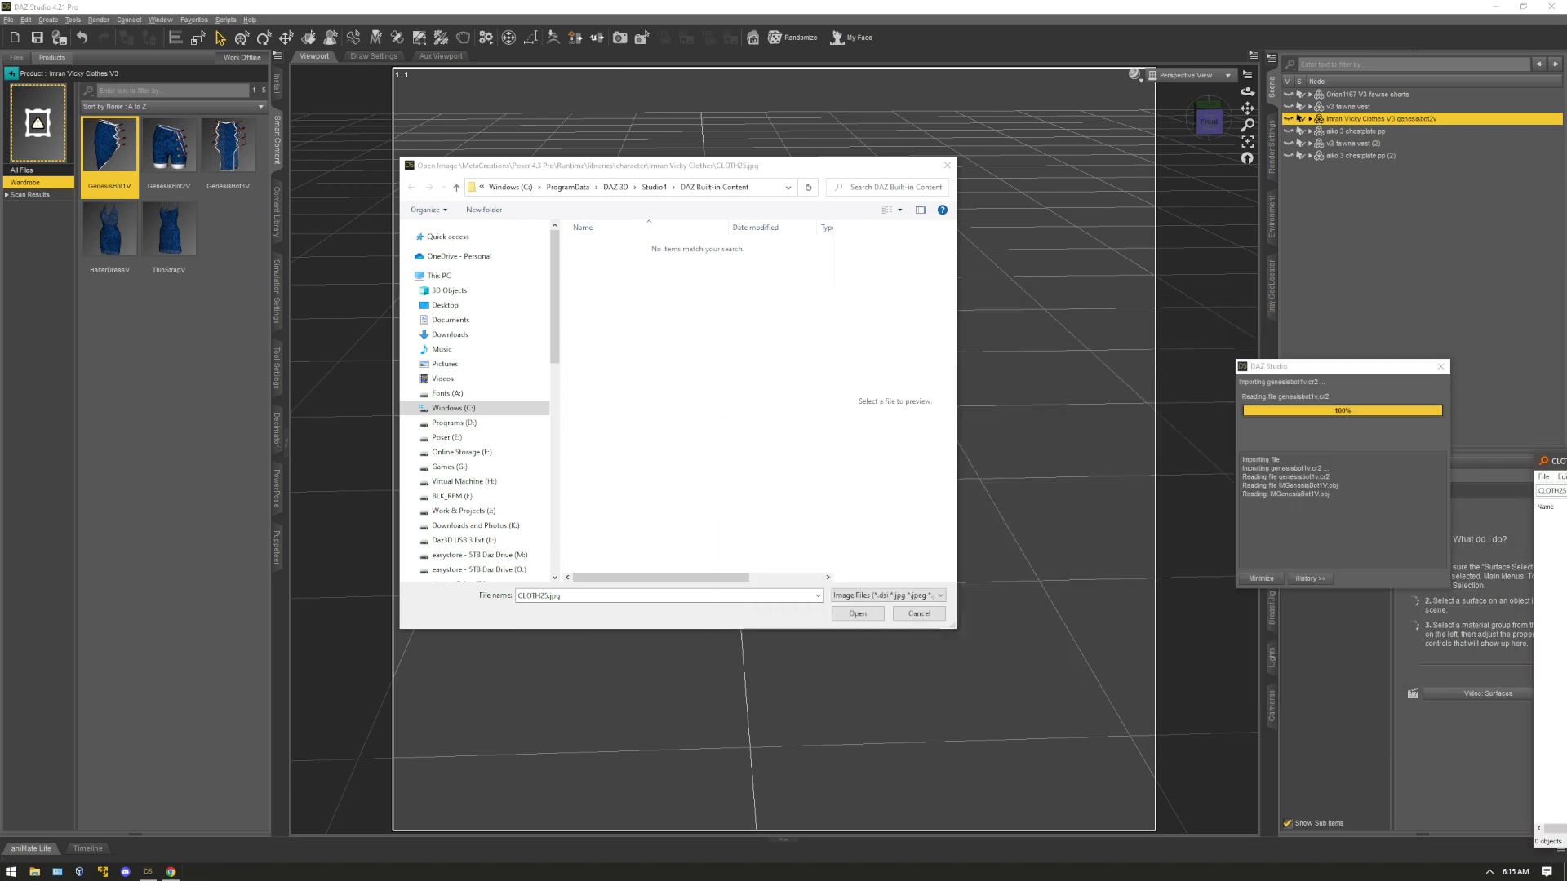
Cancel the Open Image search for CLOTH25.jpg so the next missing-texture warning appears
left_click(914, 614)
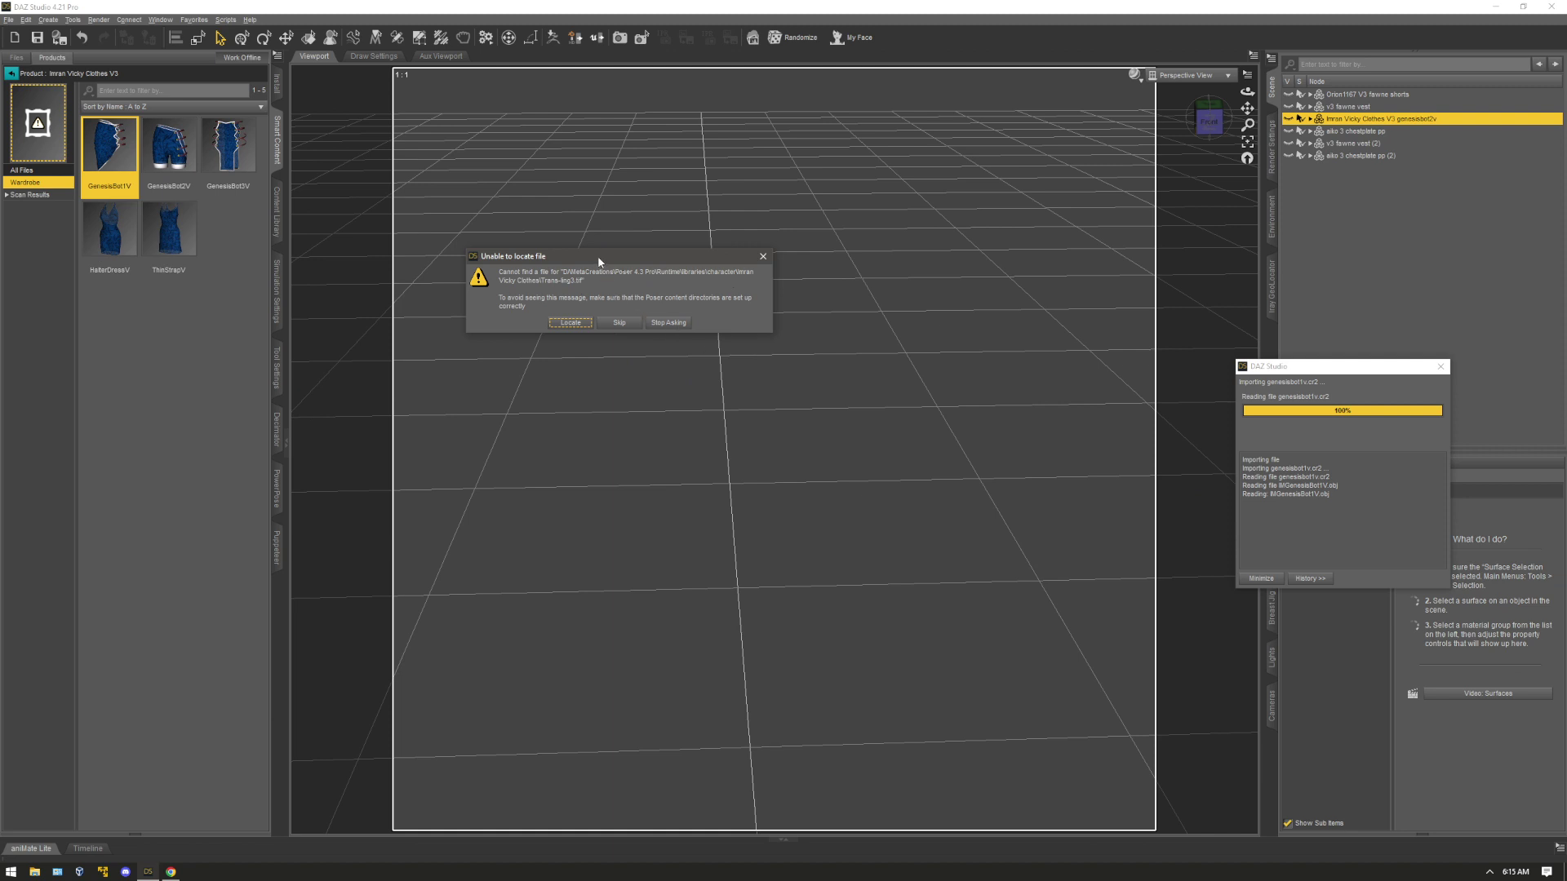
Try locating Trans-ling3.tif, back out of browsing, then skip it so the skirt finishes loading
left_click_drag(598, 262, 656, 258)
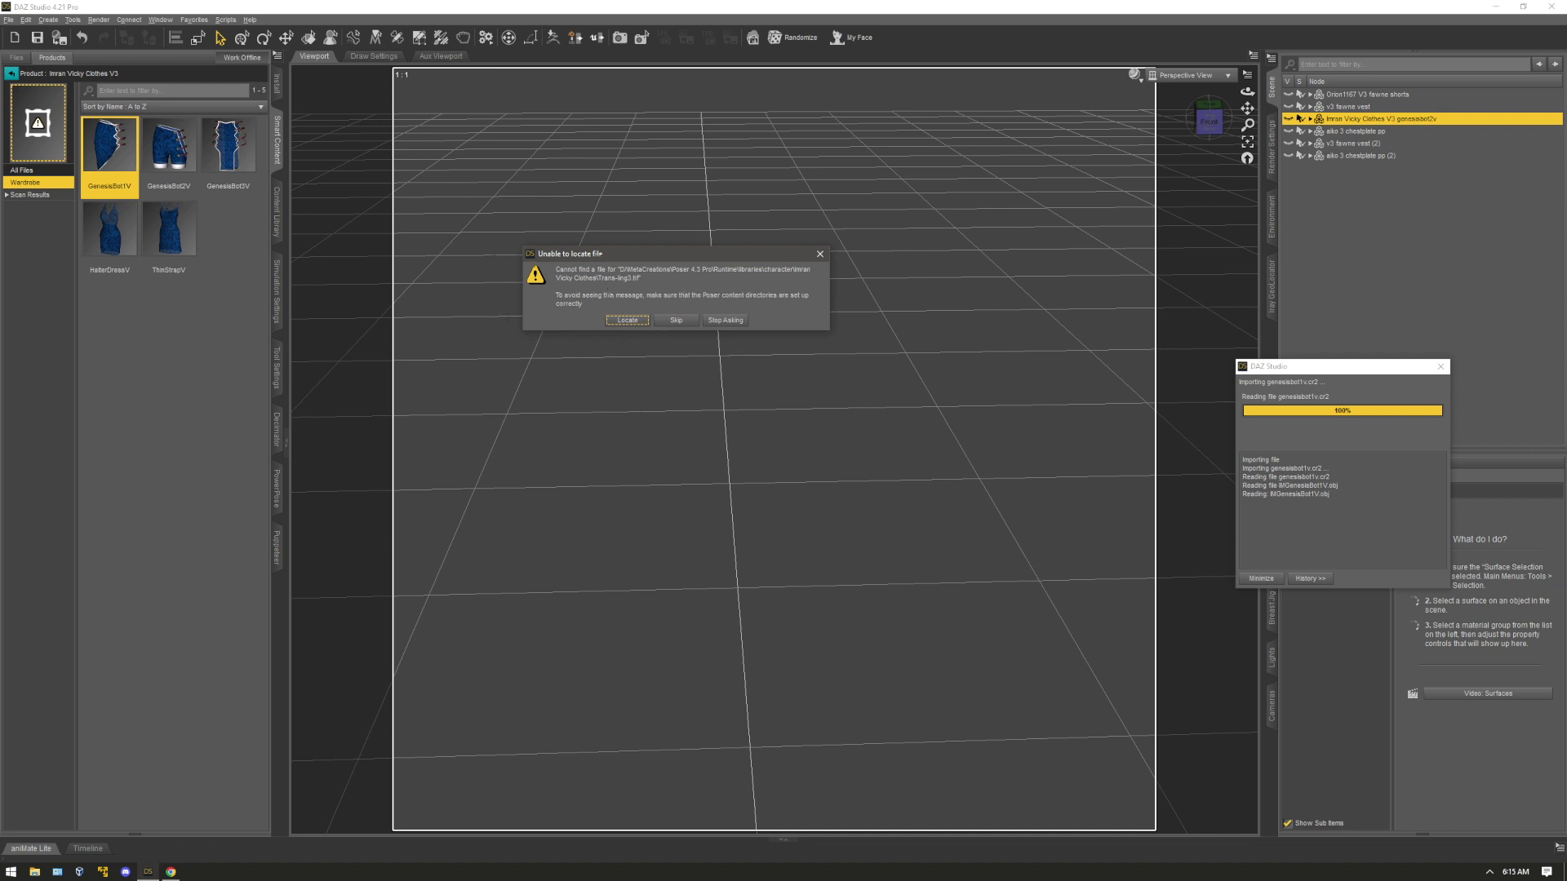
left_click(621, 321)
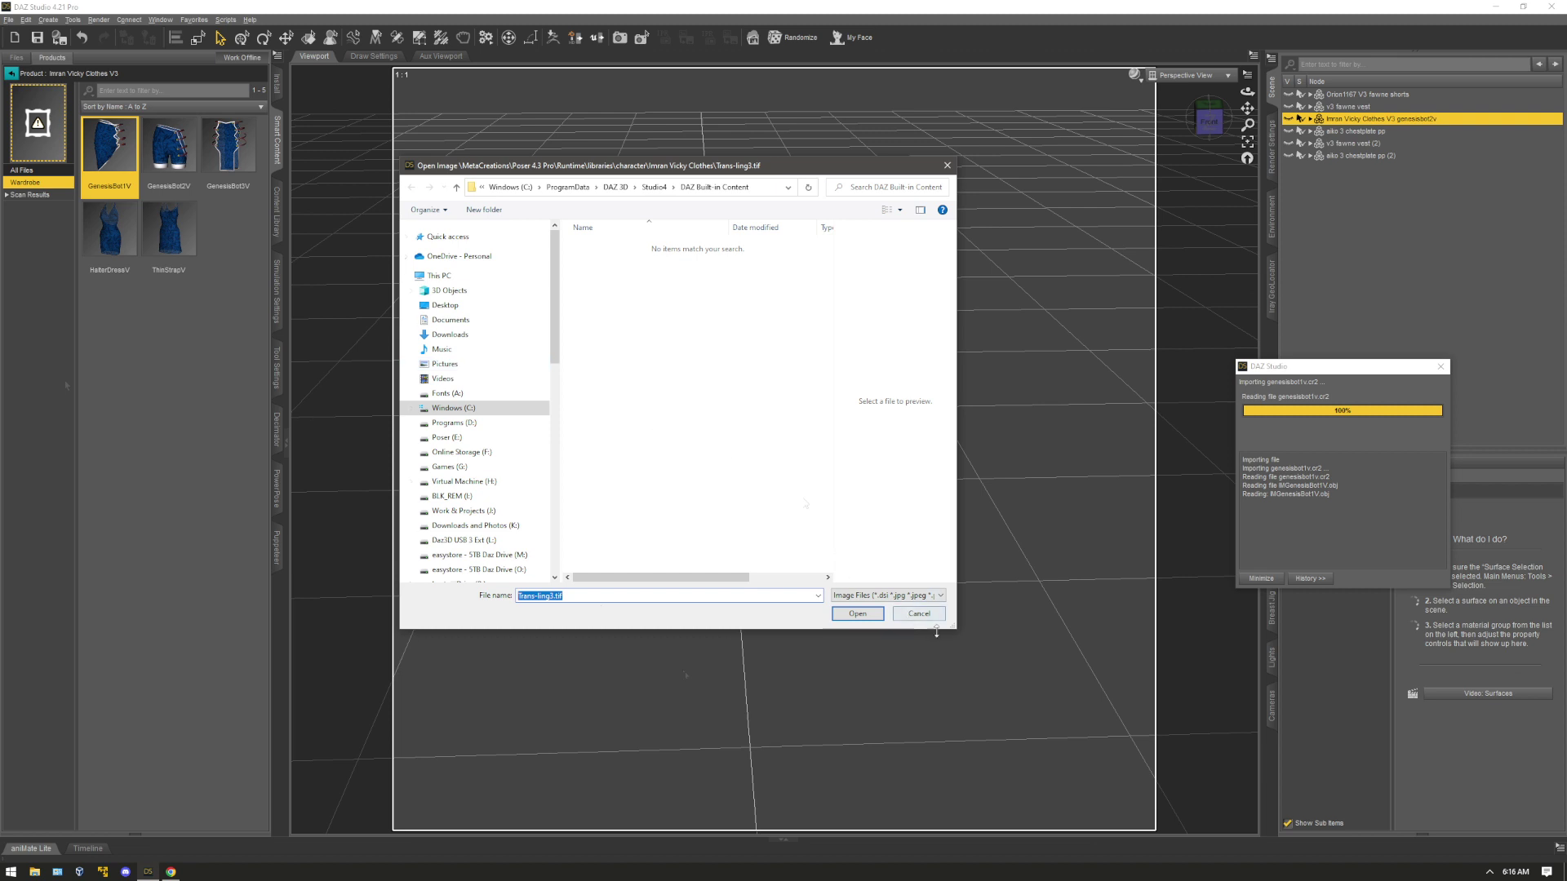
left_click(919, 614)
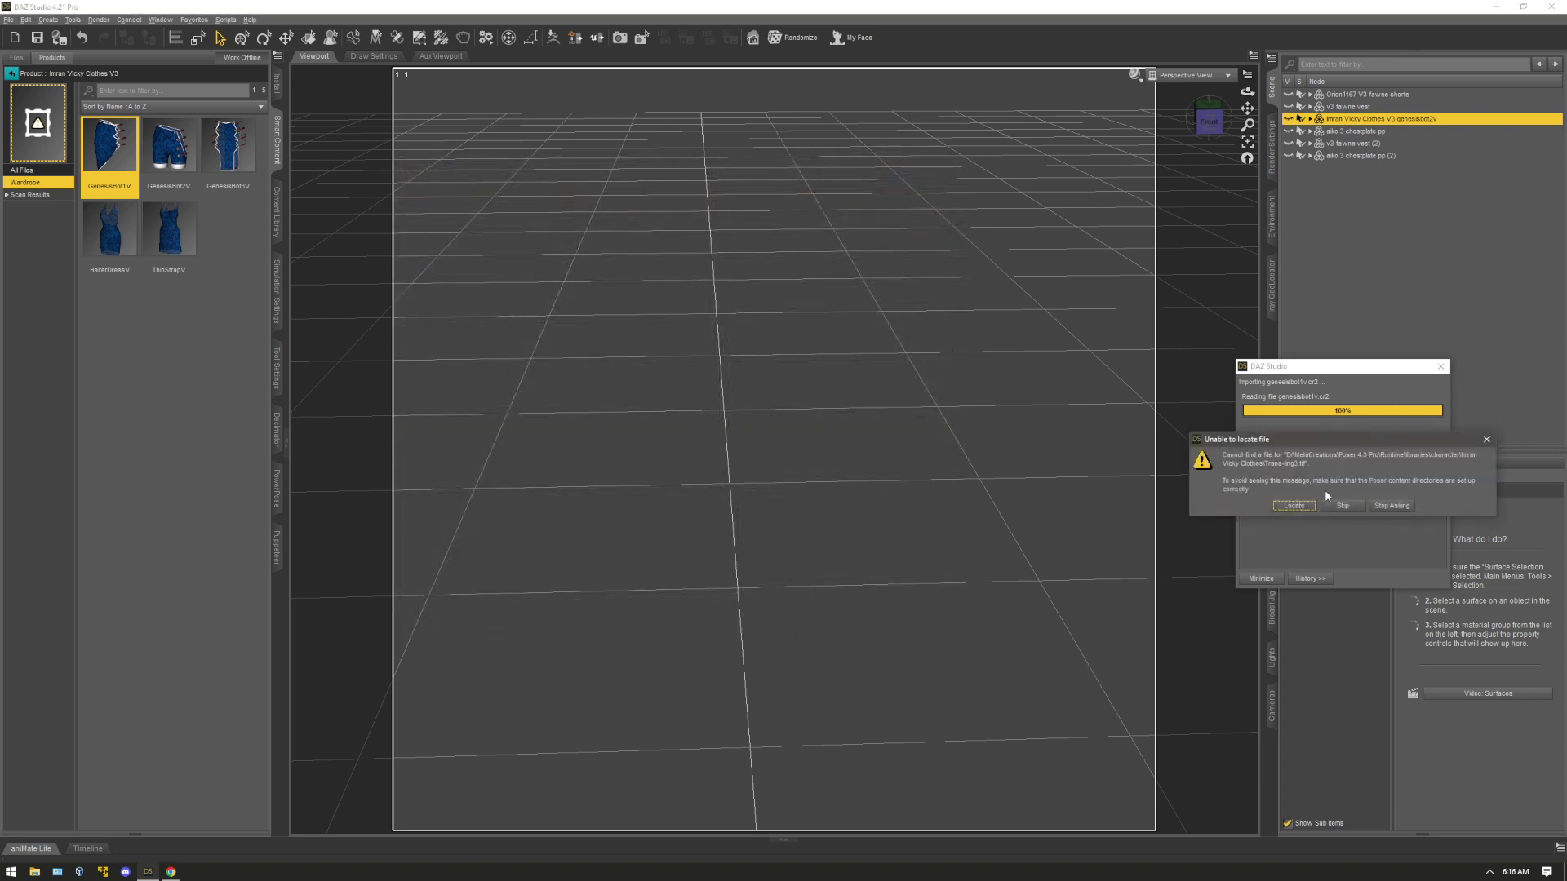
left_click_drag(1315, 450, 557, 258)
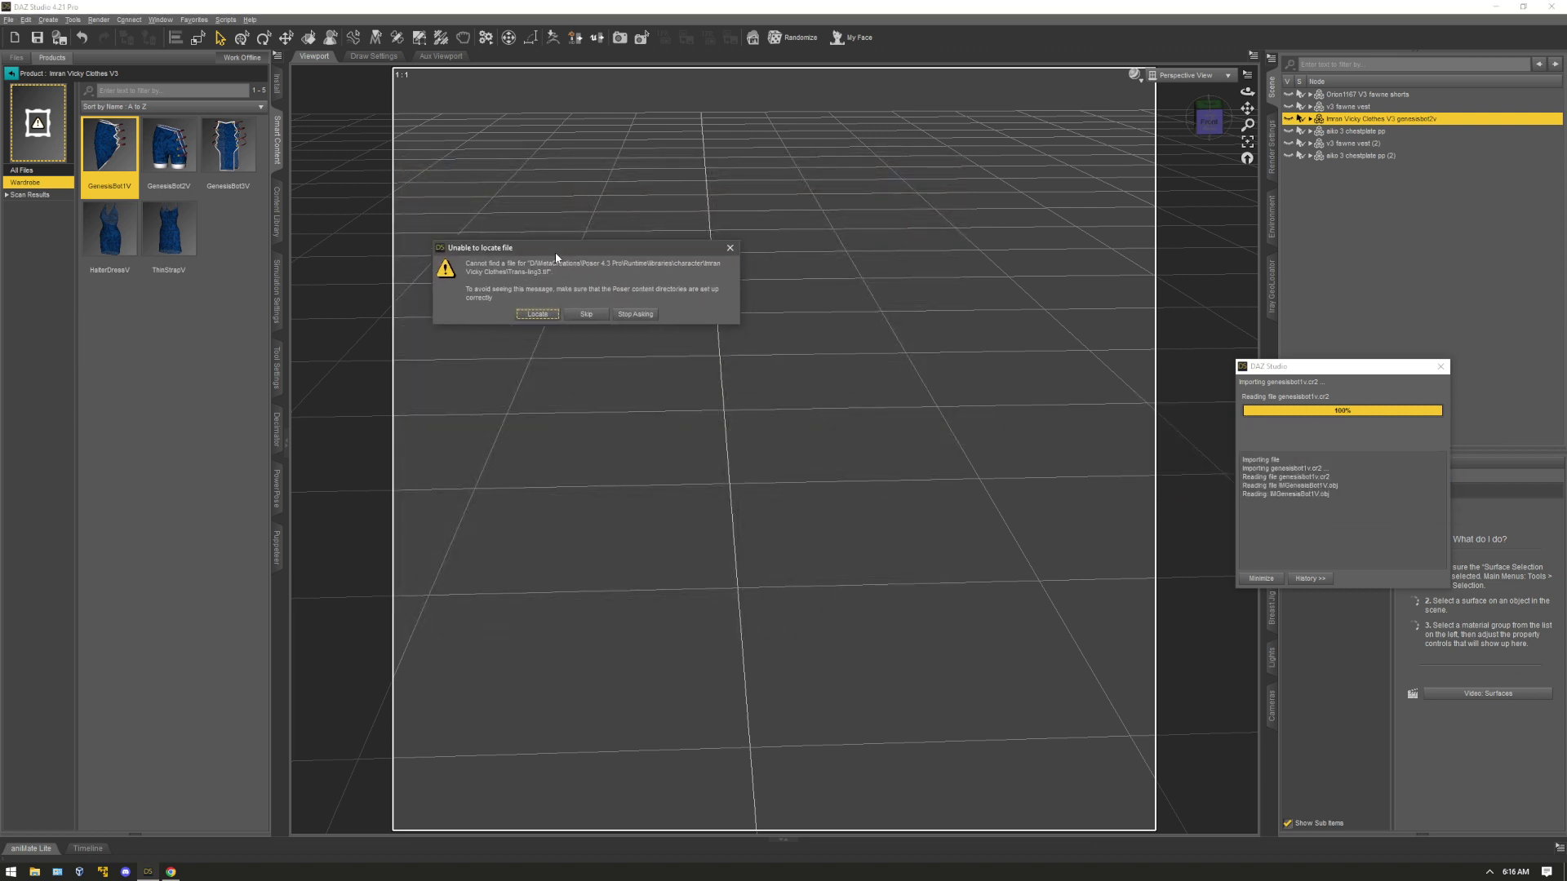
left_click(586, 315)
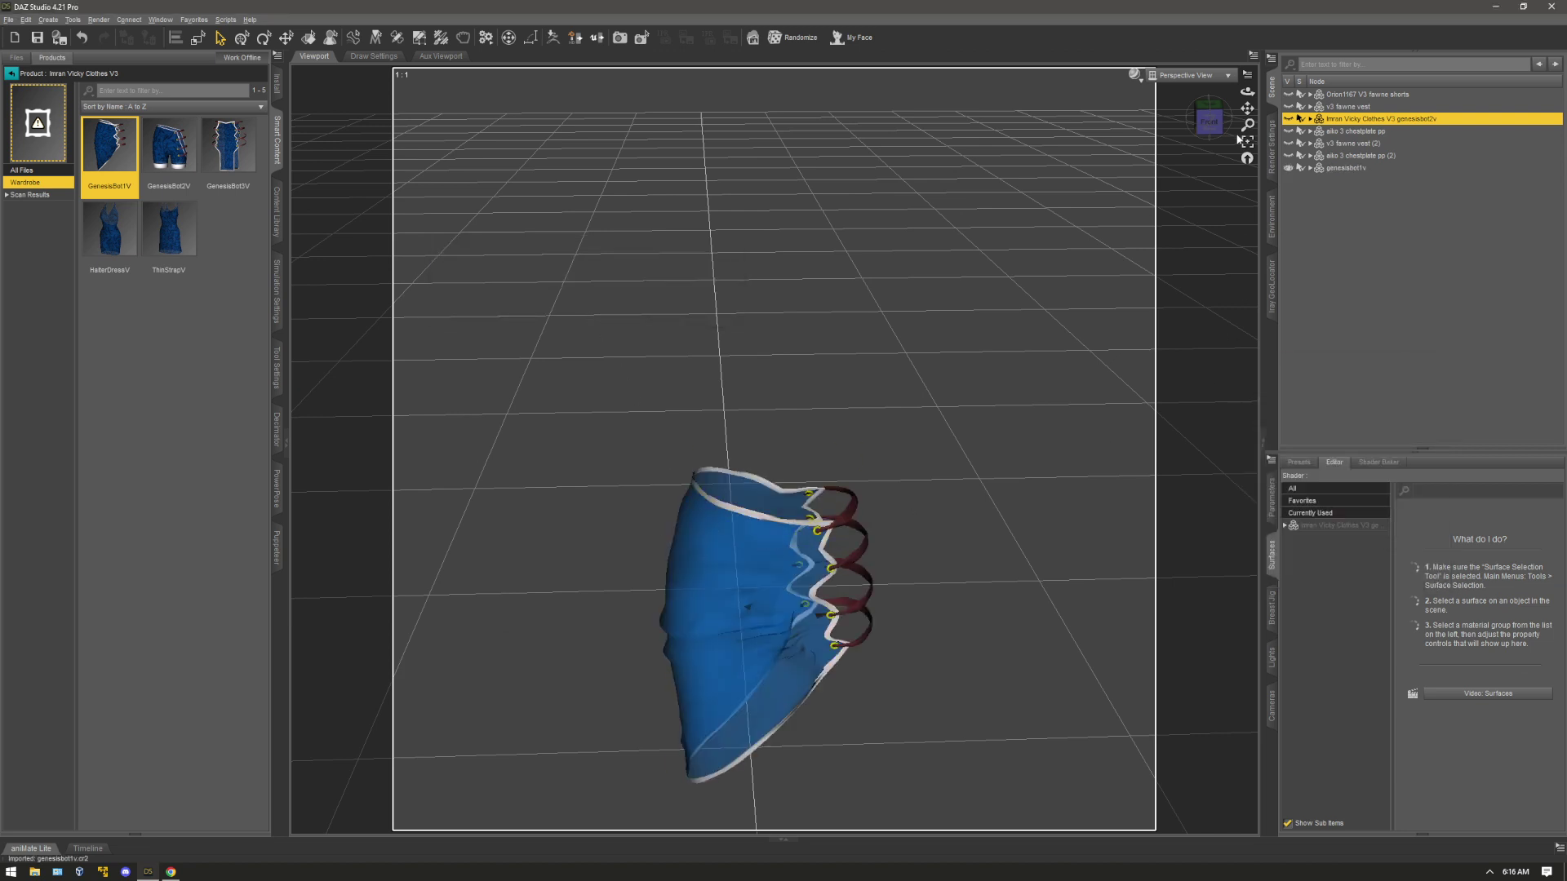
Frame the viewport camera on the newly loaded GenesisBot1V skirt
left_click(1246, 141)
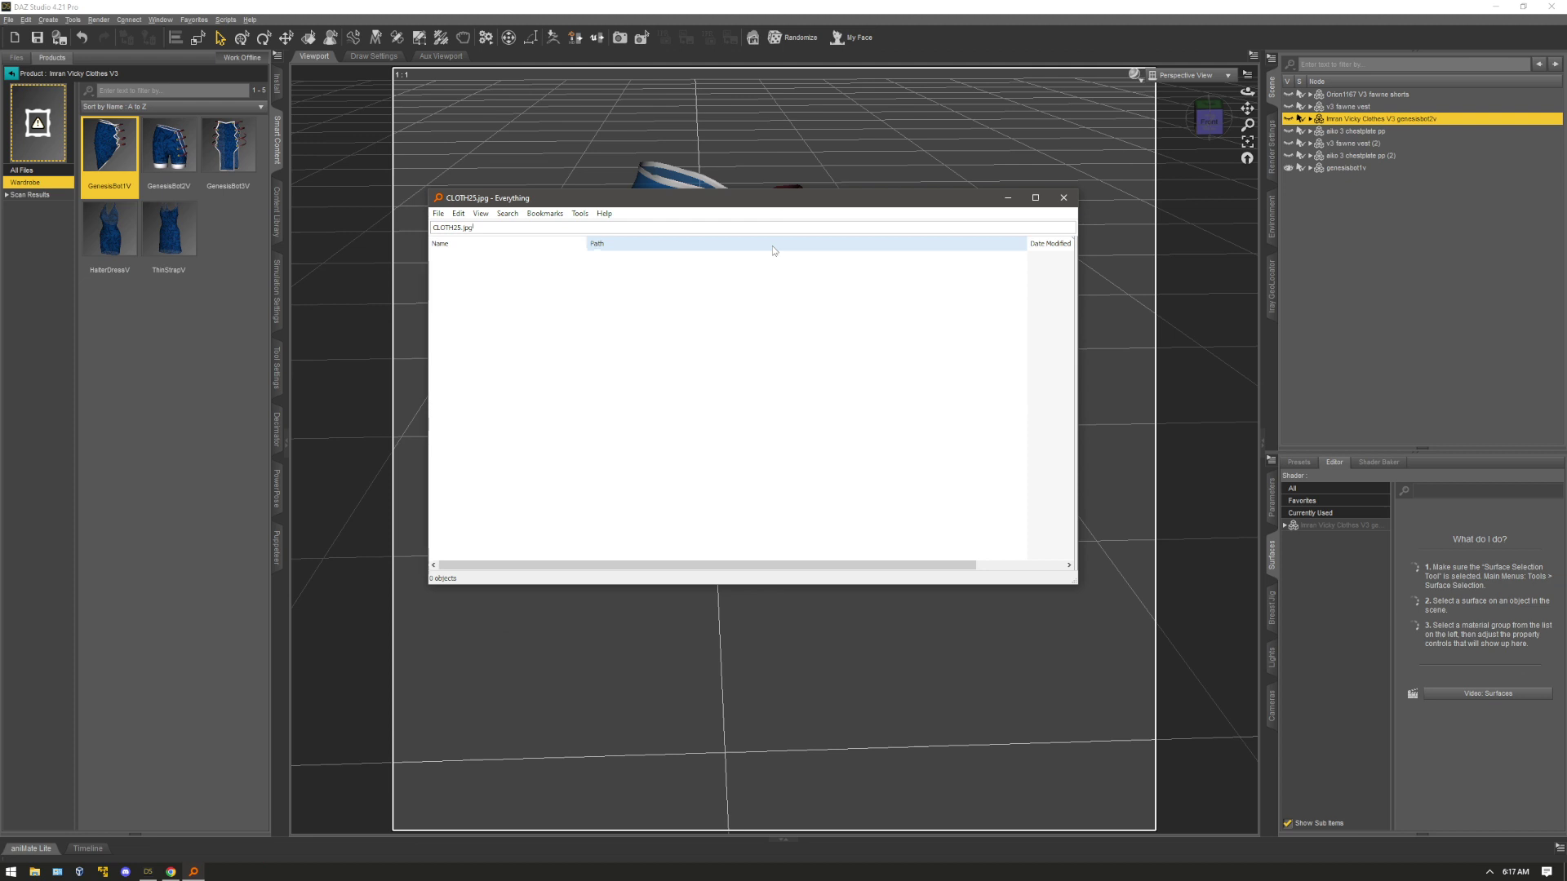
Move the Everything CLOTH25.jpg search window aside and close it with Alt+F4
left_click_drag(745, 199, 872, 312)
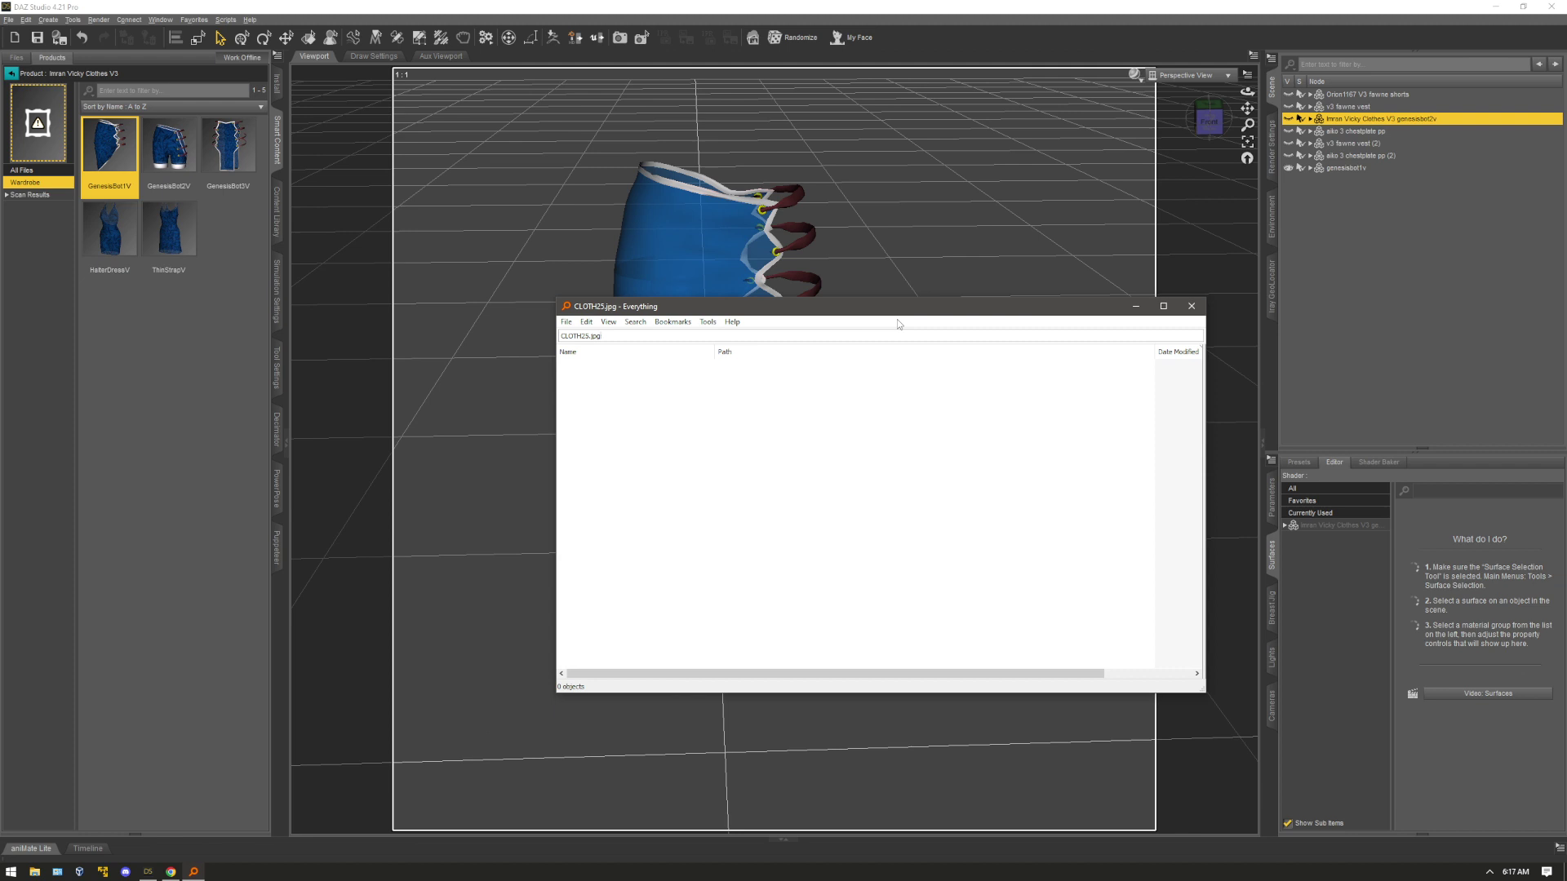
left_click_drag(894, 310, 1465, 424)
key("alt+F4")
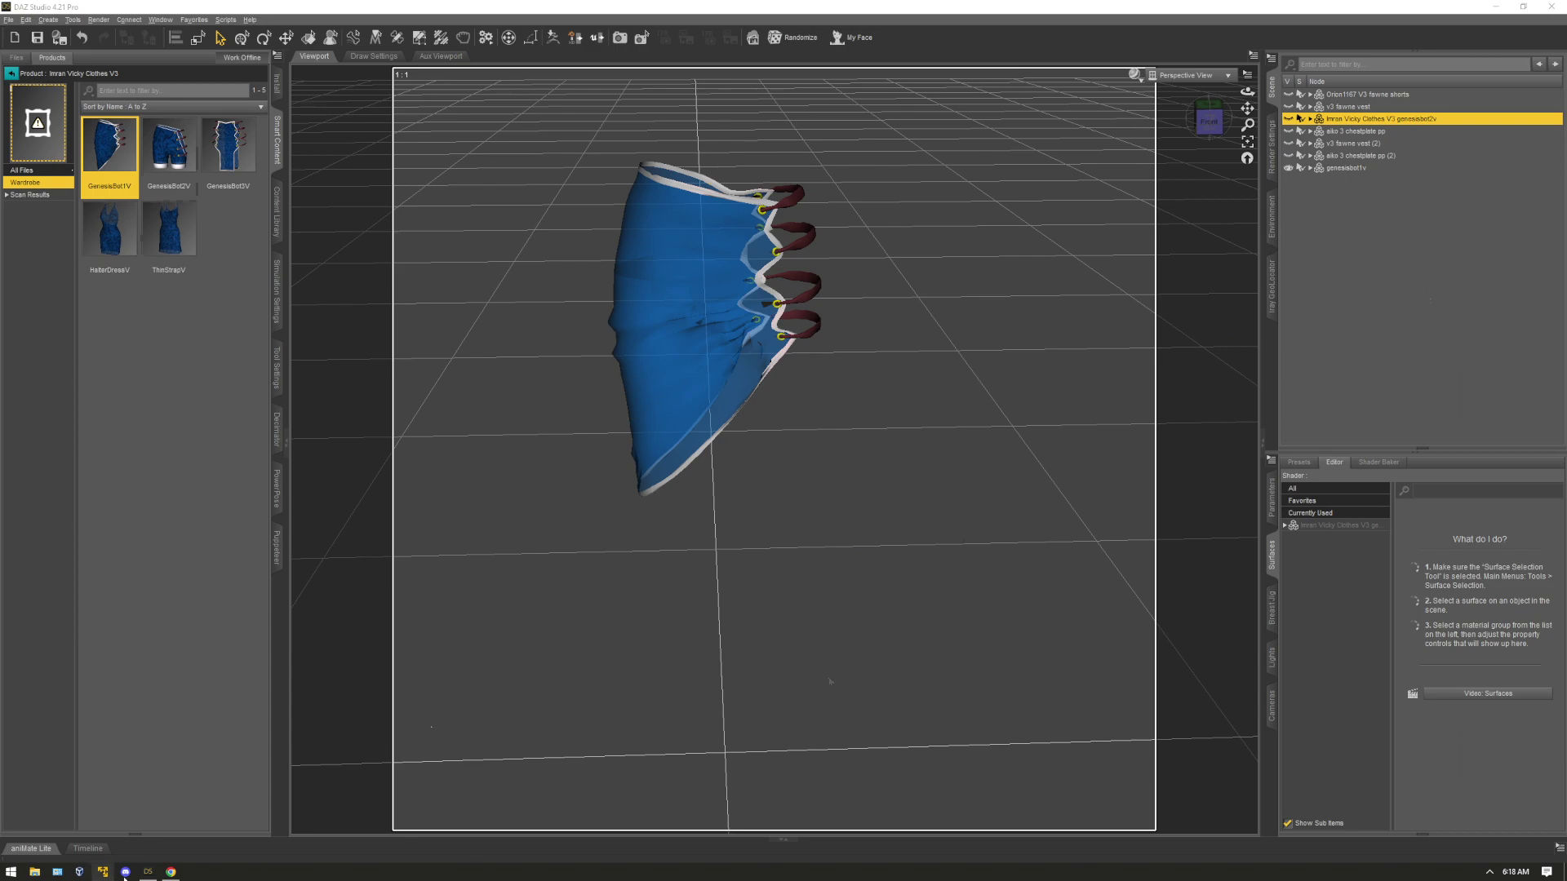
Bring Chrome forward to the voidtools page offering Everything 1.4.1.1024 downloads
left_click(170, 871)
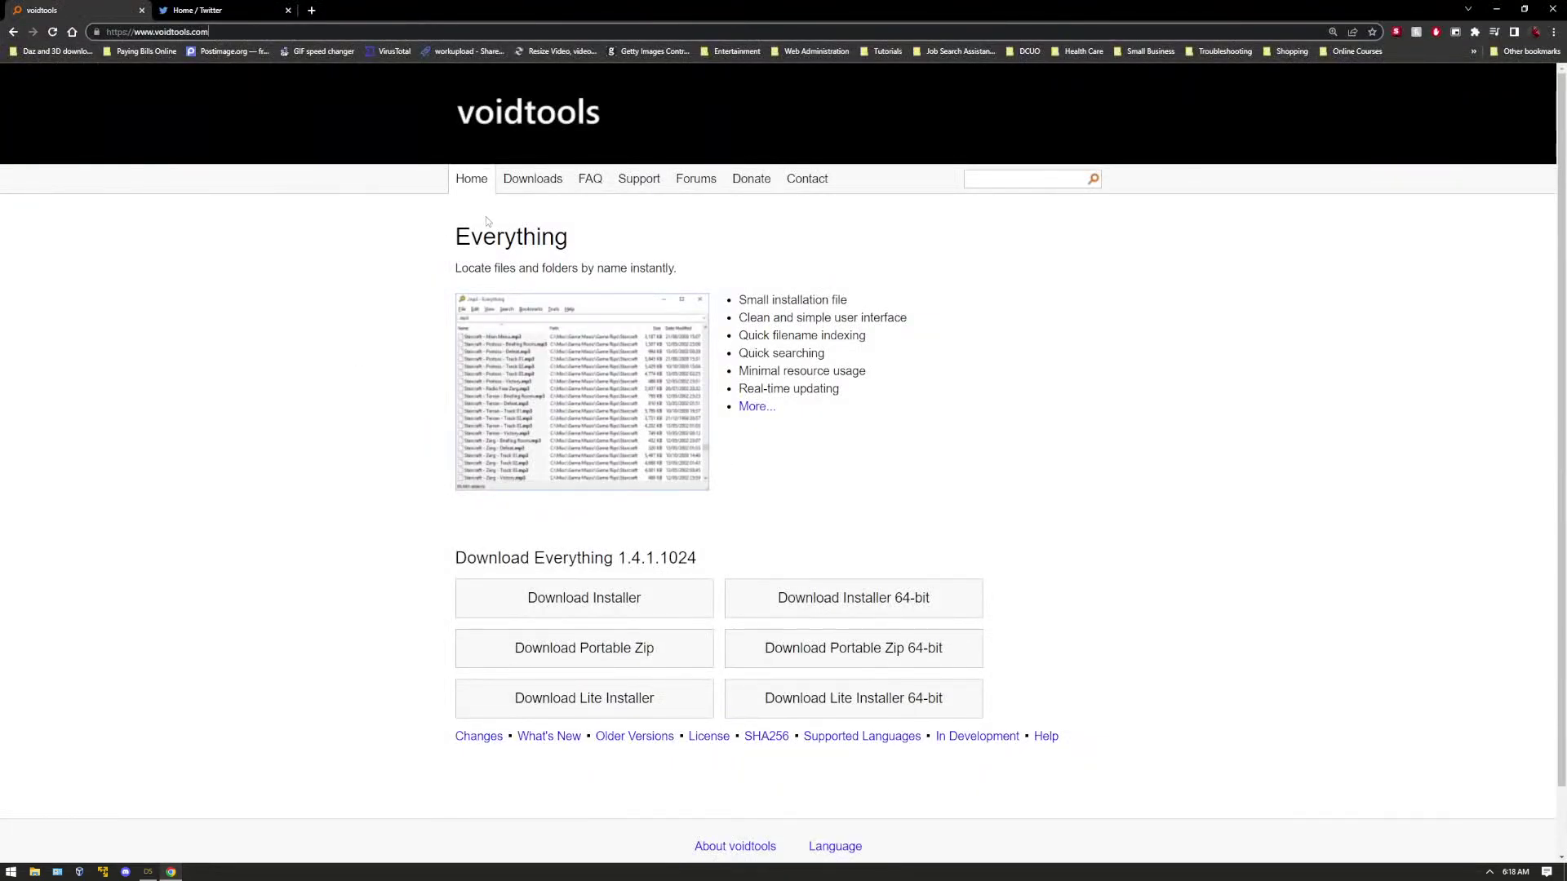